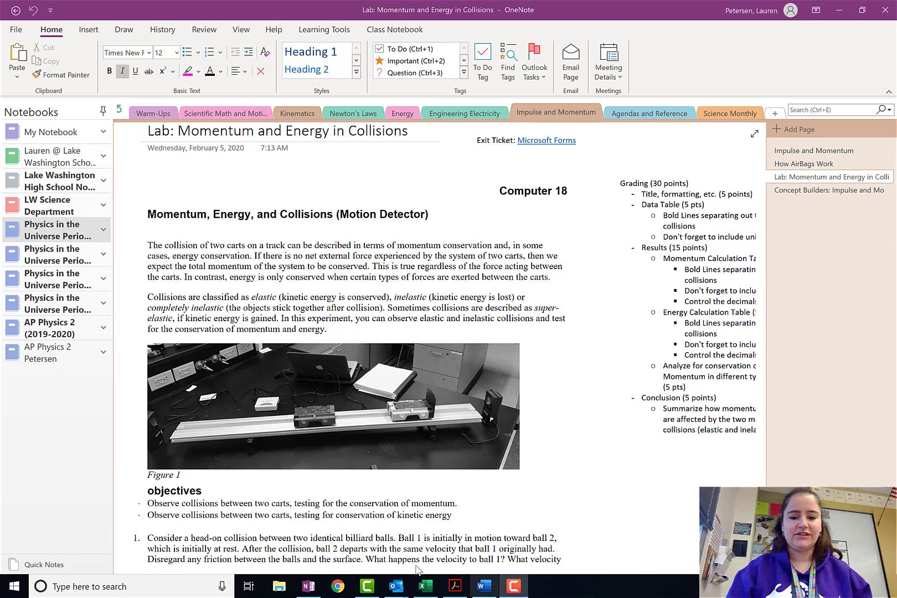
- Bring the Collision Lab Data workbook in Excel to the front
left_click(425, 586)
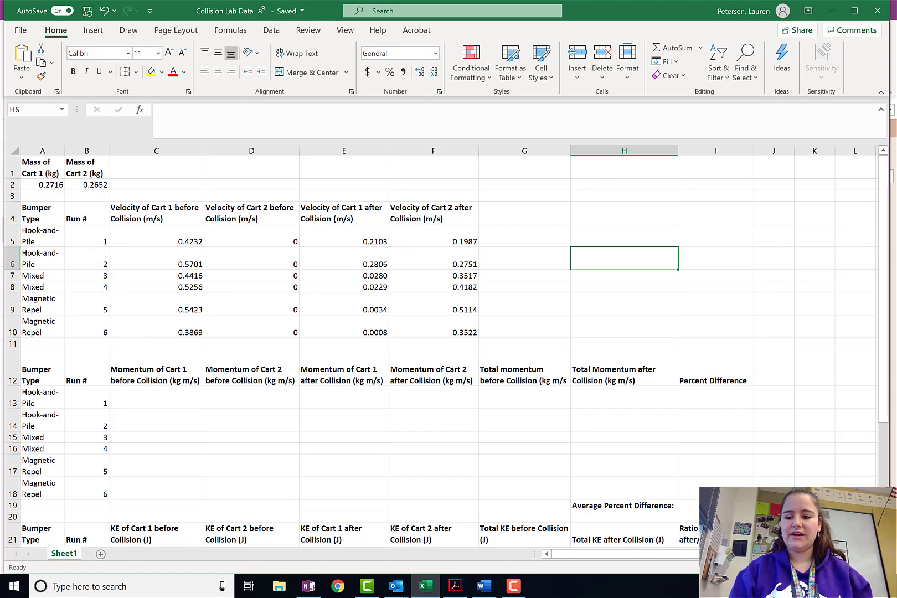
- Turn off Wrap Text for the row 4 headers A4:F4
scroll(593, 465, "up", 5)
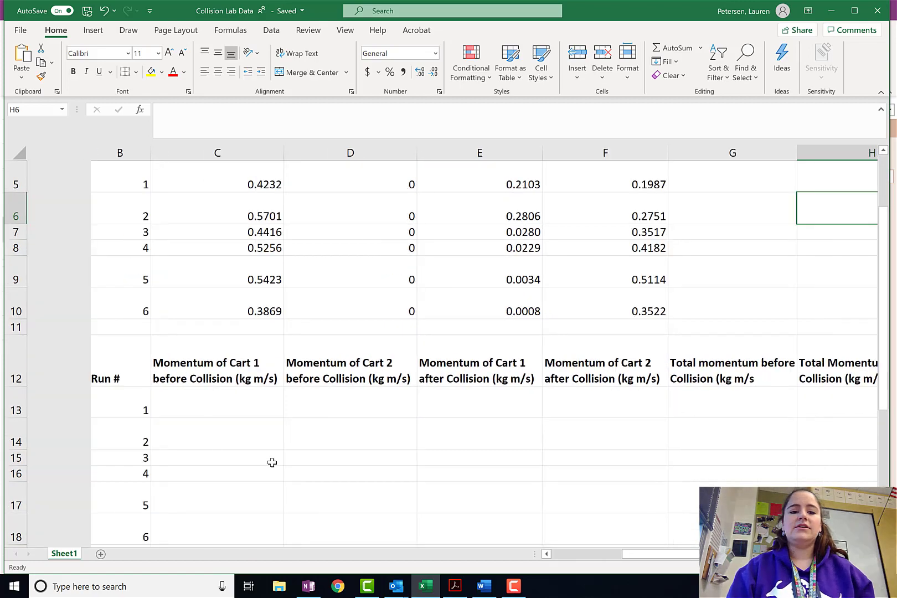
scroll(272, 462, "up", 2)
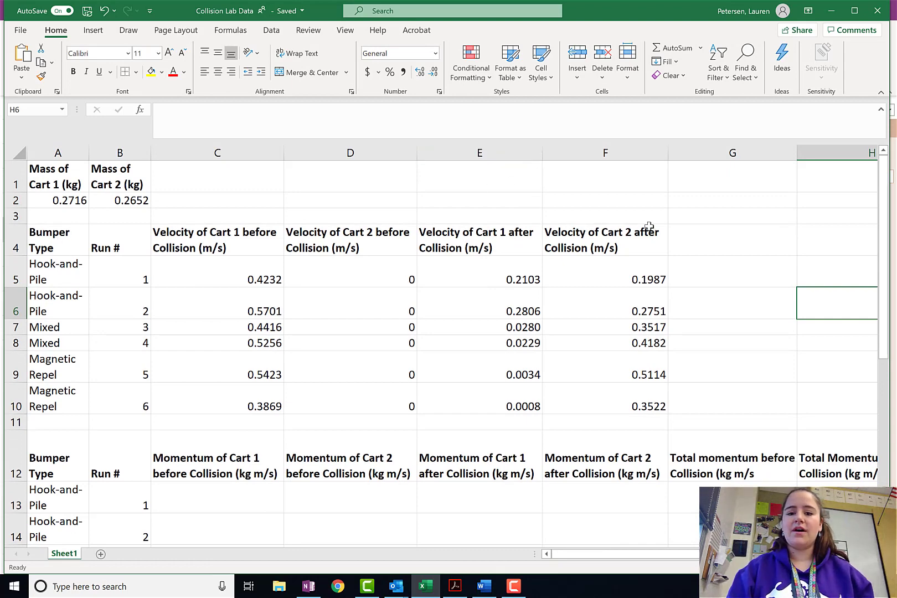
left_click_drag(648, 228, 72, 232)
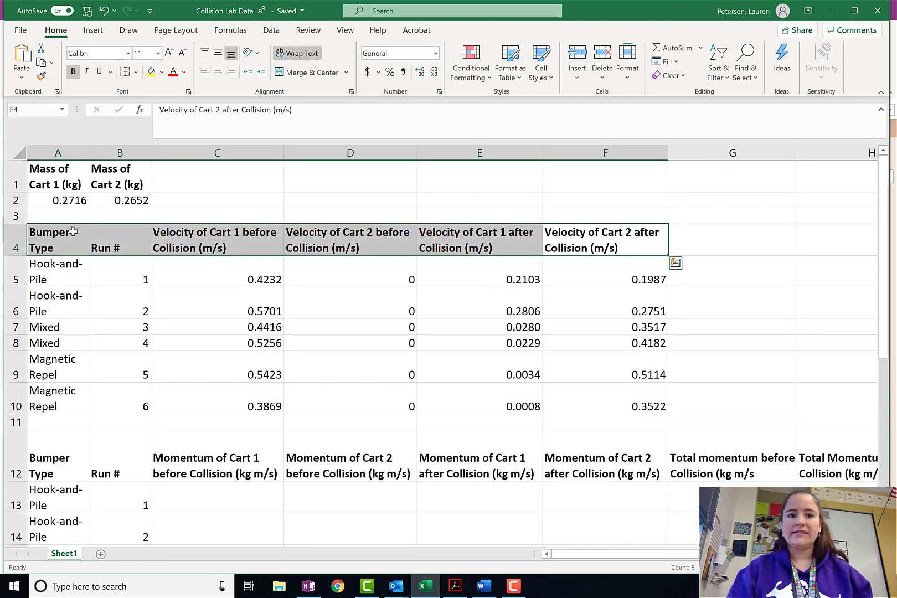
left_click(298, 53)
left_click(586, 216)
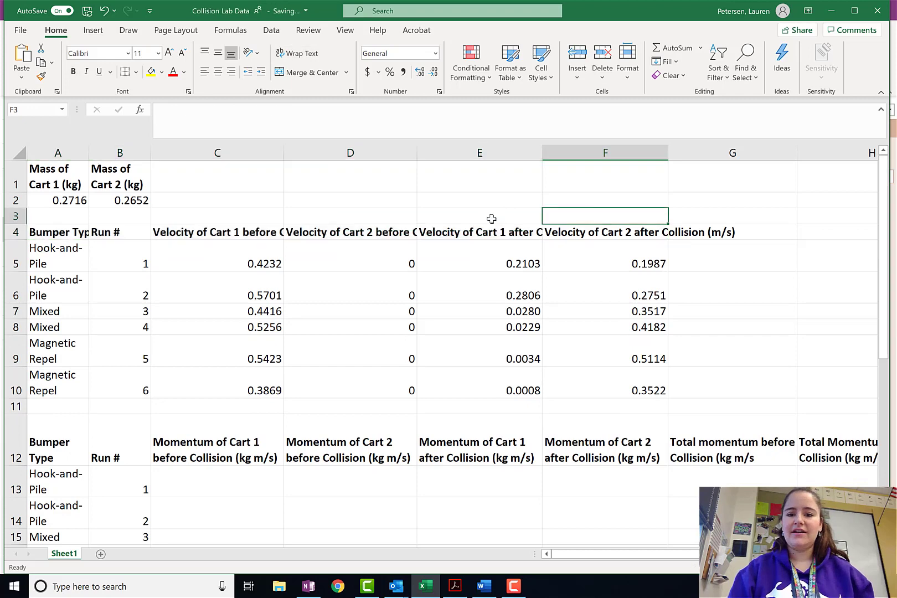
- Widen column C slightly, undoing an oversized widening
double_click(499, 234)
left_click(218, 150)
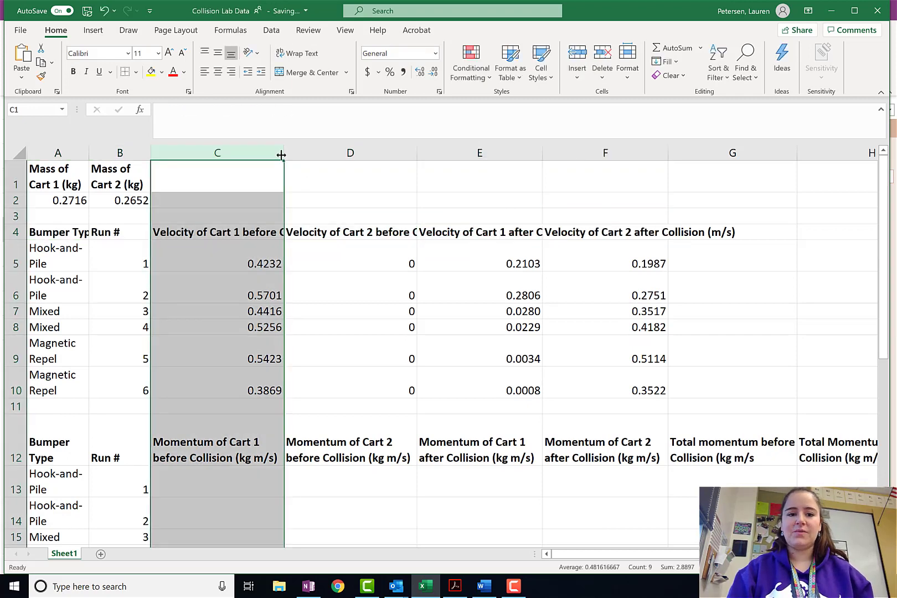
left_click_drag(283, 152, 452, 179)
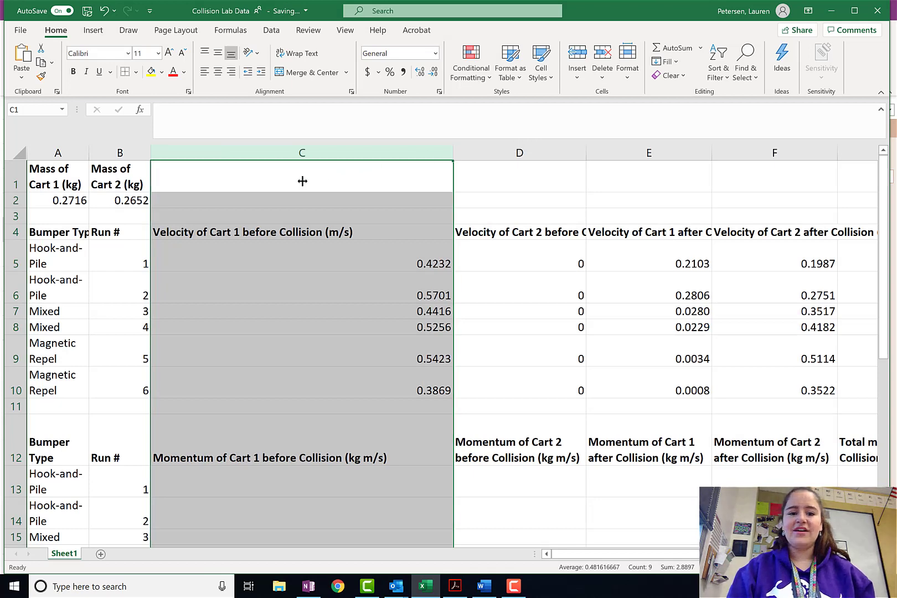
key("ctrl+z")
left_click(409, 194)
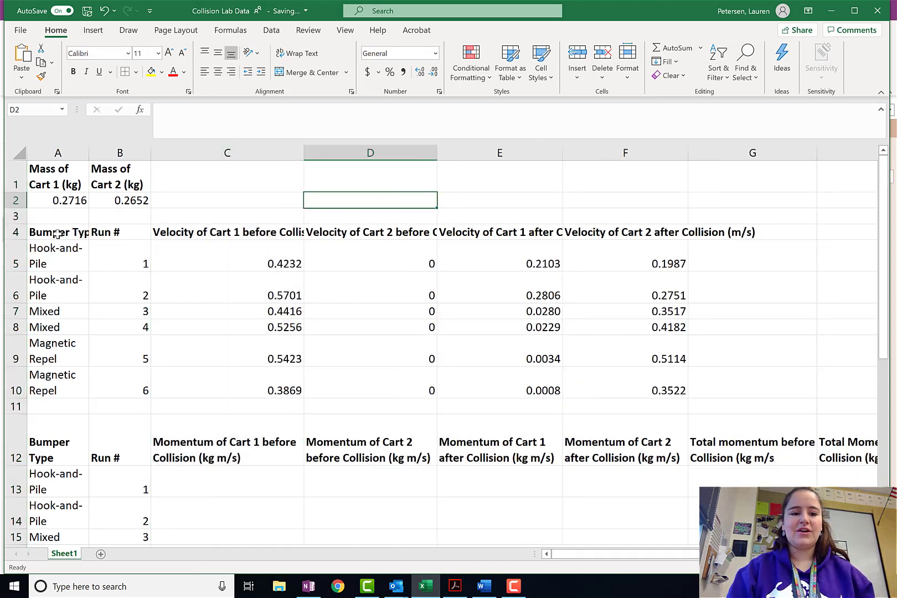
- Turn Wrap Text back on so A4:F4 headers wrap onto two lines
left_click_drag(60, 238, 661, 233)
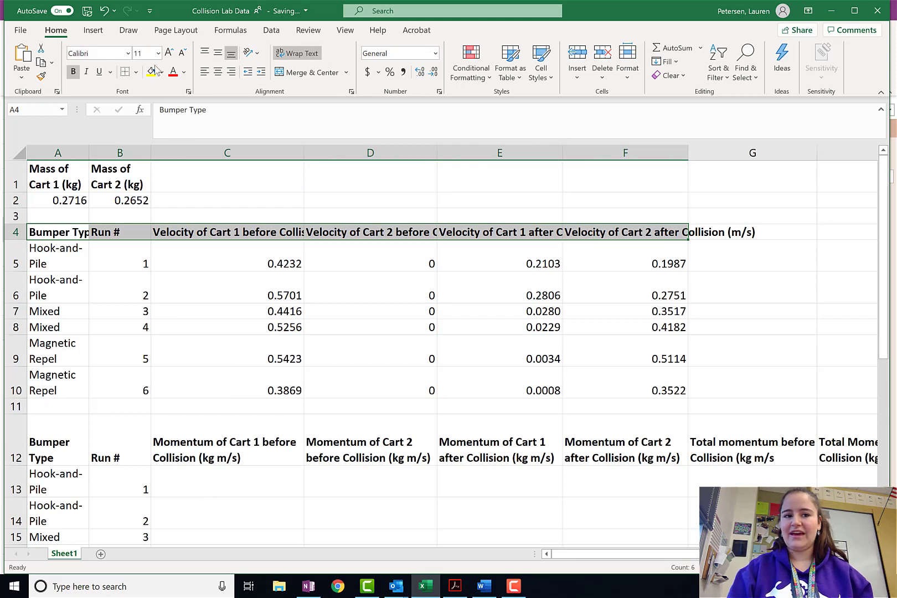
left_click(310, 57)
left_click(532, 273)
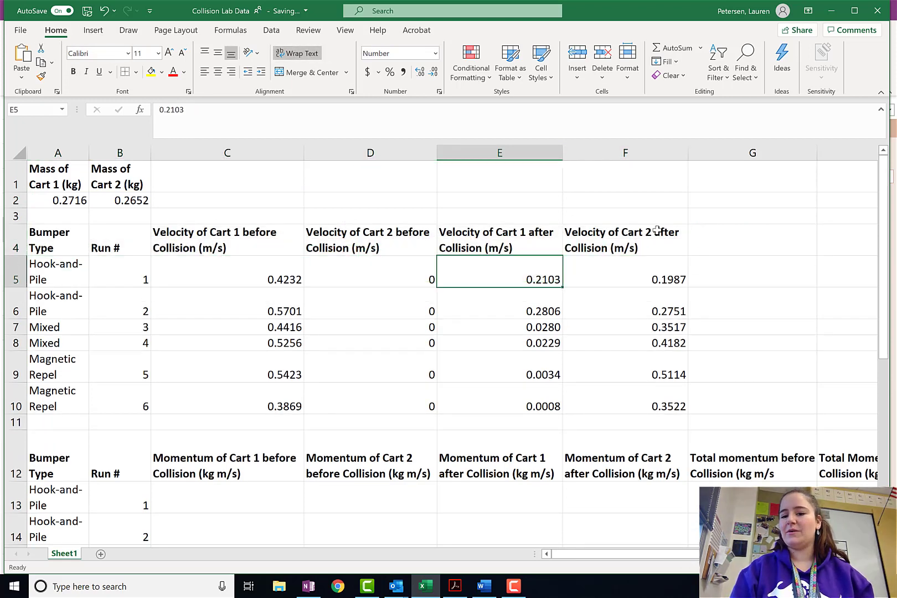
- Drag rows 5–10 to one uniform two-line height so the Mixed rows match
left_click(710, 267)
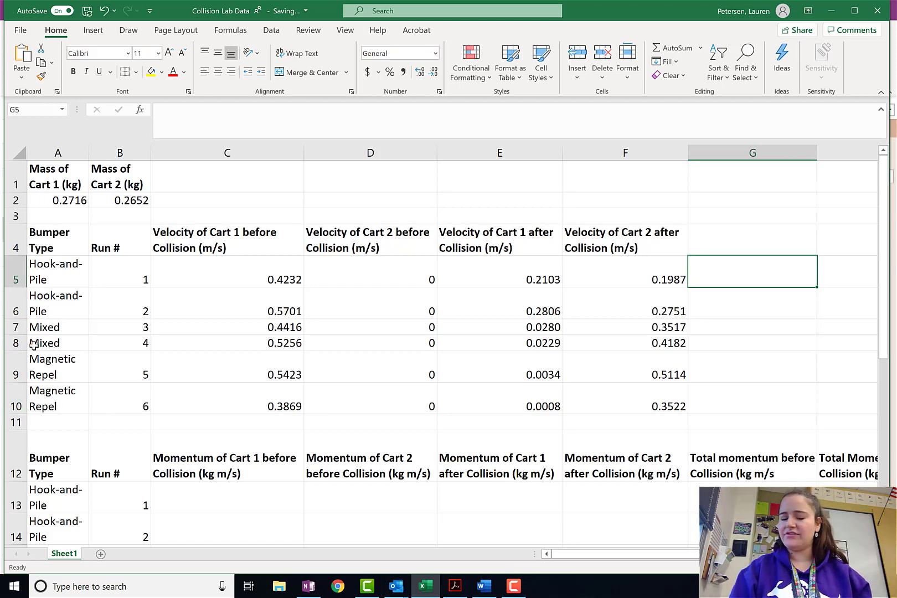
left_click_drag(13, 267, 20, 407)
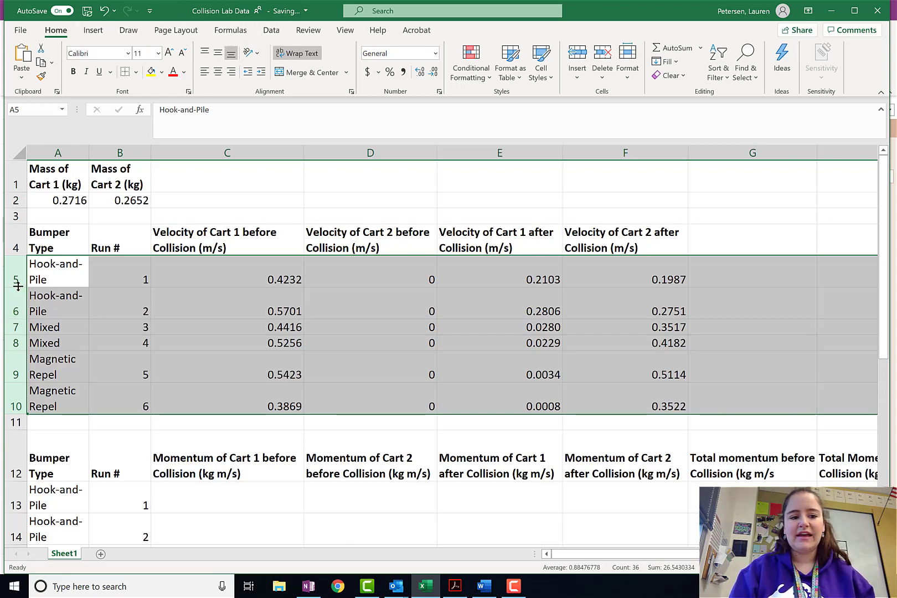
left_click_drag(18, 286, 18, 287)
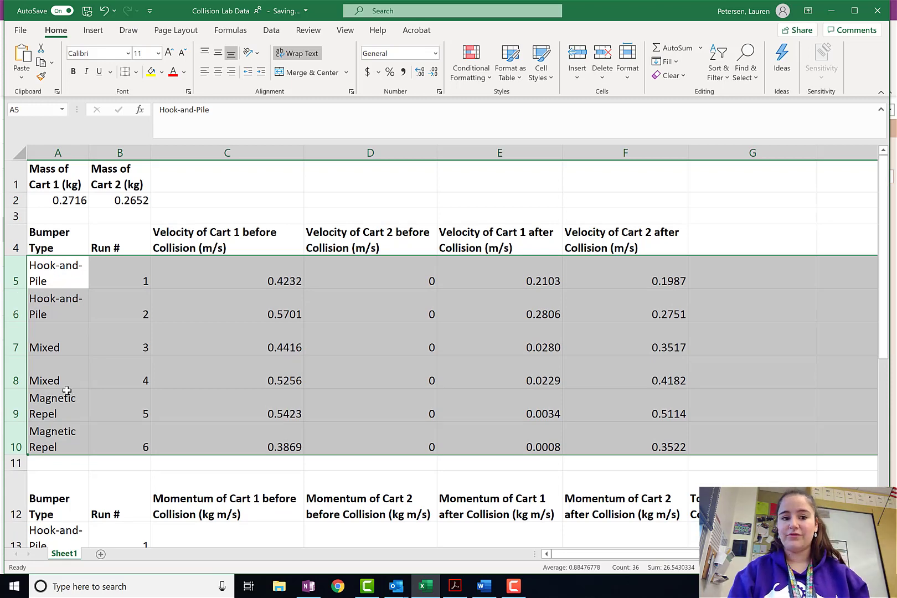
left_click(140, 332)
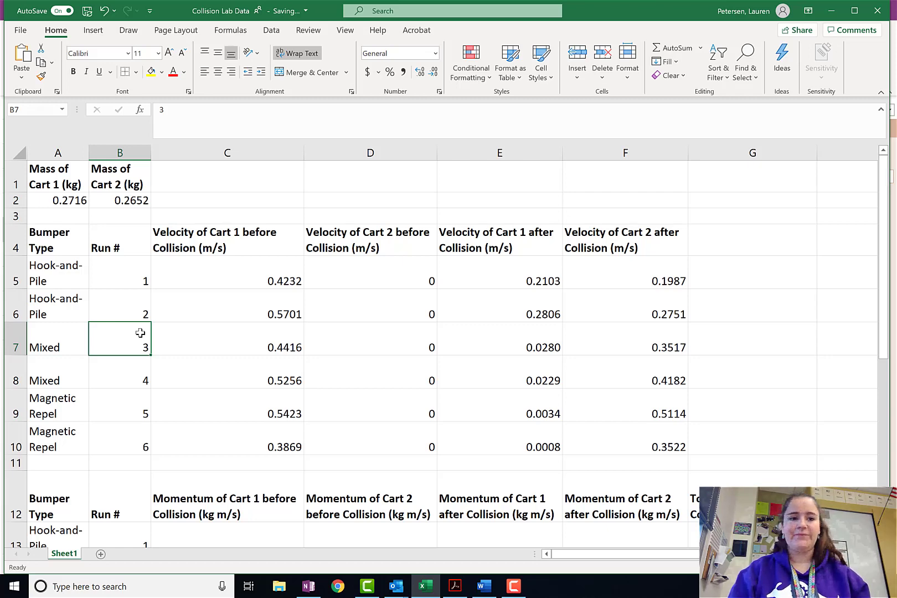
- Apply All Borders to the mass cells A1:B2 and the velocity table A4:F10
left_click_drag(50, 172, 112, 198)
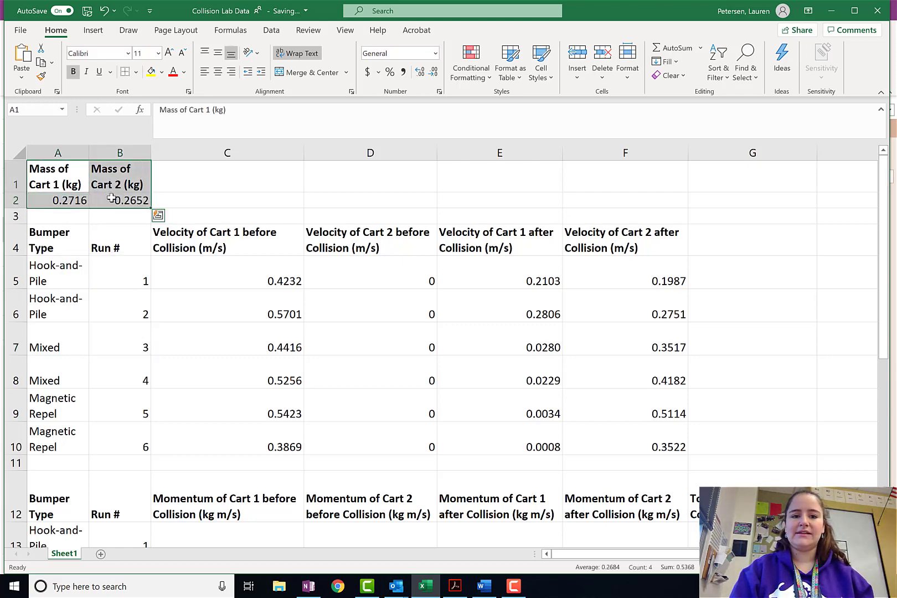
left_click(136, 72)
left_click(184, 192)
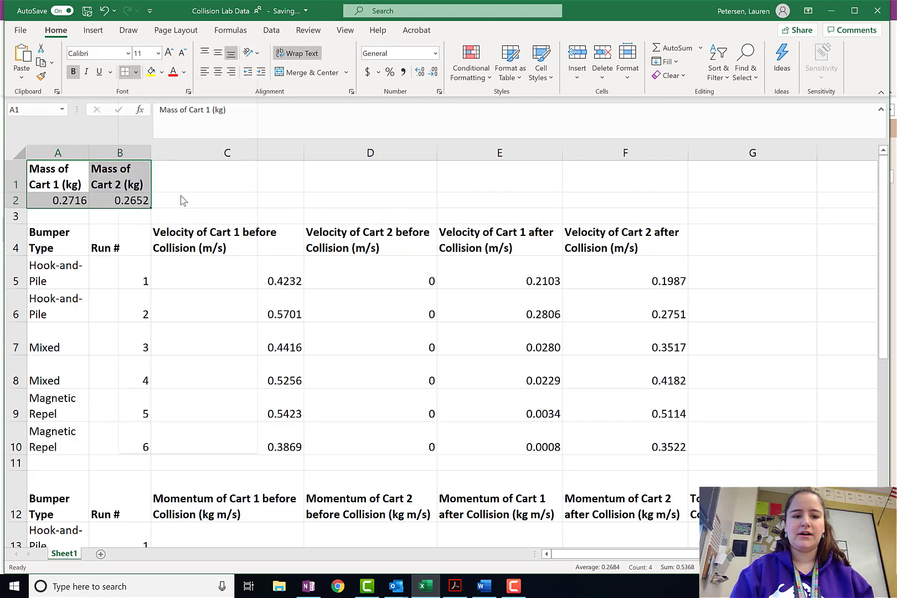
left_click(289, 231)
left_click_drag(53, 239, 663, 439)
left_click(124, 71)
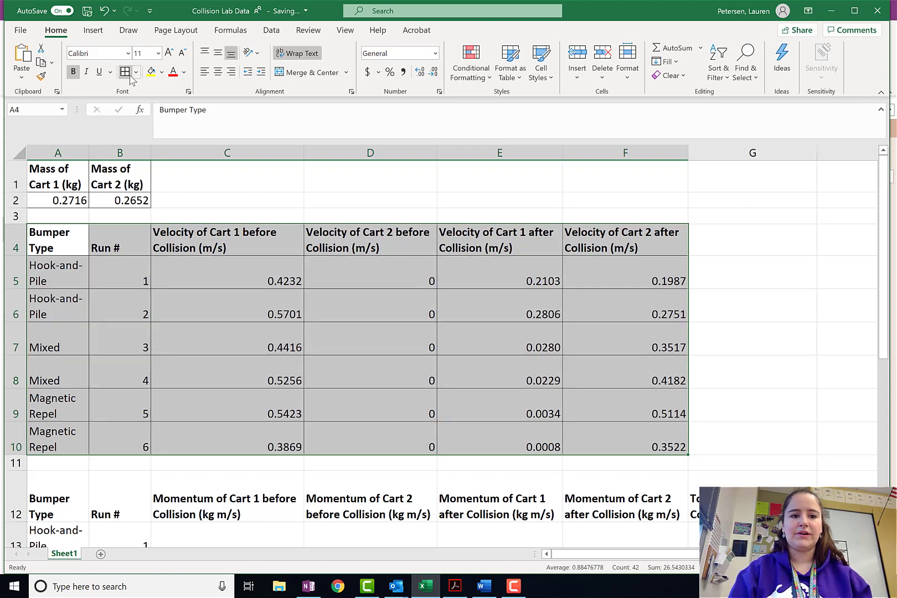
left_click(395, 294)
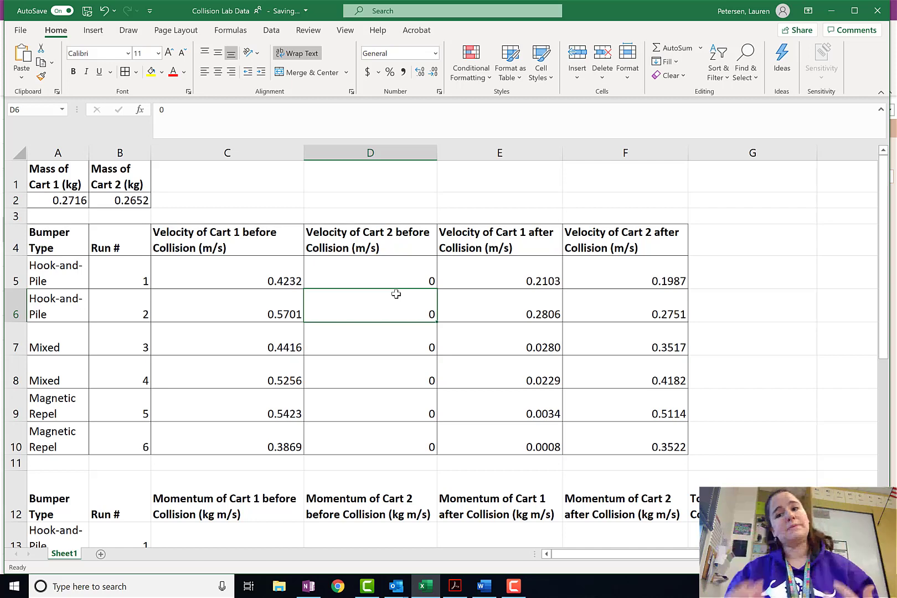
- Put Thick Outside Borders around the Hook-and-Pile, Mixed and Magnetic Repel run pairs (rows 5–6, 7–8, 9–10)
left_click(40, 271)
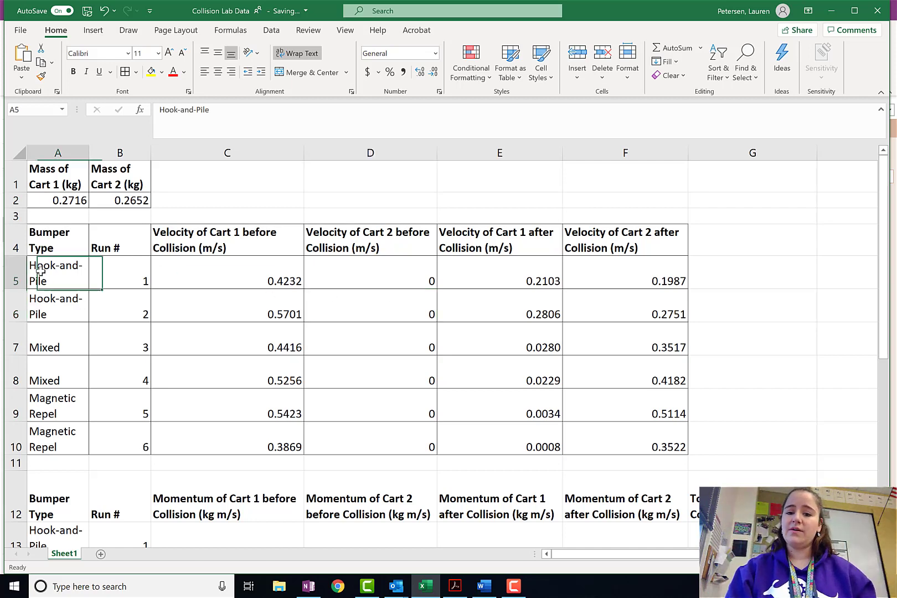
left_click_drag(40, 272, 627, 294)
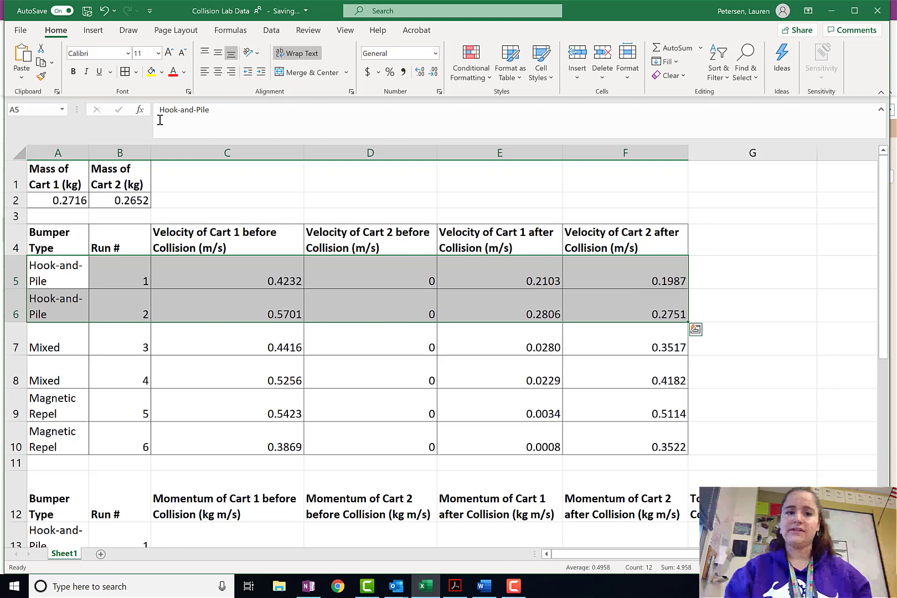
left_click(135, 72)
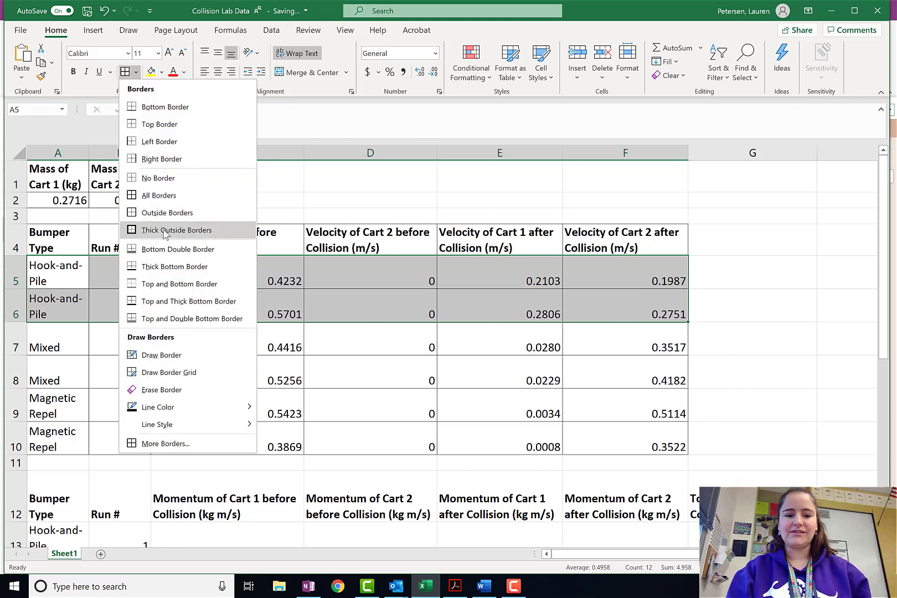
left_click(164, 230)
left_click_drag(59, 336, 608, 369)
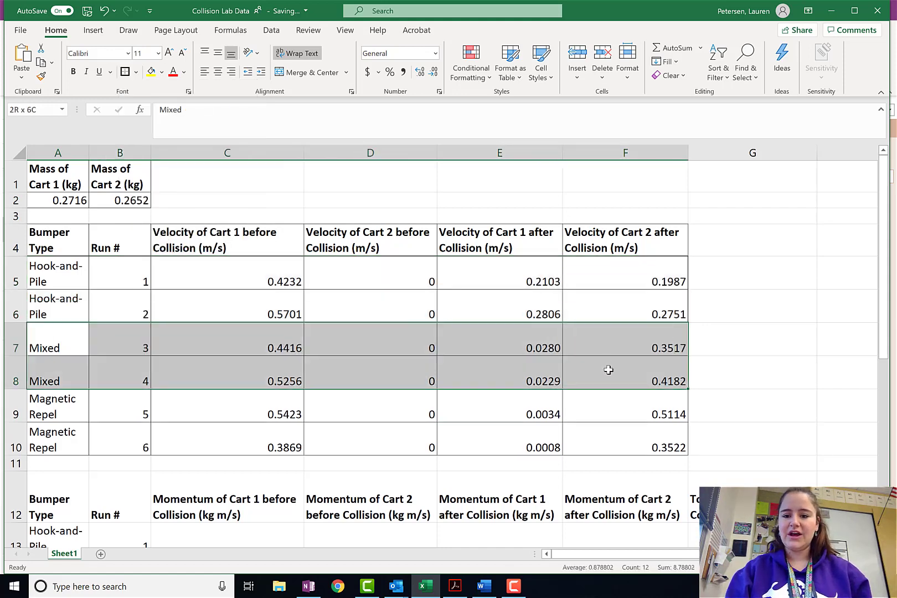
left_click(123, 74)
left_click_drag(44, 412, 695, 441)
left_click(696, 441)
left_click(723, 337)
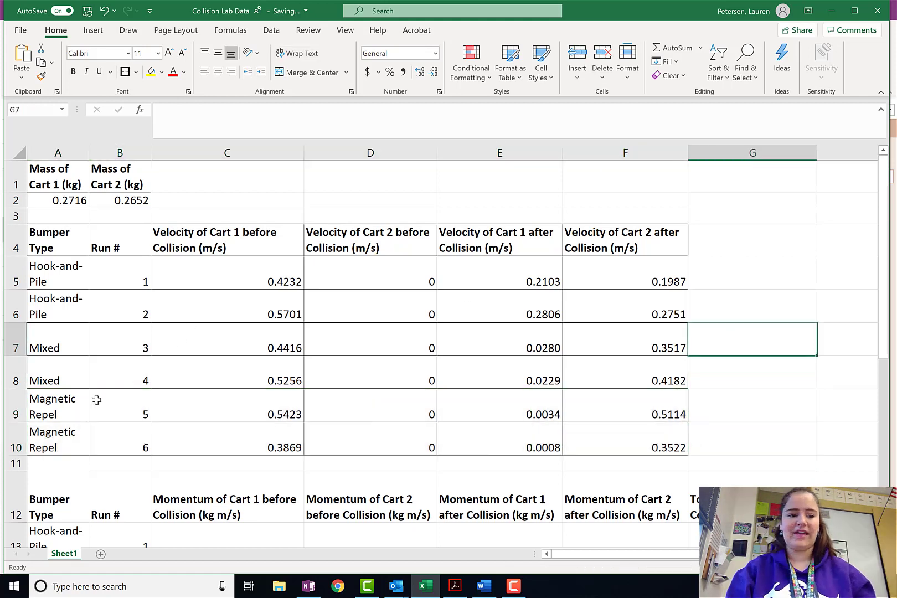
left_click_drag(51, 404, 605, 451)
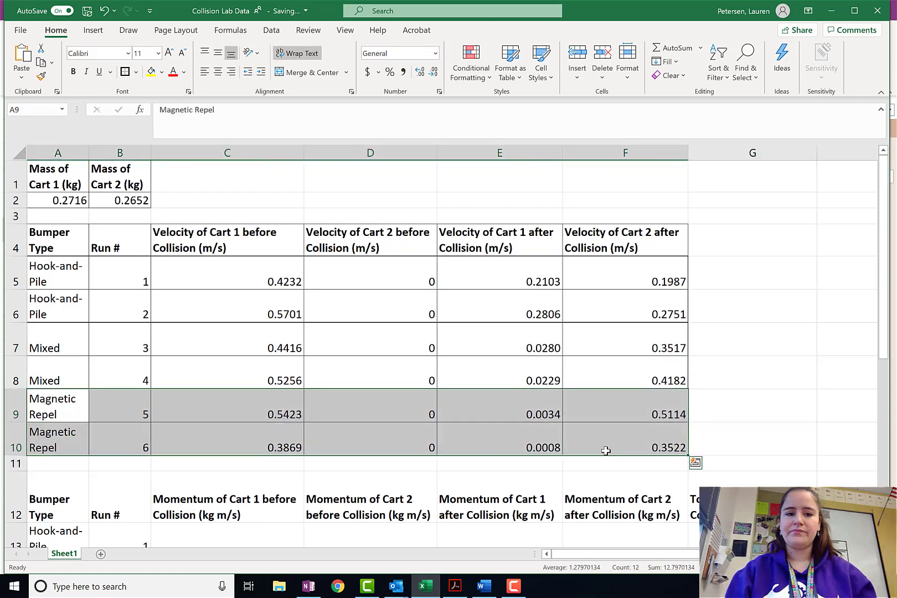
left_click(124, 72)
left_click(465, 263)
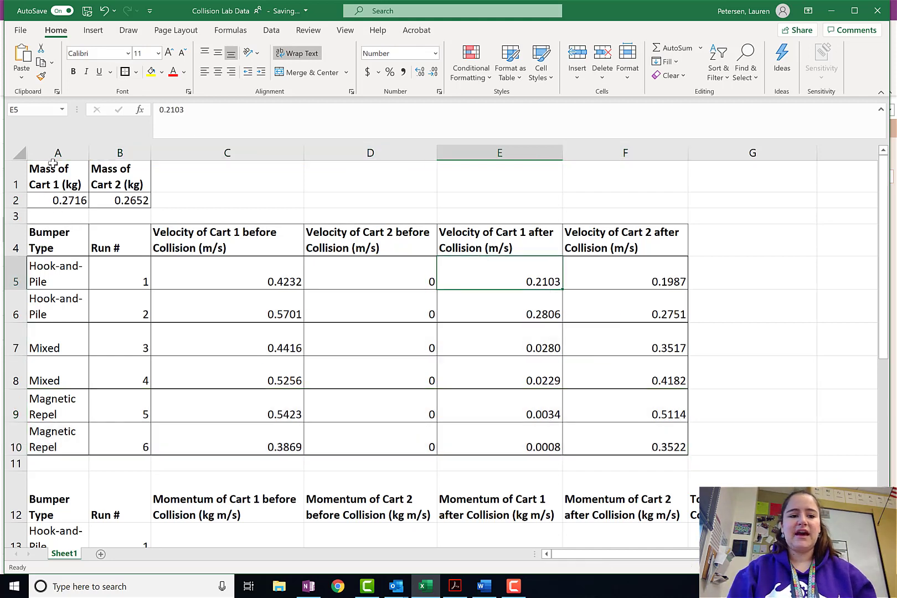
- Copy the velocity table A4:F10
left_click_drag(42, 172, 127, 195)
left_click_drag(56, 236, 599, 429)
key("ctrl+c")
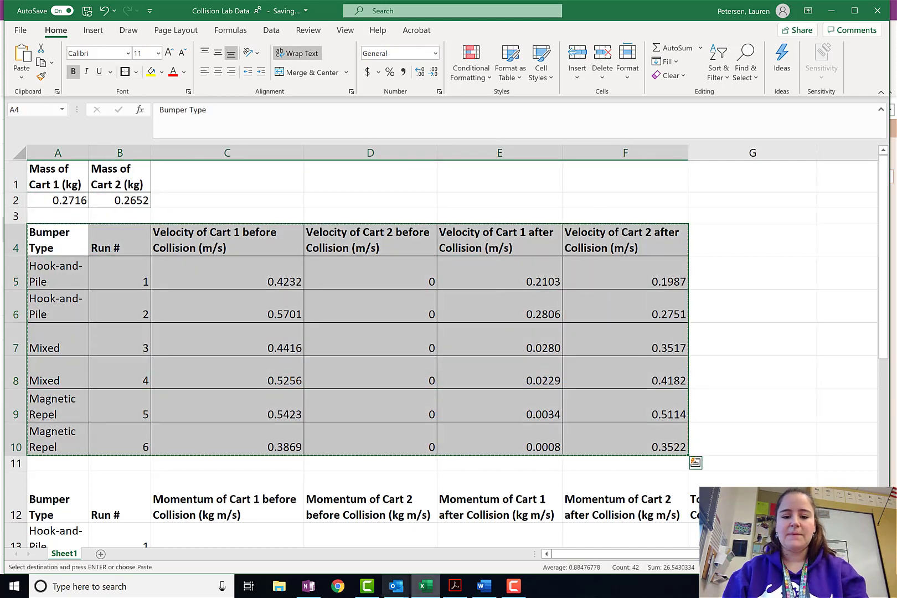
- Paste the velocity table under Data in the Word report and AutoFit it to contents
left_click(484, 586)
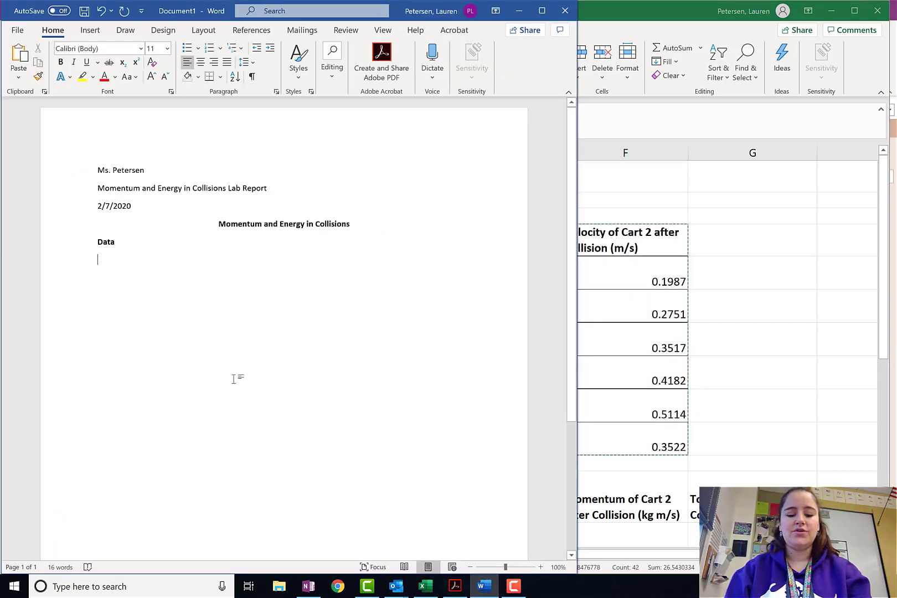
key("ctrl+v")
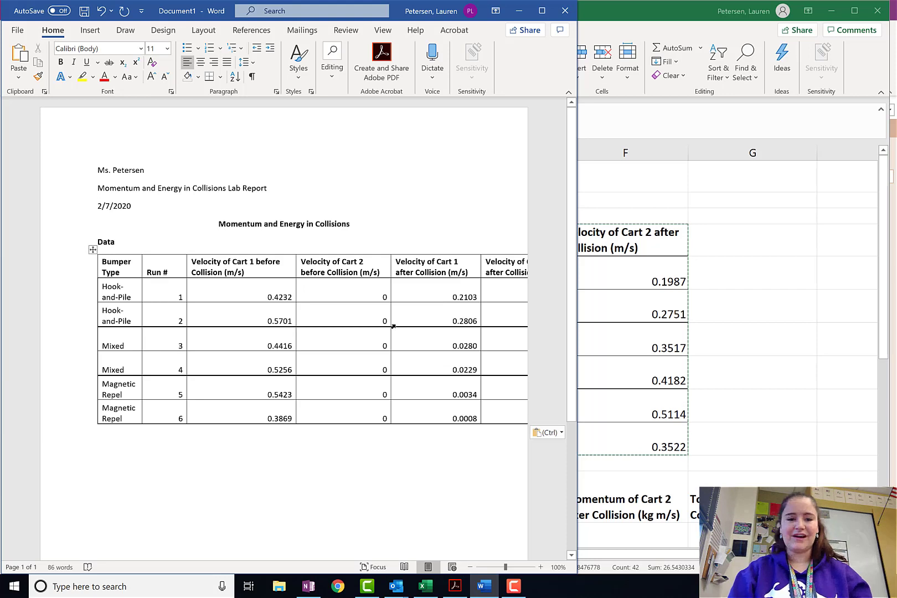
left_click(93, 250)
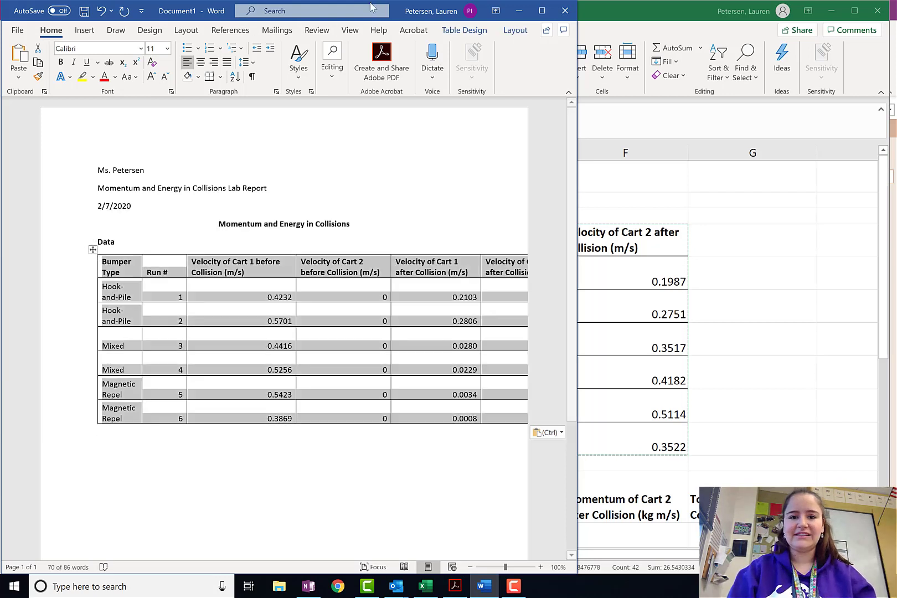
left_click(482, 34)
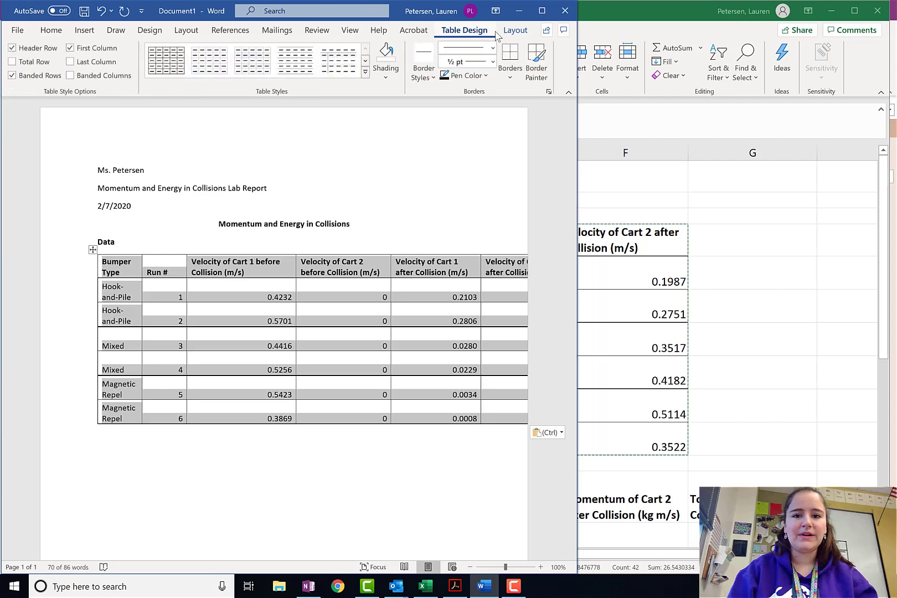
left_click(512, 34)
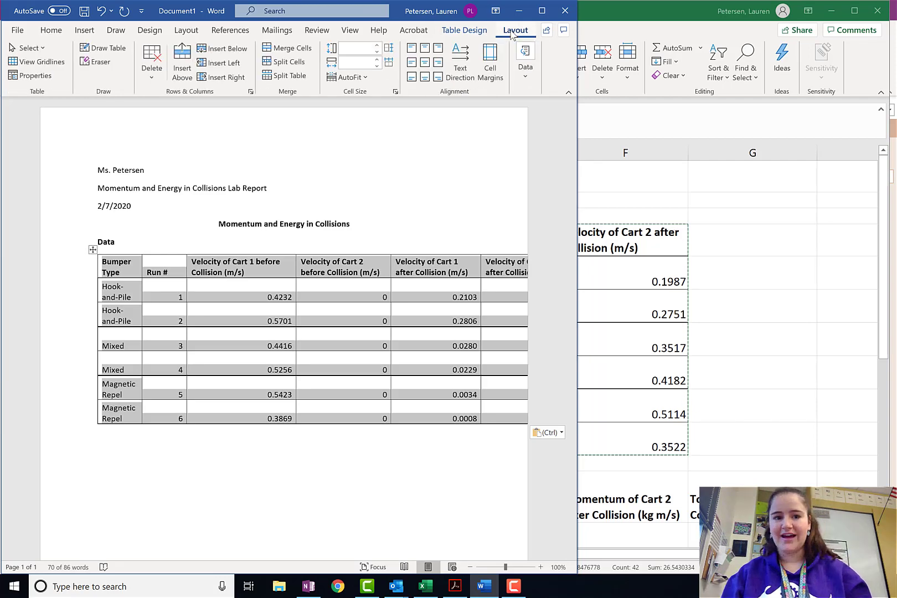
left_click(361, 78)
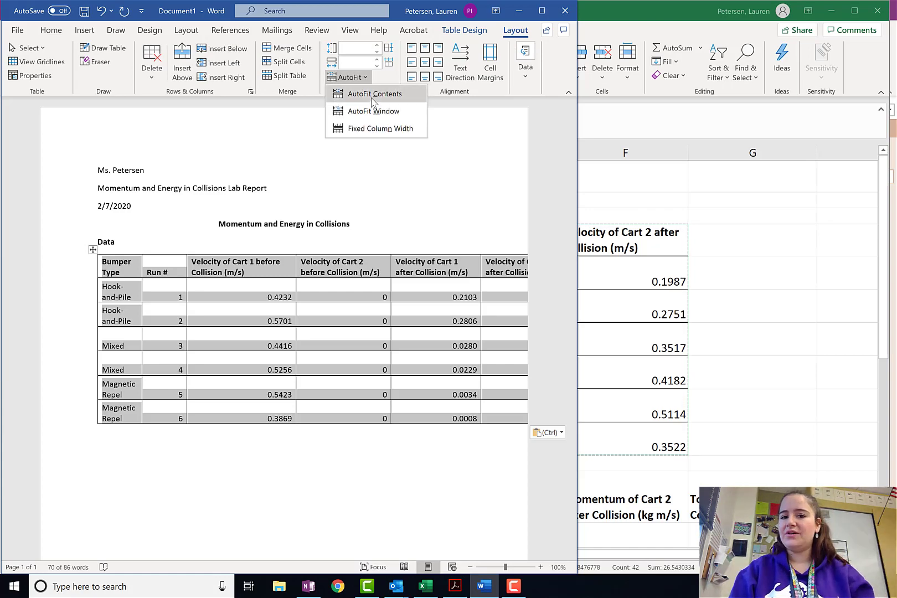
left_click(375, 94)
- Stretch the velocity table wider so all six columns fit on the page
left_click(280, 251)
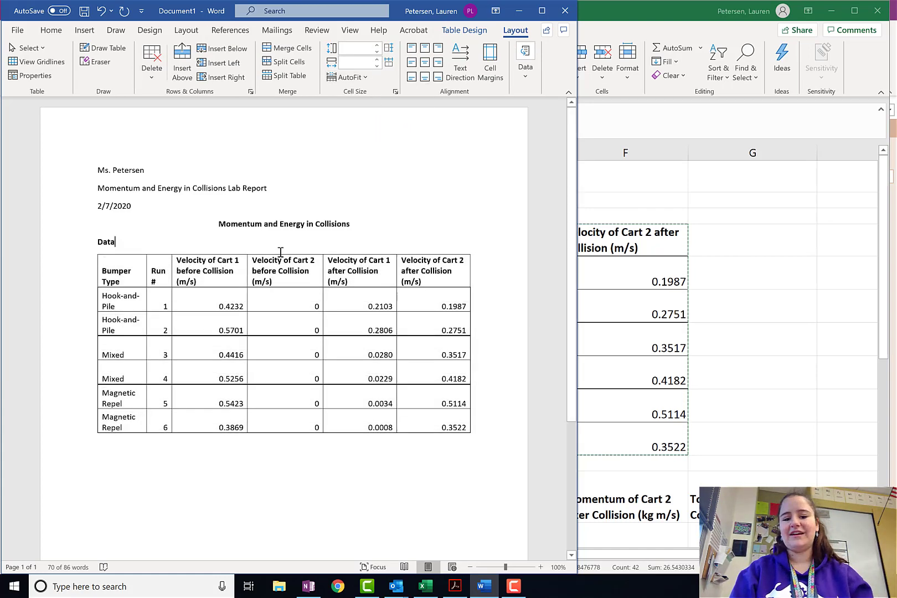
left_click_drag(474, 439, 492, 442)
left_click(289, 304)
- Add the caption 'Table 2: Velocities of Carts before and After Co' above the velocity table
left_click(179, 252)
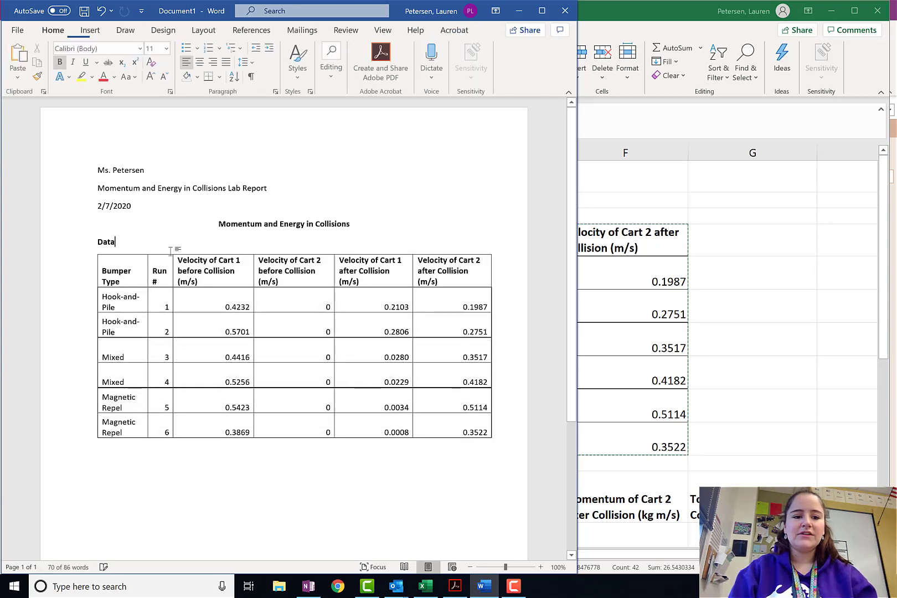
key("Return")
type("Table 2: Velocitie")
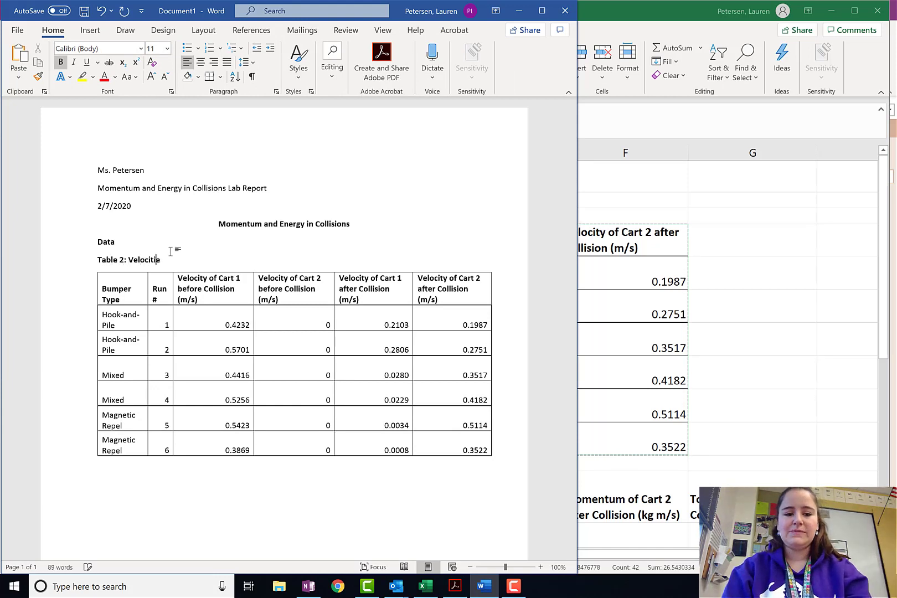
type("s of Carts before and")
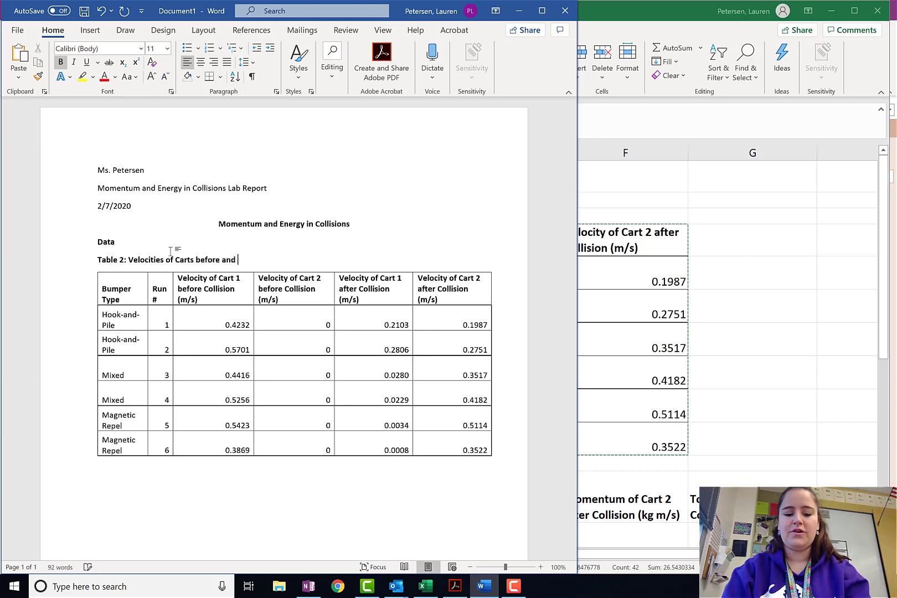
type(" After Collisions")
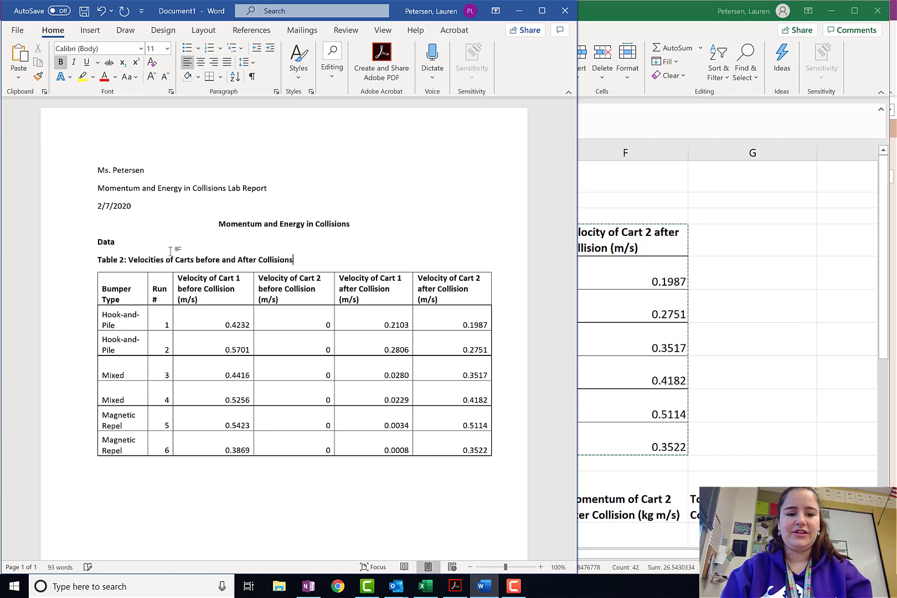
- Add the caption 'Table 1: Mass of Carts' under Data with a blank line below it
left_click(133, 242)
key("Return")
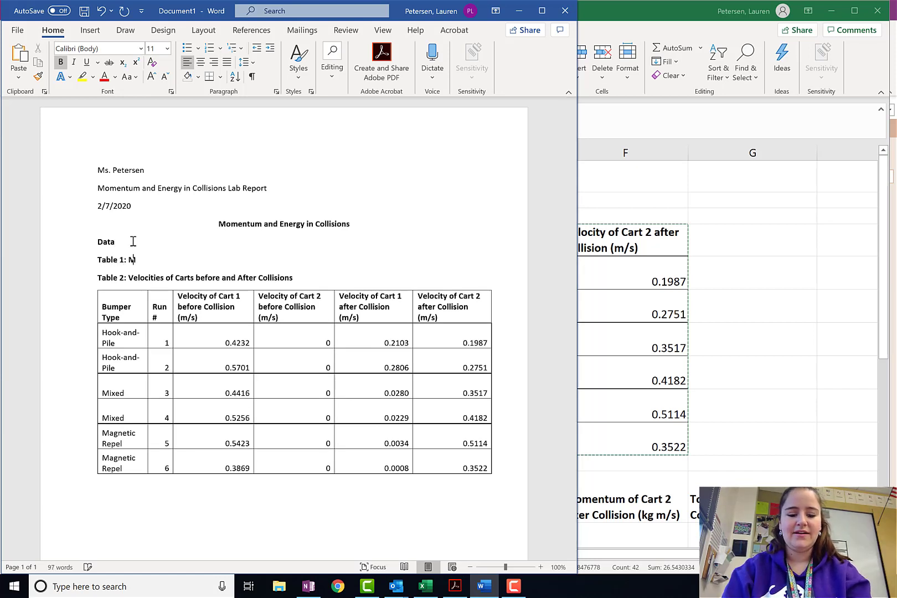
type("Table 1: Mass of Cart")
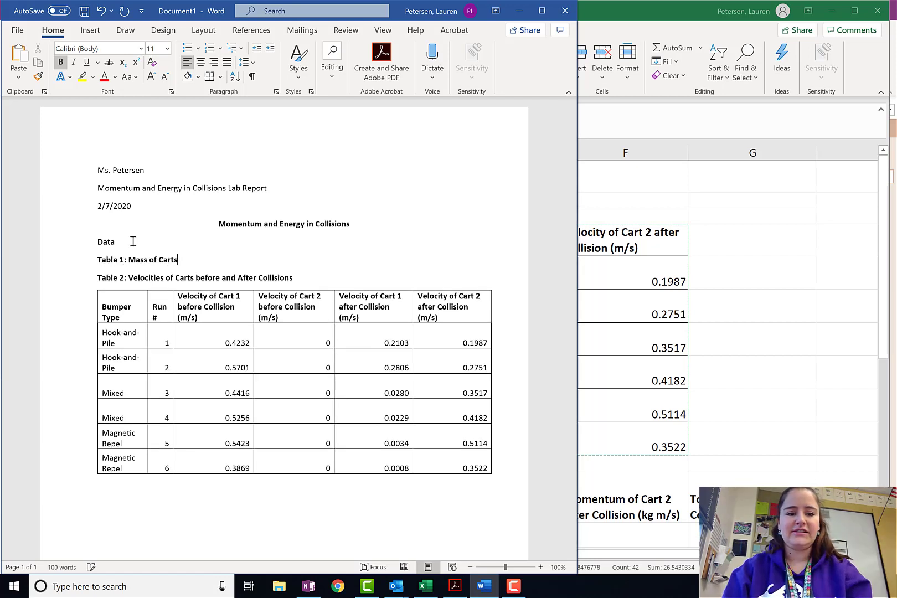
type("s")
key("Return")
- Copy the cart mass cells A1:B2 from Excel and paste them under Table 1
left_click(773, 280)
left_click_drag(55, 176, 99, 200)
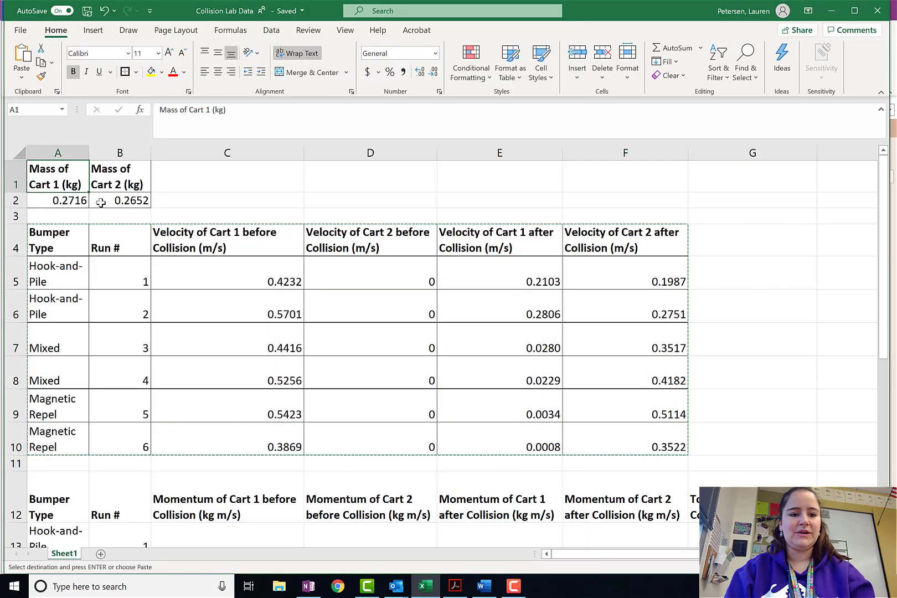
key("ctrl+c")
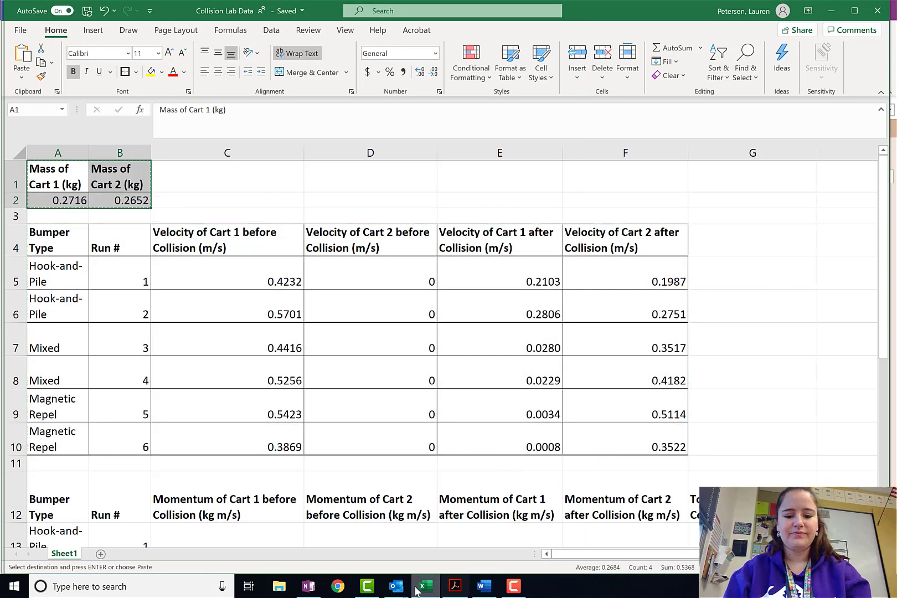
left_click(483, 586)
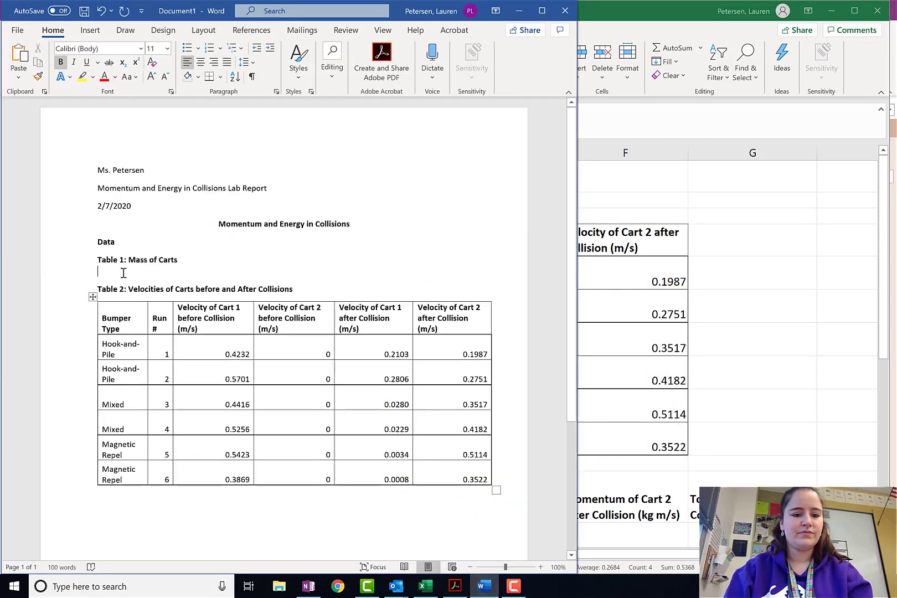
key("ctrl+v")
- Widen the mass table so headers fit on one line and remove the blank line above it
left_click(274, 298)
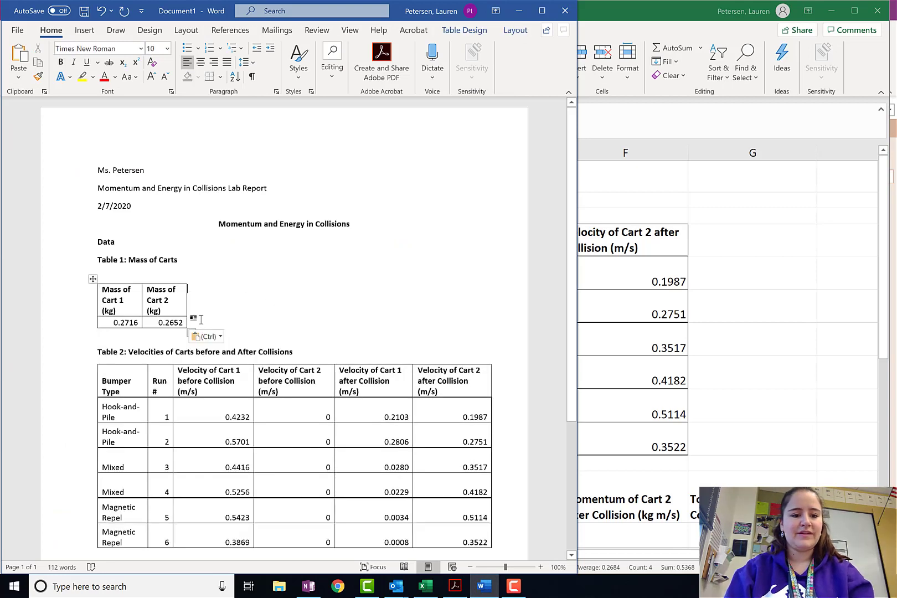
left_click_drag(188, 327, 348, 313)
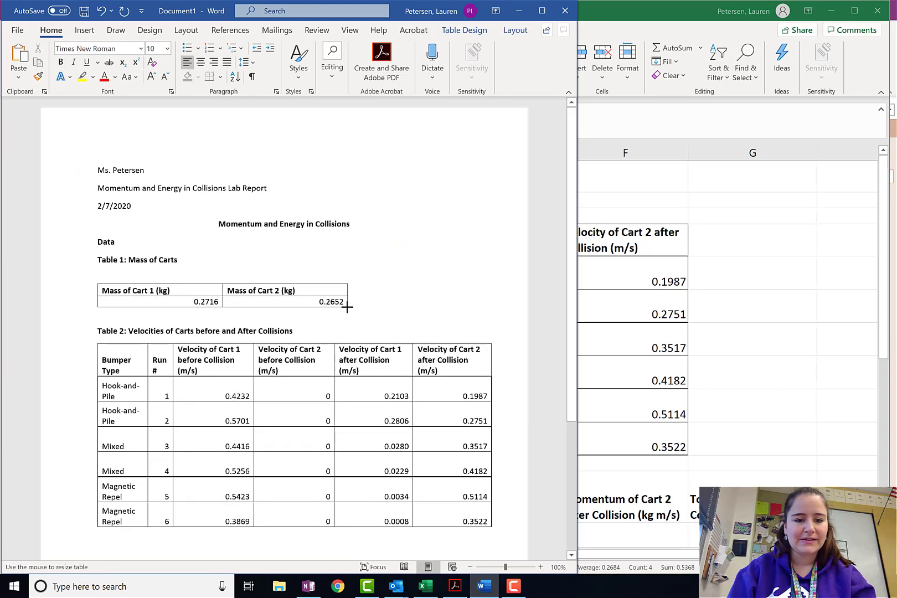
left_click(136, 275)
key("BackSpace")
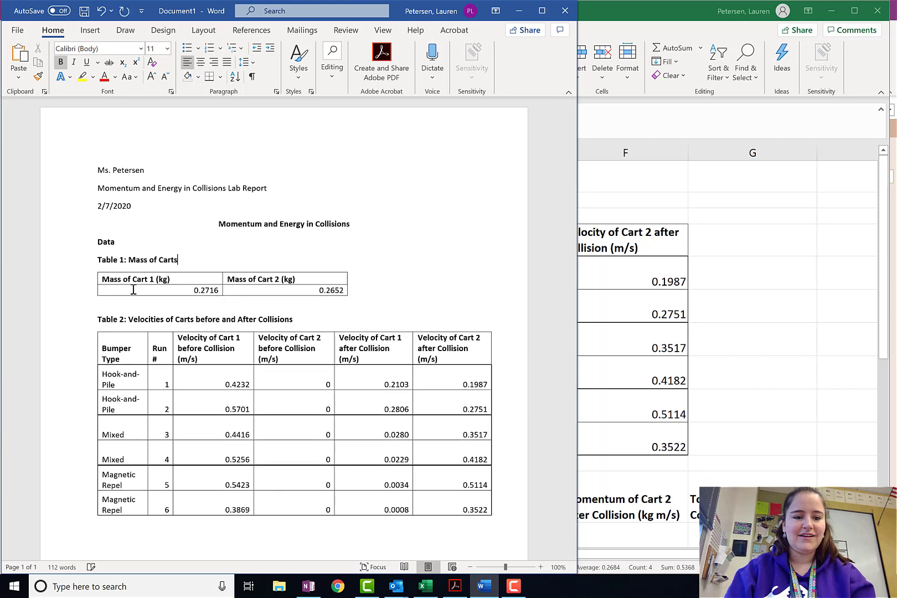
left_click(118, 308)
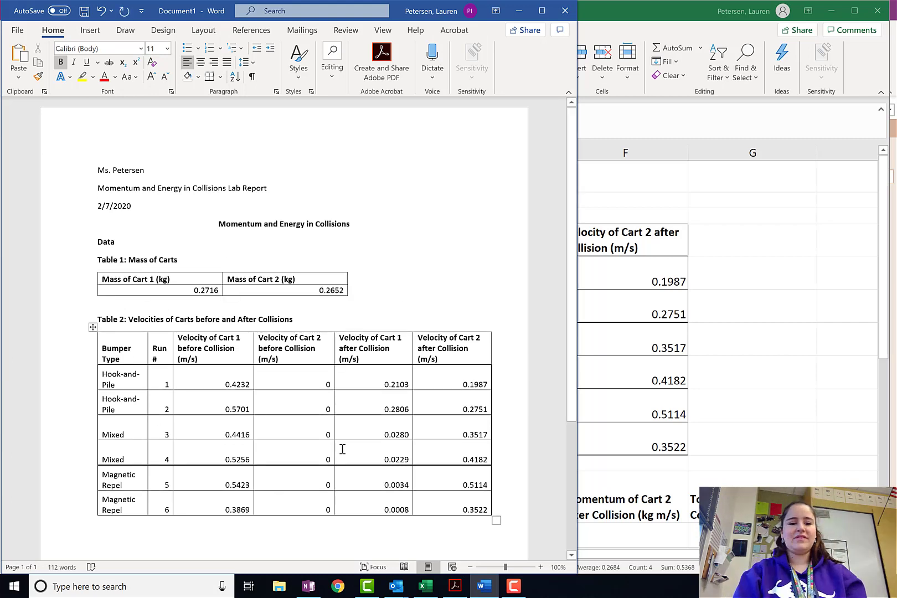
- Unbold the Table 1 and Table 2 captions, turning bold back on below the velocity table
left_click(117, 247)
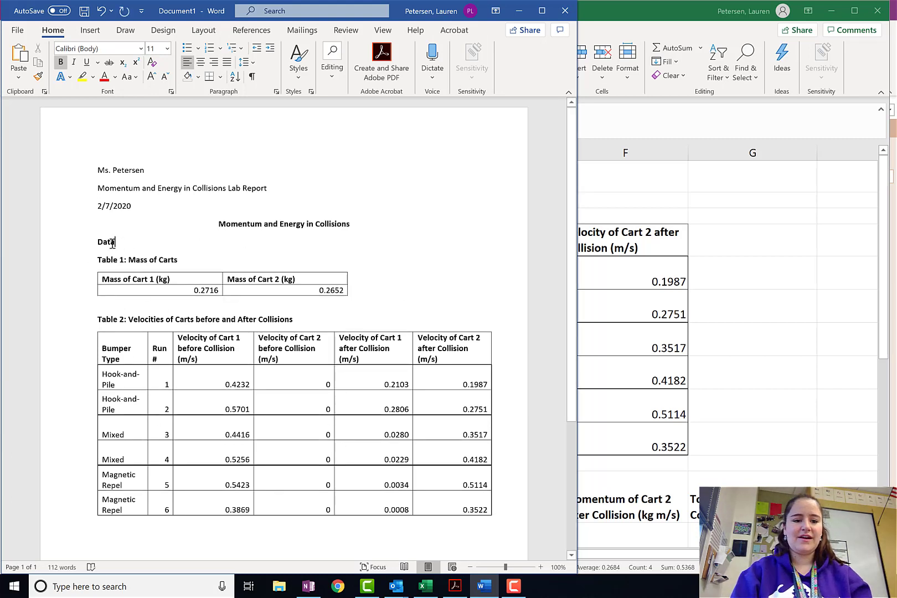
double_click(96, 242)
left_click(175, 260)
left_click_drag(191, 261, 55, 265)
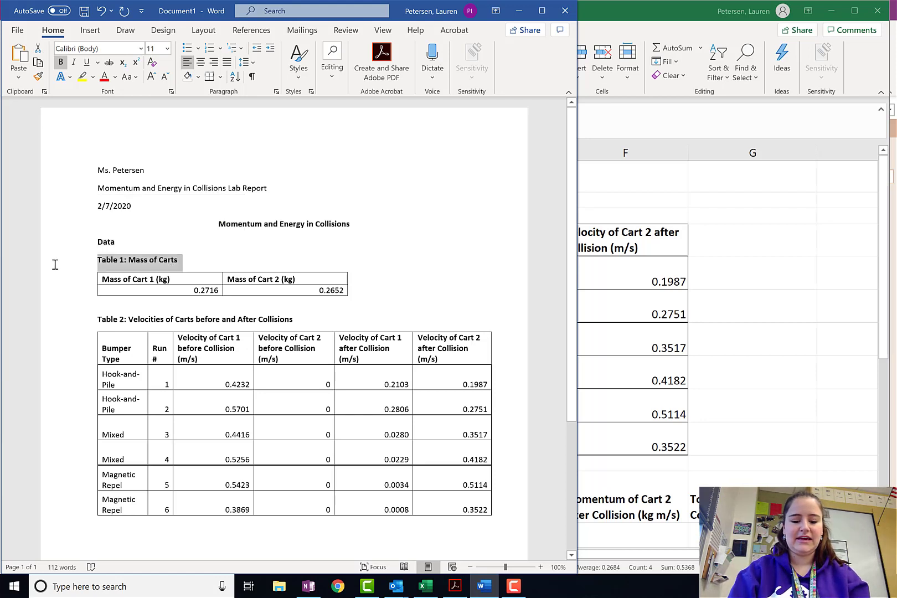
key("ctrl+b")
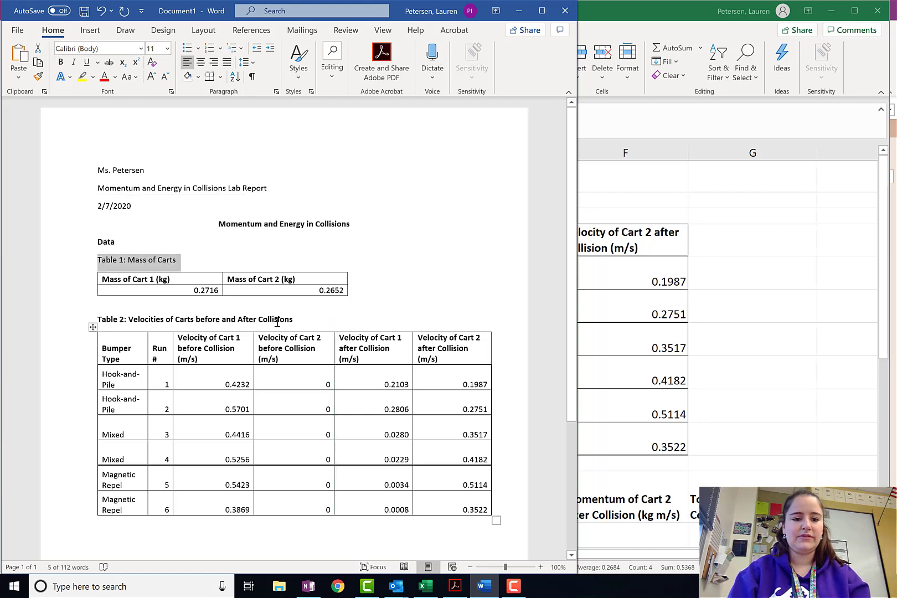
left_click_drag(293, 319, 85, 326)
key("ctrl+b")
left_click(303, 407)
left_click(127, 533)
key("ctrl+b")
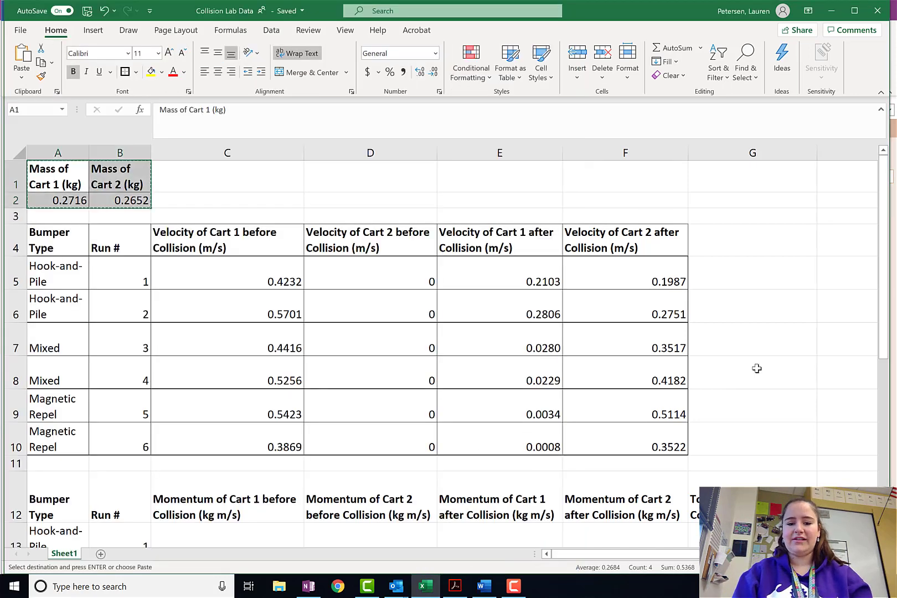
- Scroll down to the momentum table and review its momentum column headers
left_click(684, 401)
scroll(683, 403, "down", 2)
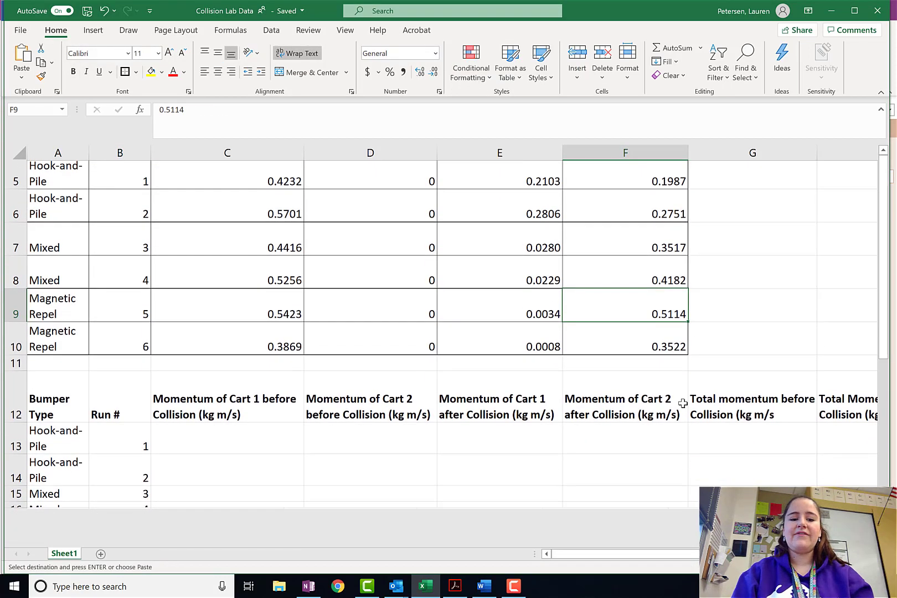
scroll(315, 434, "down", 2)
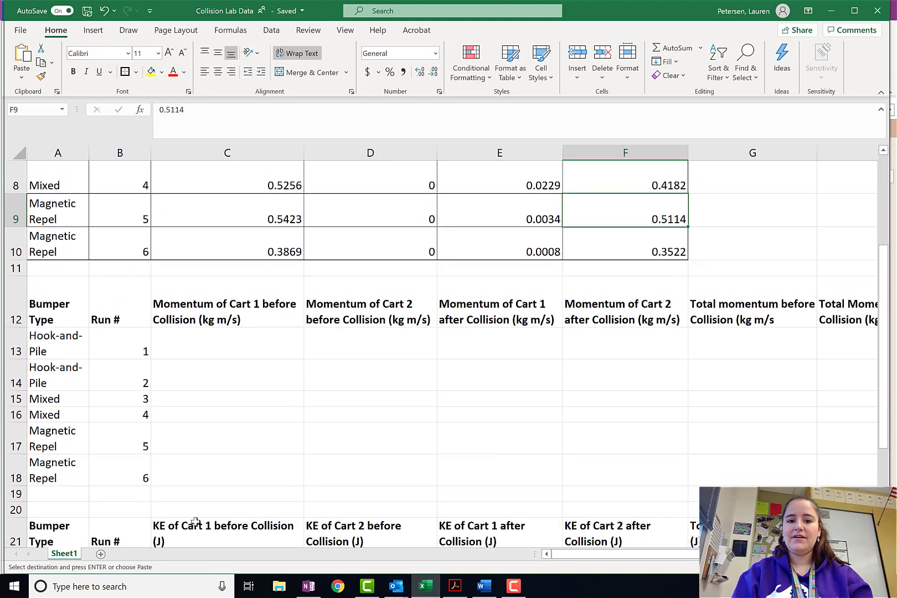
left_click(245, 311)
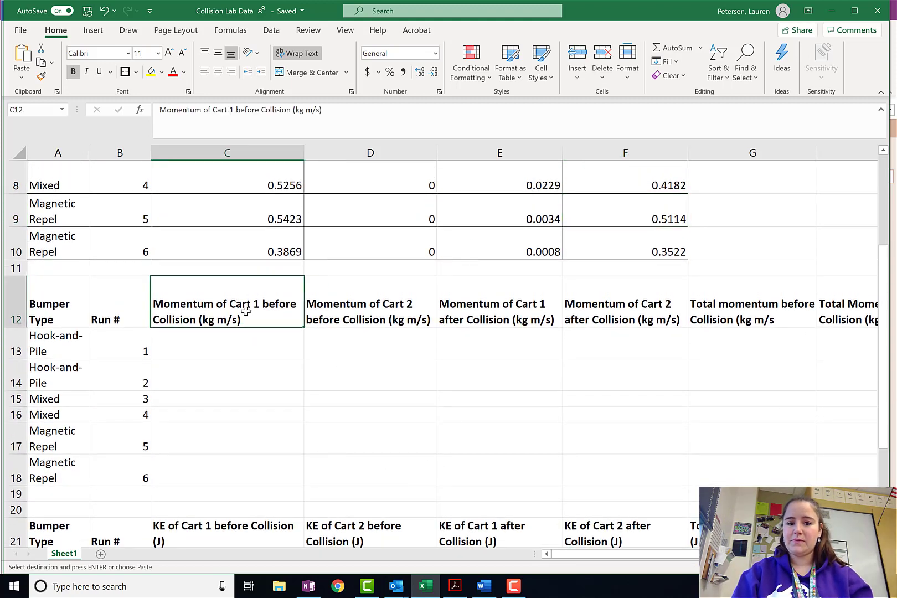
key("Right")
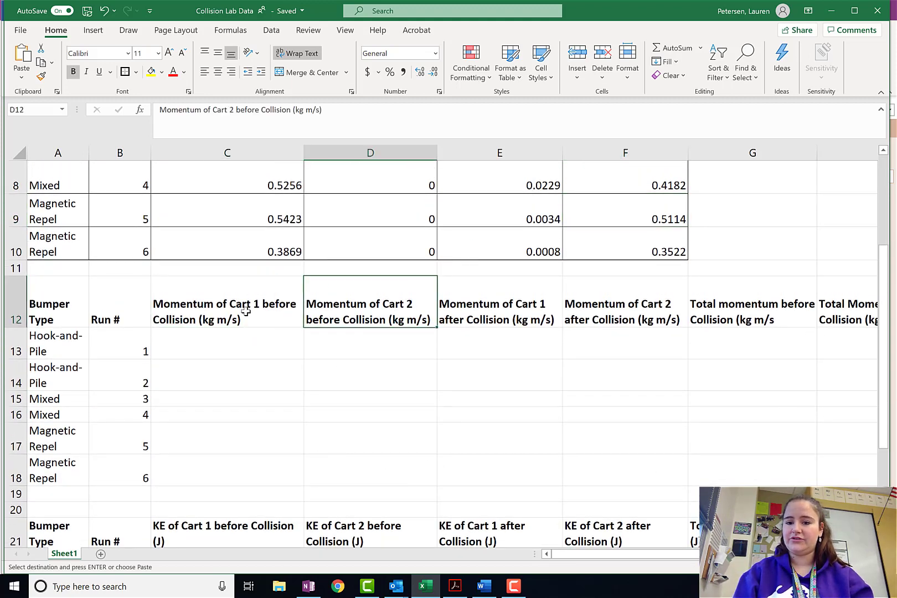
key("Right")
key("Right")
key("Right")
key("Left")
key("Right")
key("Right")
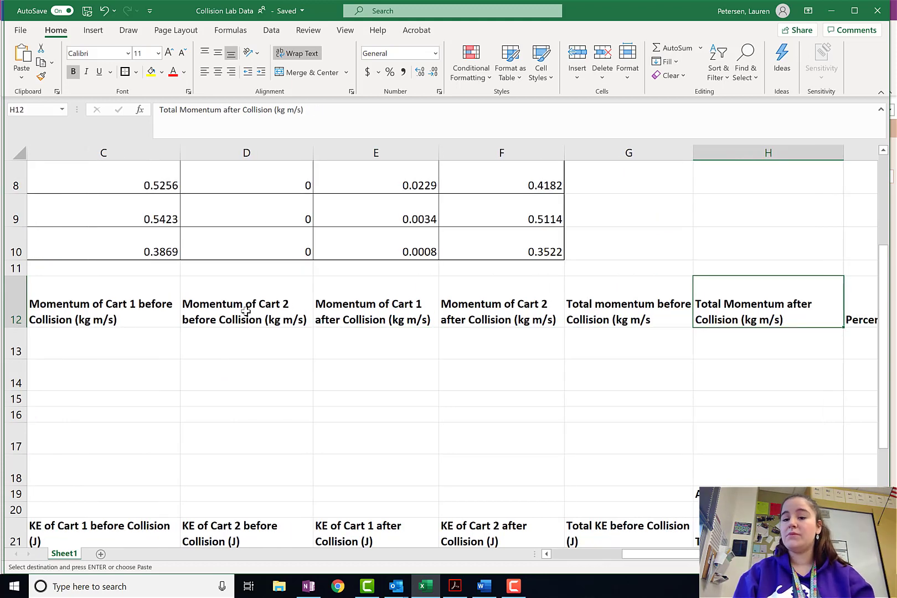
key("Left")
key("Right")
key("Left")
key("Right")
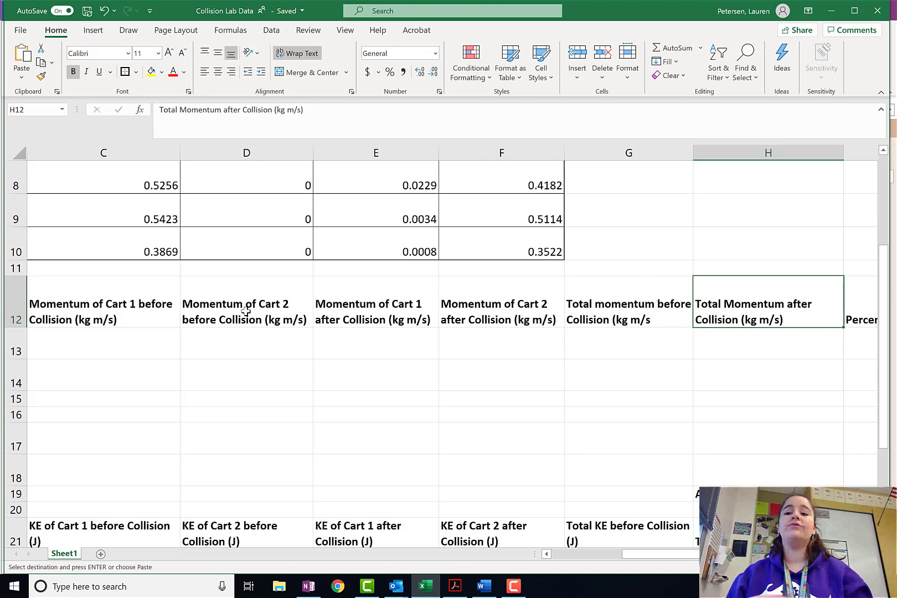
- Select the Bumper Type header, then cell C13 for run 1's Cart 1 momentum
scroll(246, 311, "left", 2)
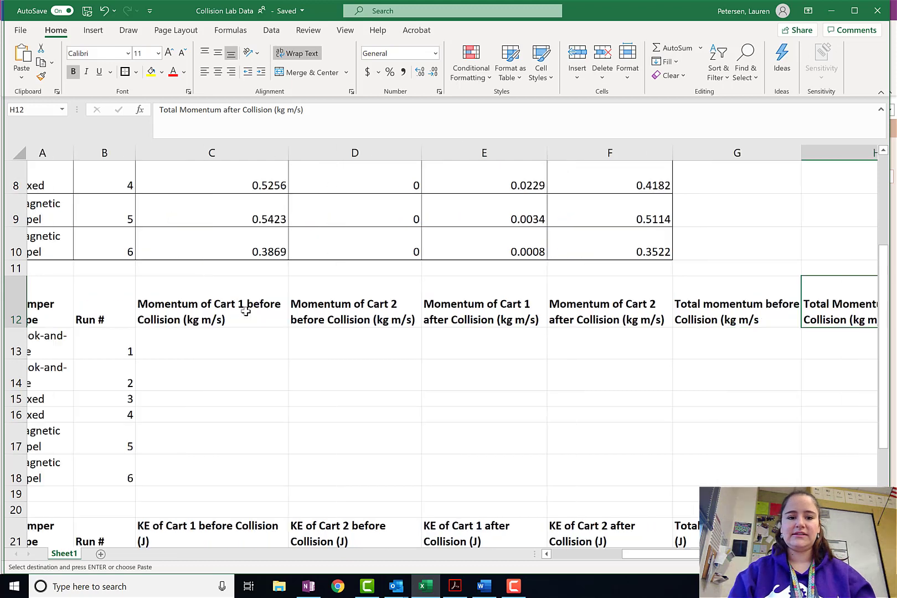
left_click(34, 304)
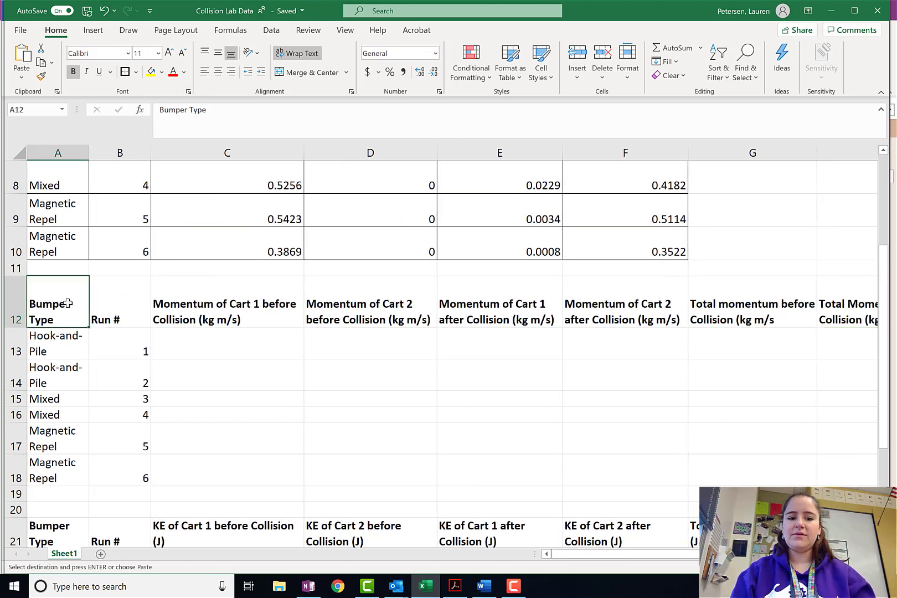
left_click(258, 351)
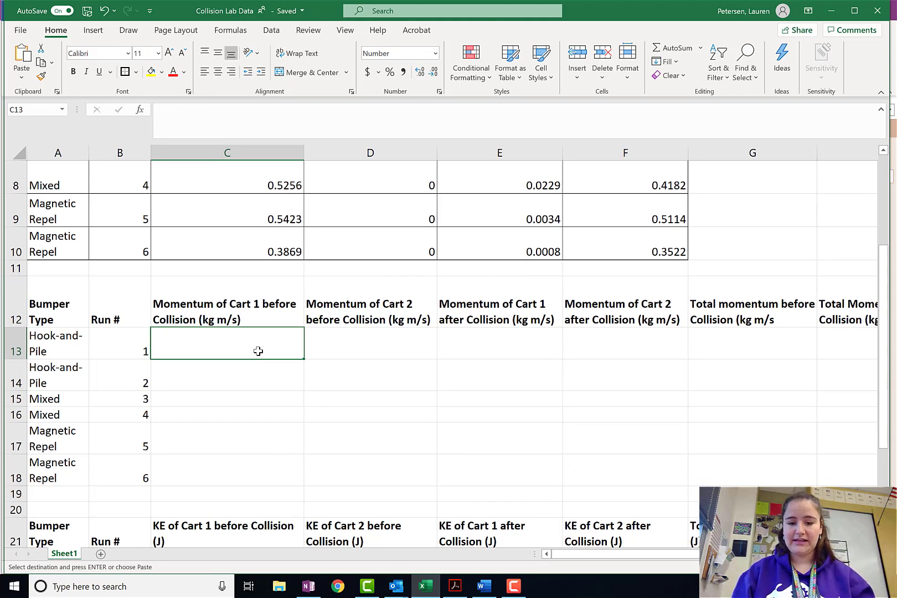
- Enter =A2*C5 in C13, giving run 1's Cart 1 momentum of 0.1149
type("=")
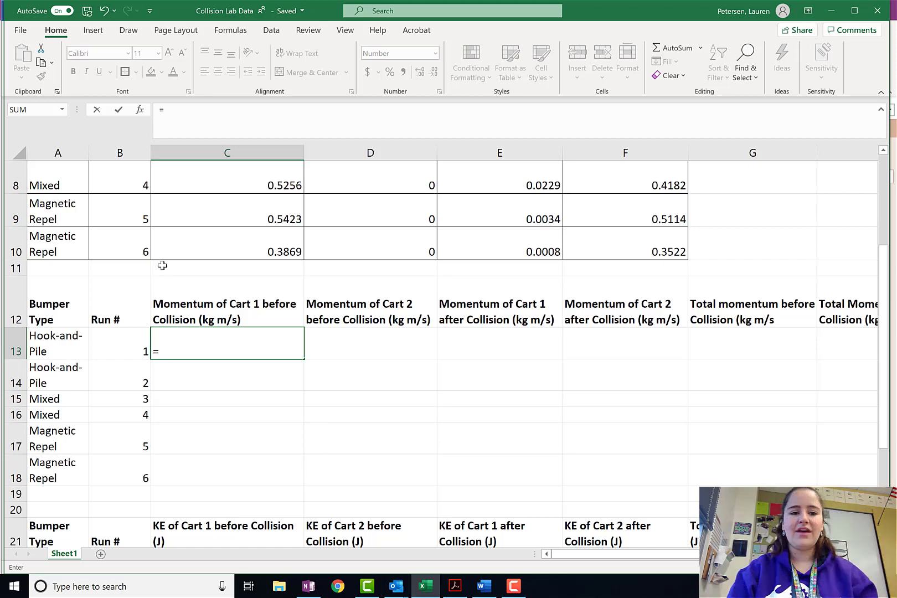
scroll(161, 263, "up", 2)
scroll(163, 266, "up", 1)
left_click(45, 201)
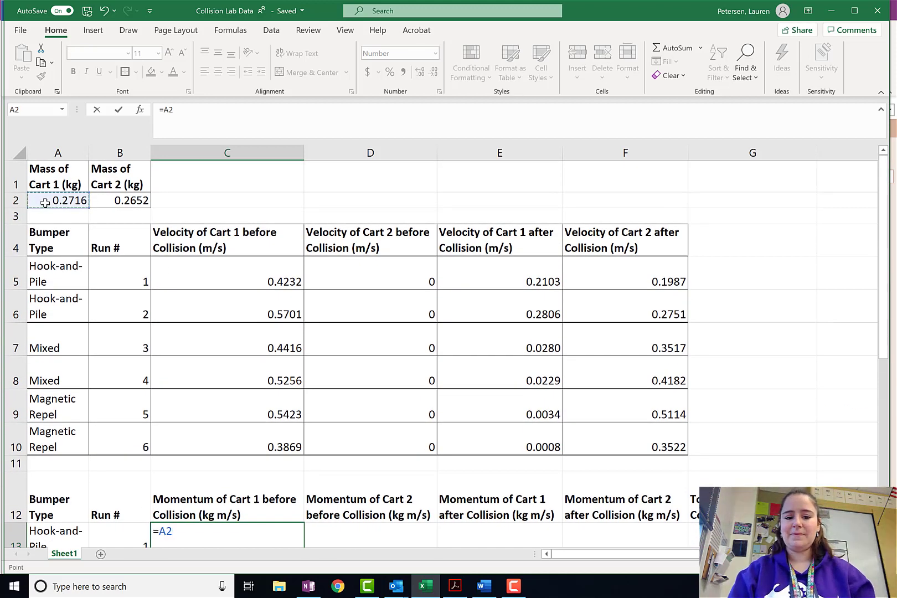
type("*")
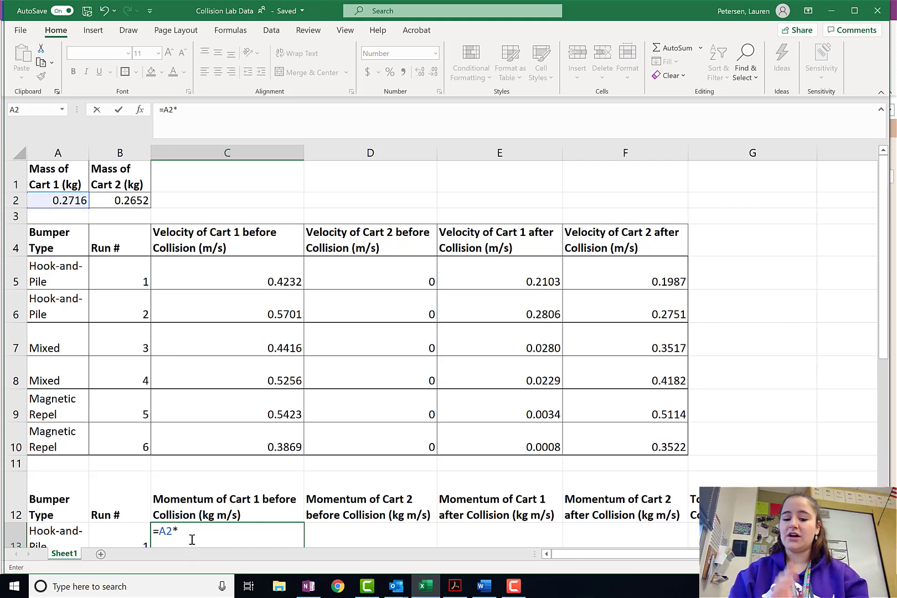
left_click(232, 274)
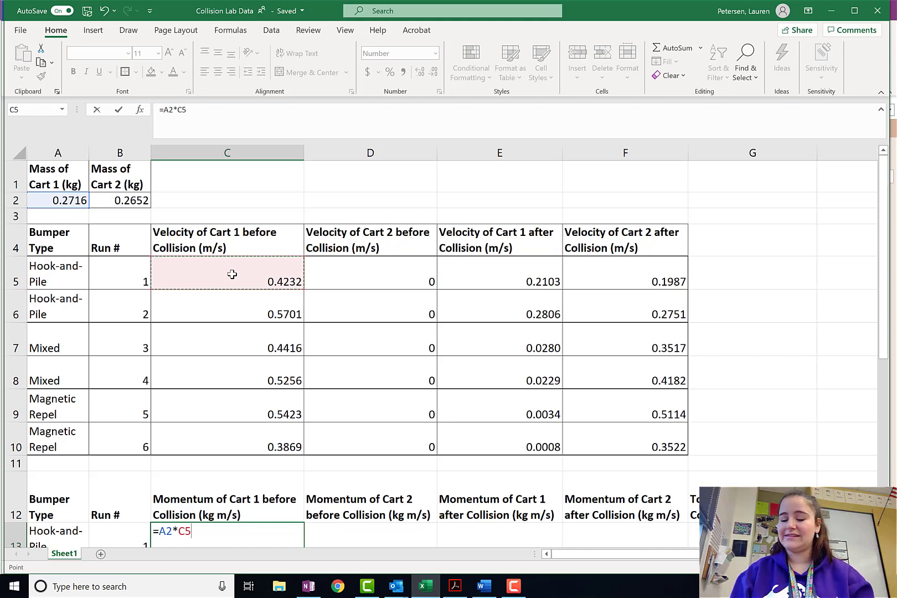
key("Return")
scroll(232, 311, "down", 1)
left_click(227, 472)
left_click(207, 499)
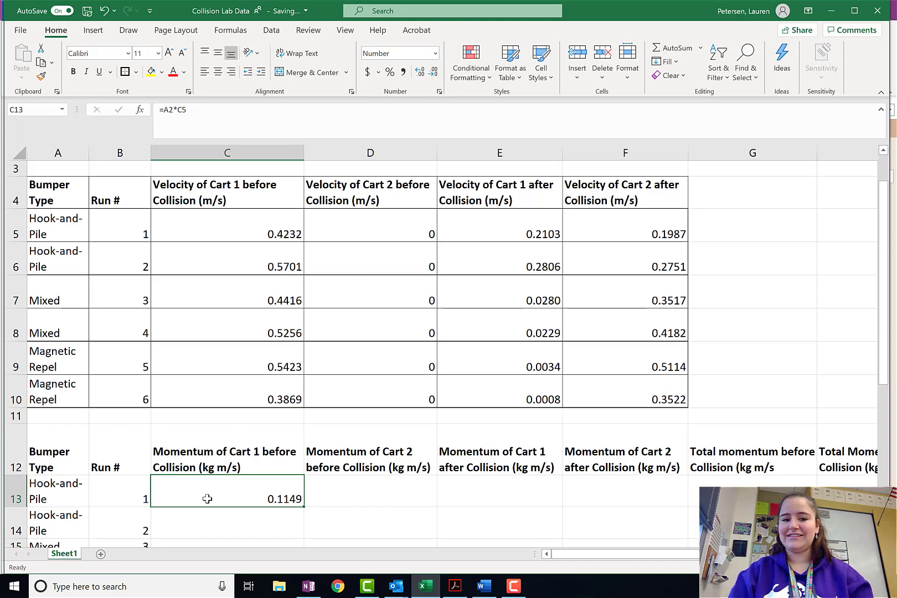
scroll(207, 499, "down", 3)
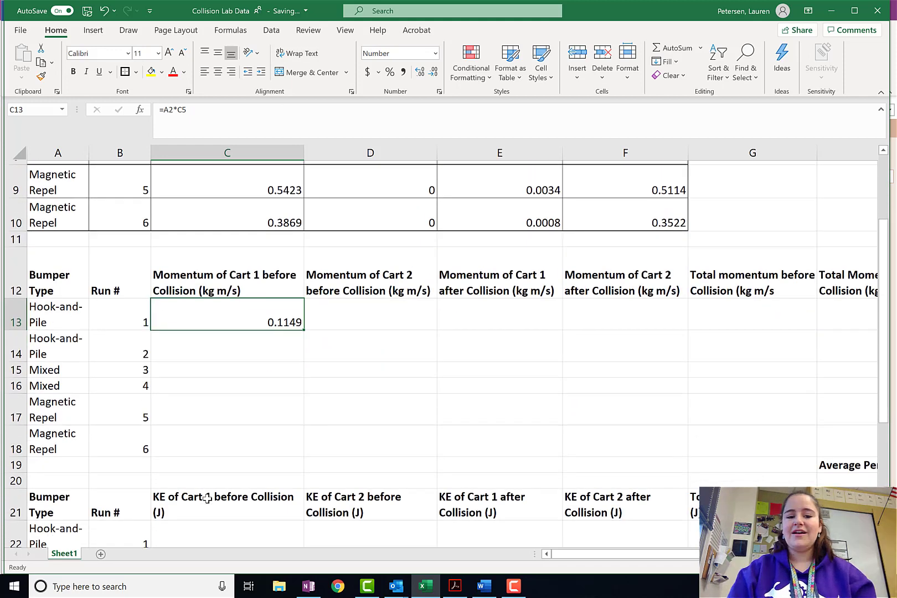
- Fill the C13 formula down to C18 and inspect the resulting C14 formula
left_click_drag(304, 327, 293, 451)
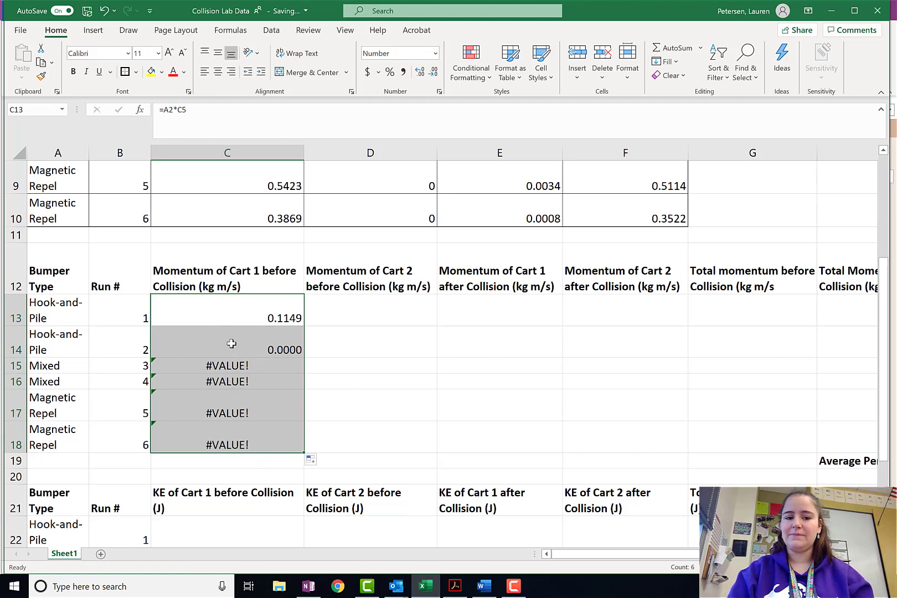
left_click(232, 344)
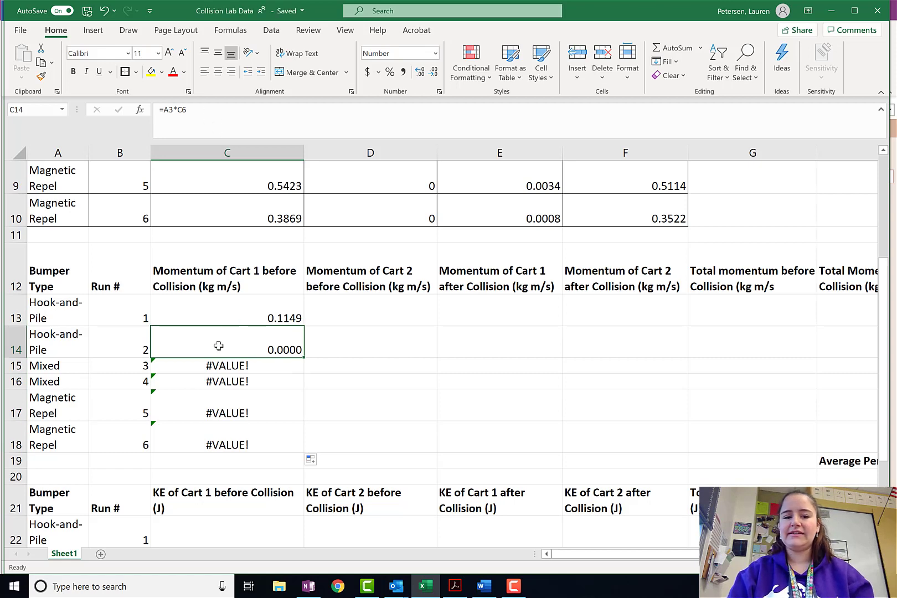
double_click(219, 346)
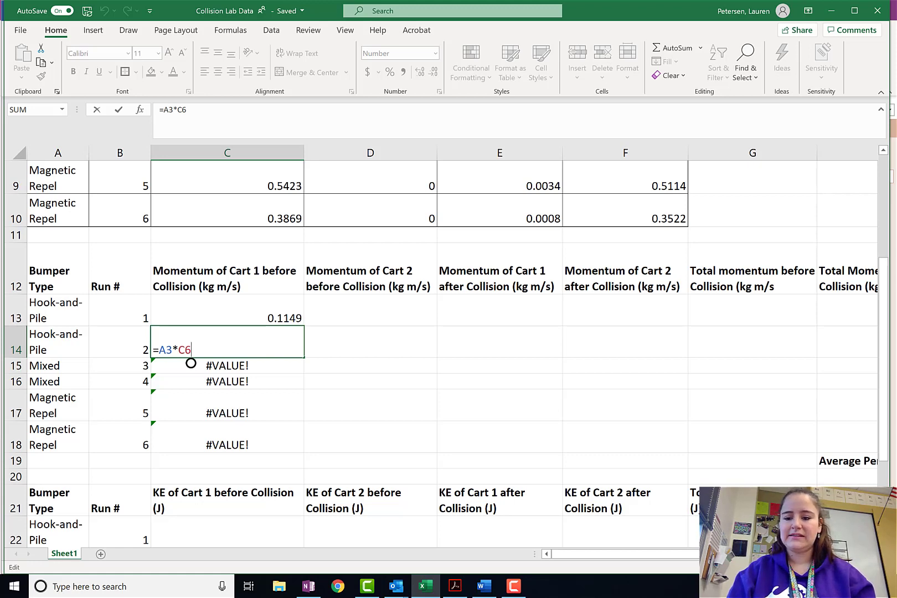
left_click(378, 345)
scroll(375, 384, "down", 4, "ctrl")
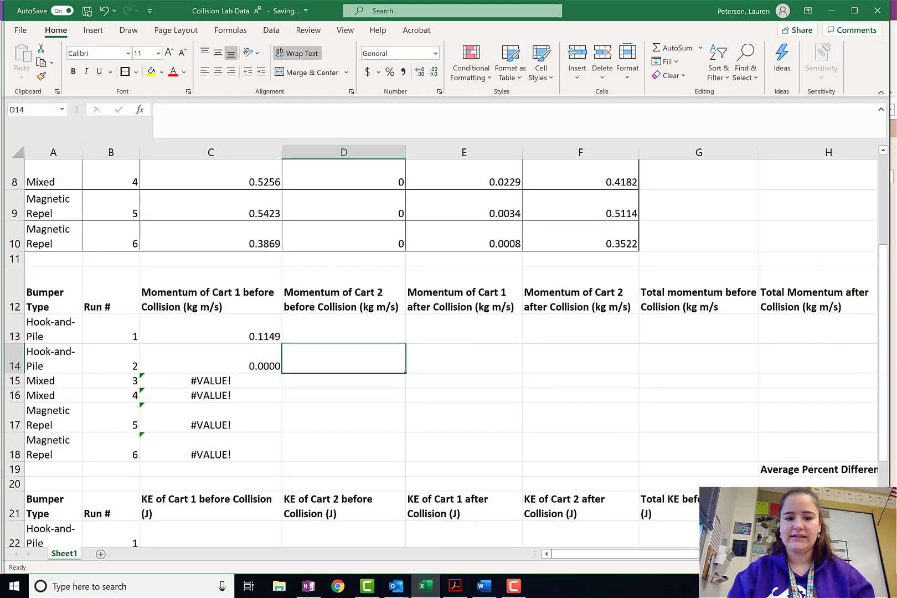
scroll(375, 384, "up", 2)
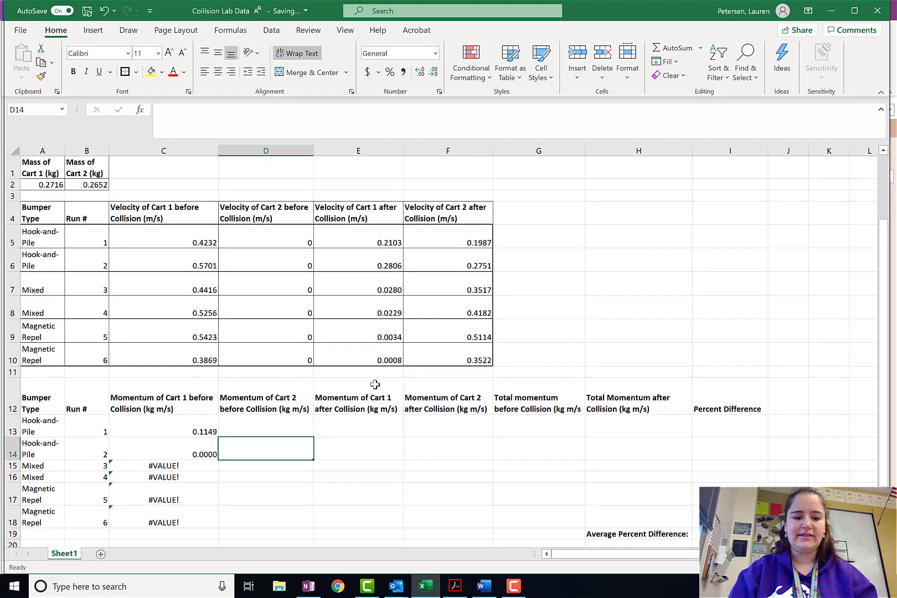
- Replace the A3 reference in C14's formula with Cart 1's mass 0.2716
double_click(172, 448)
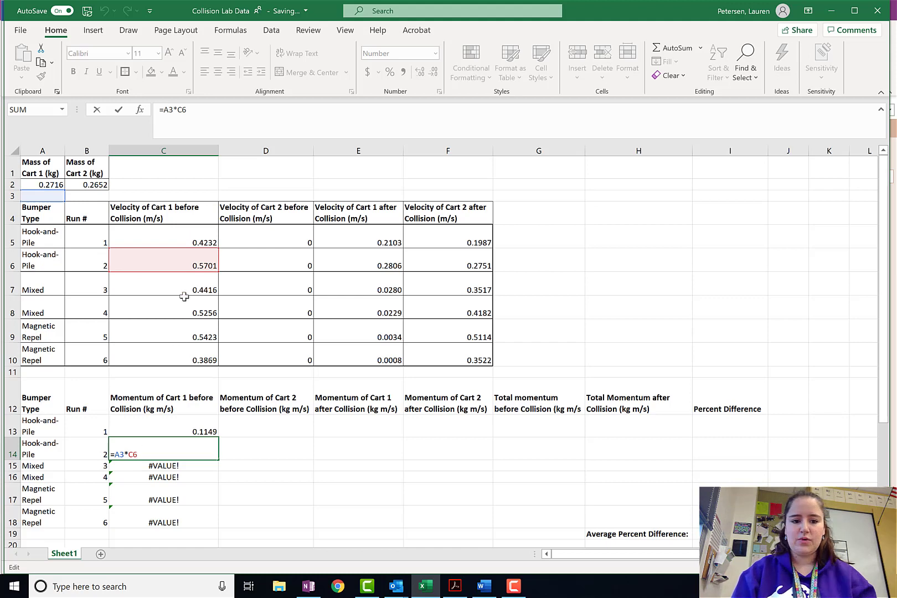
left_click(125, 455)
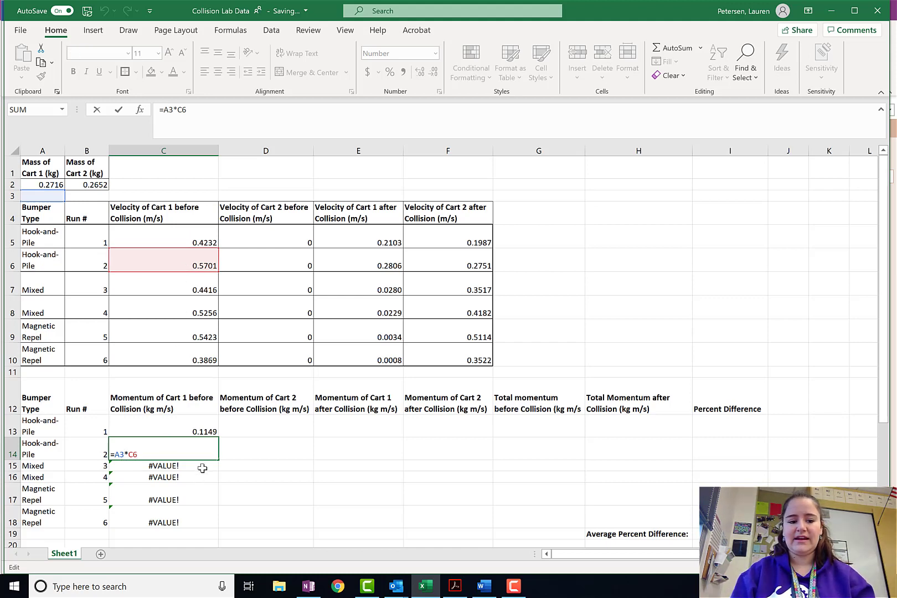
key("BackSpace")
key("BackSpace")
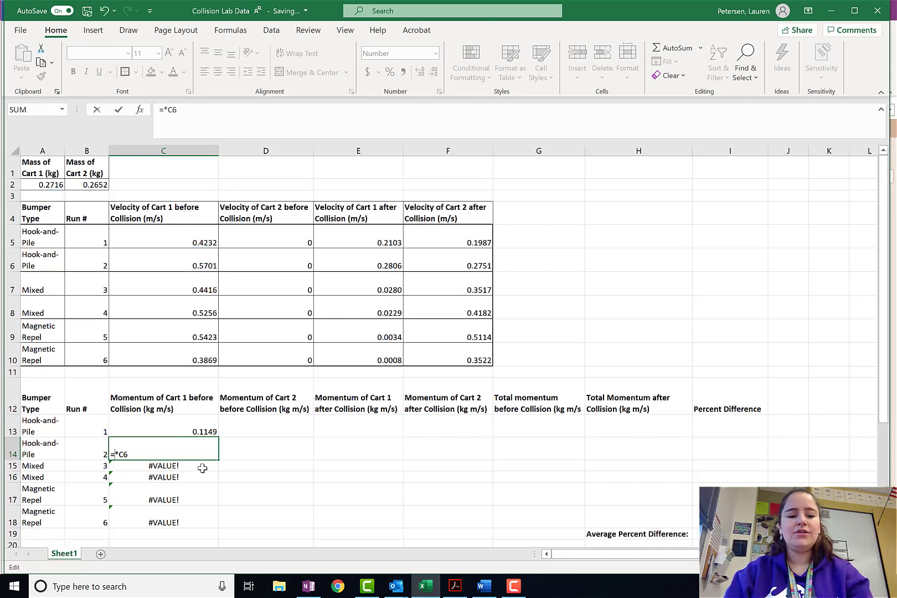
type("0.271")
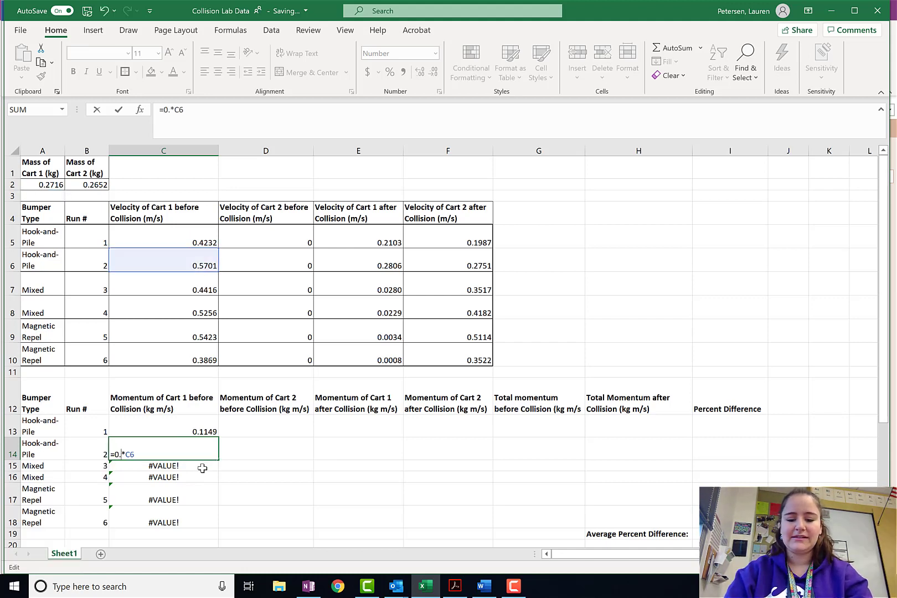
type("6")
key("Return")
- Fill the corrected C14 formula down to C18, then reopen C13's formula
left_click(176, 425)
left_click(176, 456)
left_click_drag(220, 461, 215, 526)
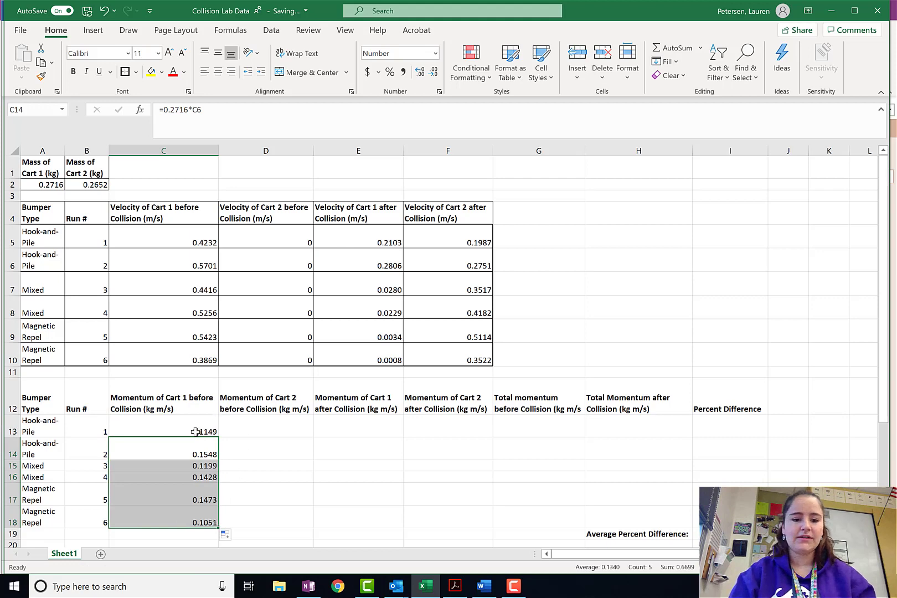
left_click(183, 446)
left_click(172, 430)
double_click(172, 432)
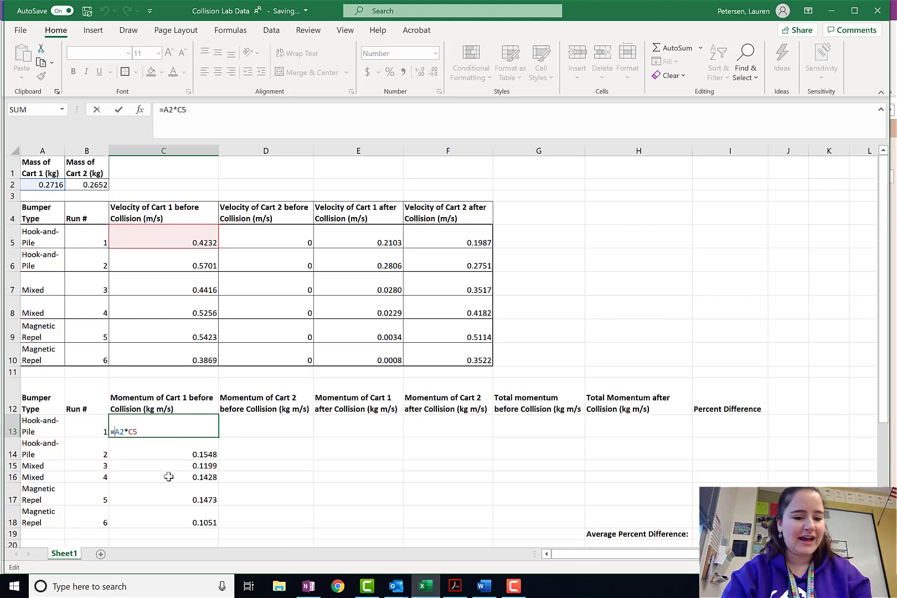
- Change C13's formula to =$A$2*C5 so the mass reference is absolute, and verify it
left_click(121, 432)
type("$")
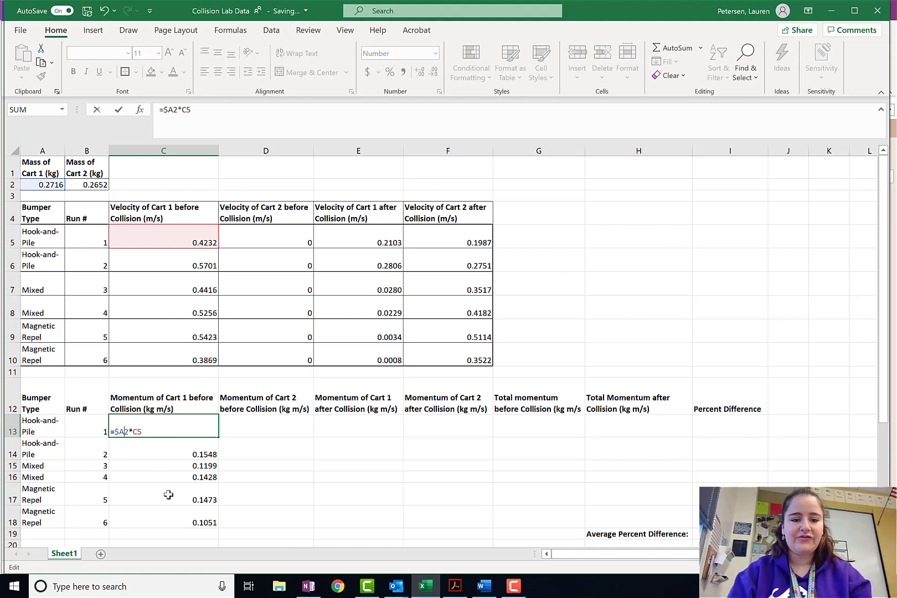
key("Right")
type("$")
left_click(480, 443)
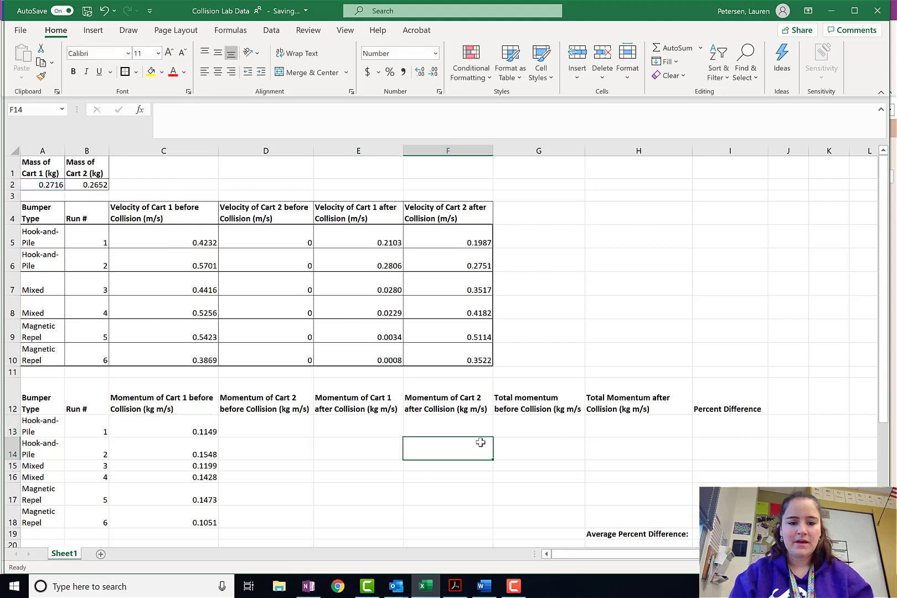
scroll(480, 443, "up", 1)
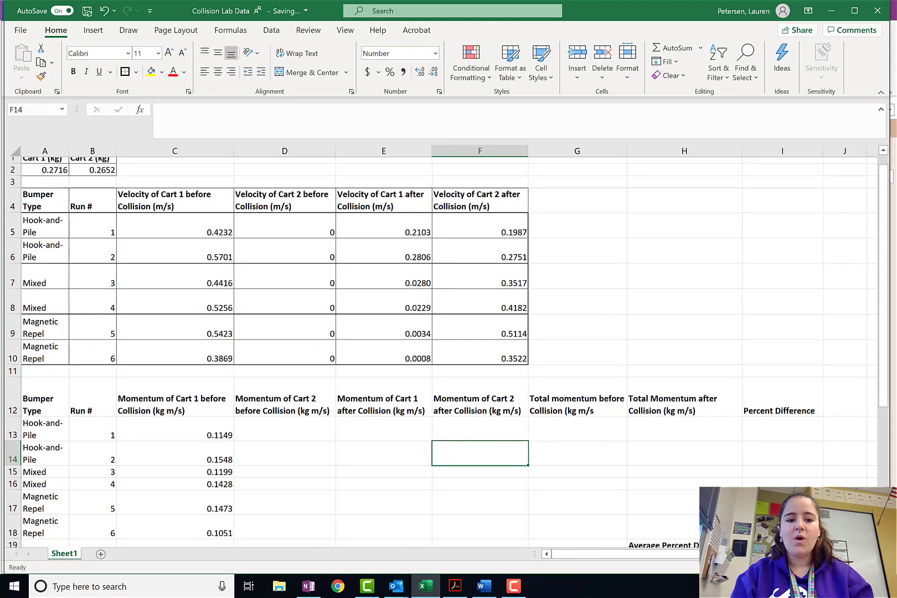
scroll(470, 473, "up", 2)
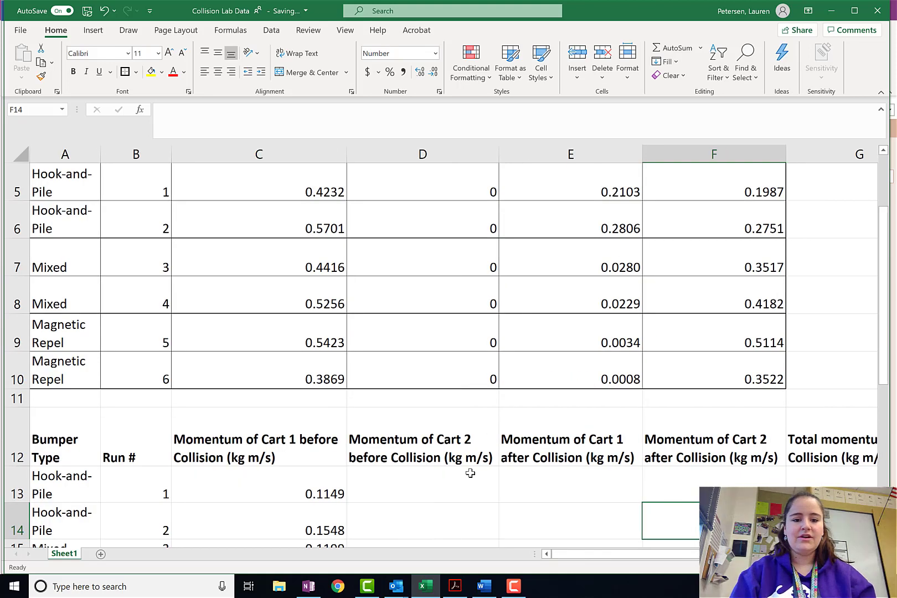
left_click(270, 490)
double_click(271, 490)
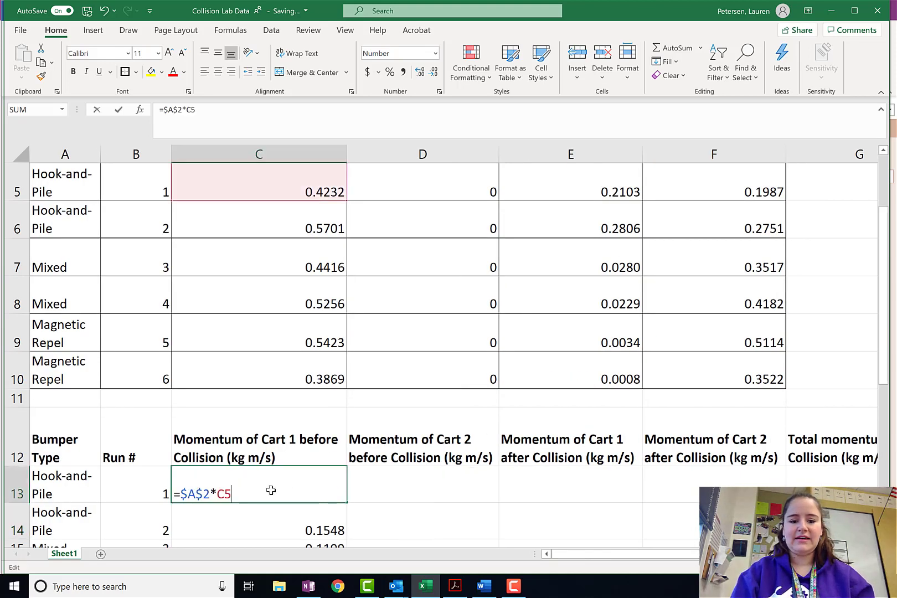
scroll(266, 466, "down", 1)
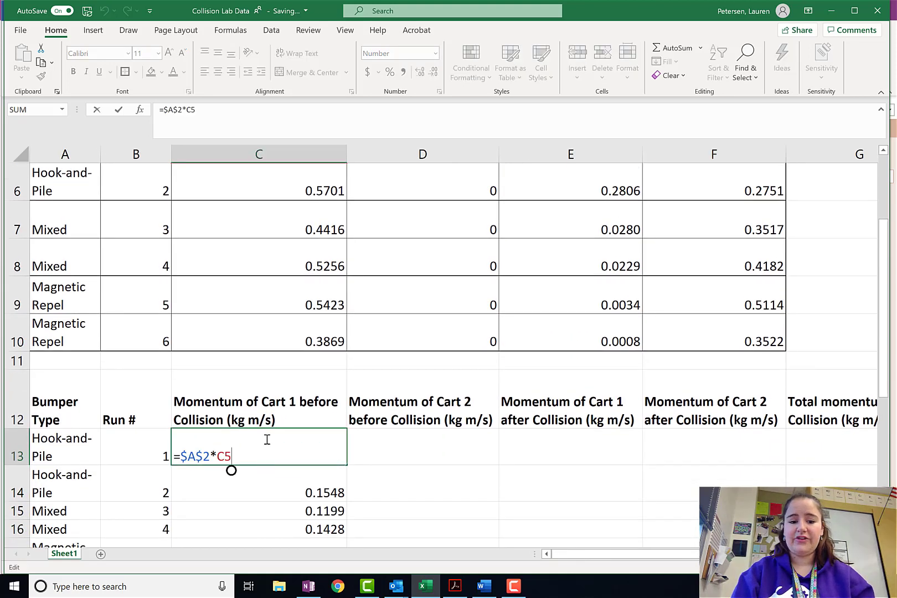
left_click(508, 463)
- Fill C13's formula down through C18 and verify C15's references
scroll(275, 403, "down", 2)
left_click(274, 403)
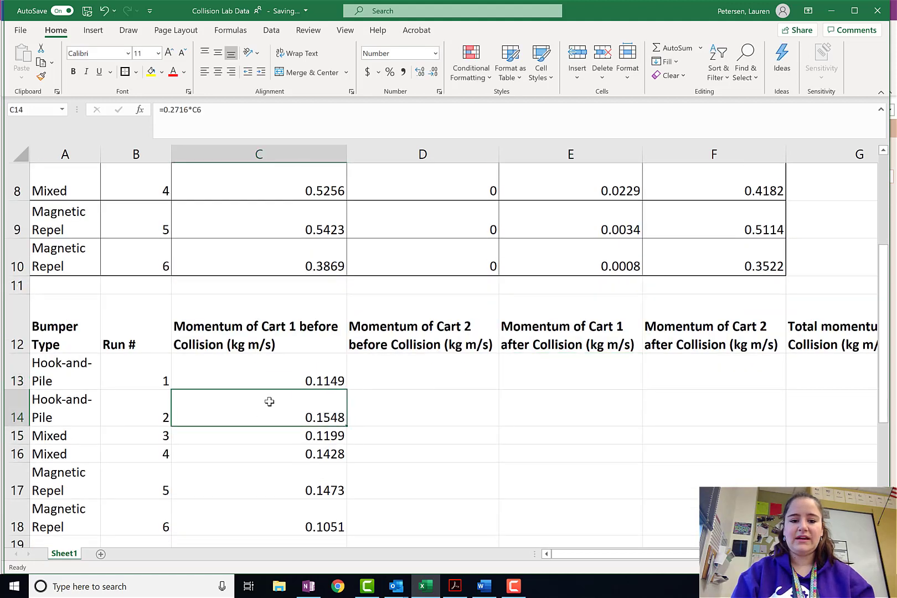
left_click(258, 371)
left_click_drag(347, 390, 341, 529)
left_click(415, 455)
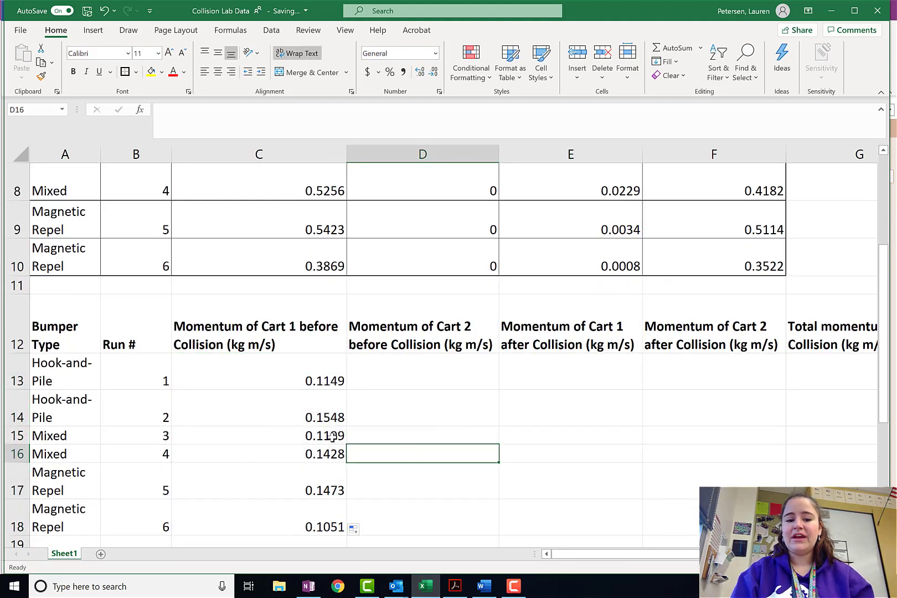
left_click(294, 437)
double_click(287, 440)
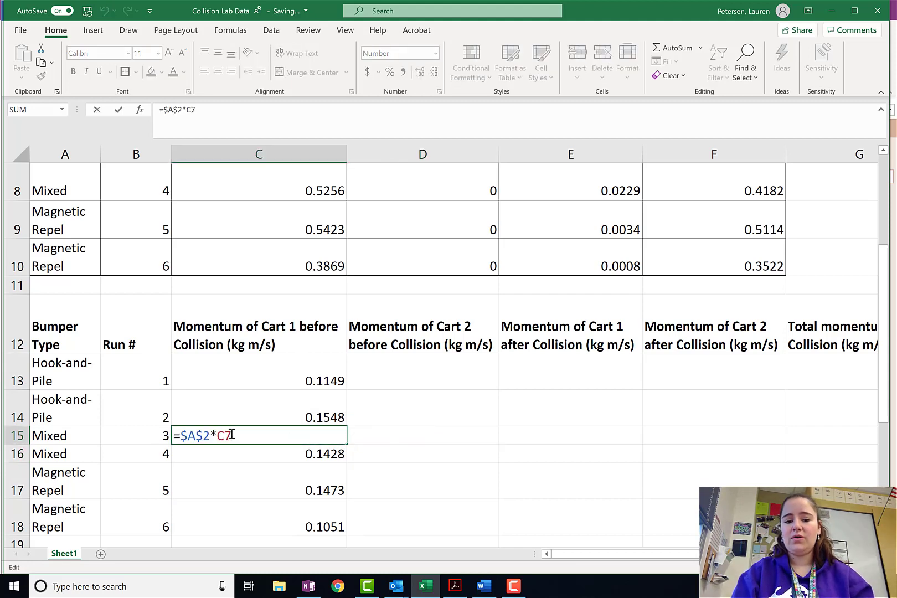
left_click(392, 438)
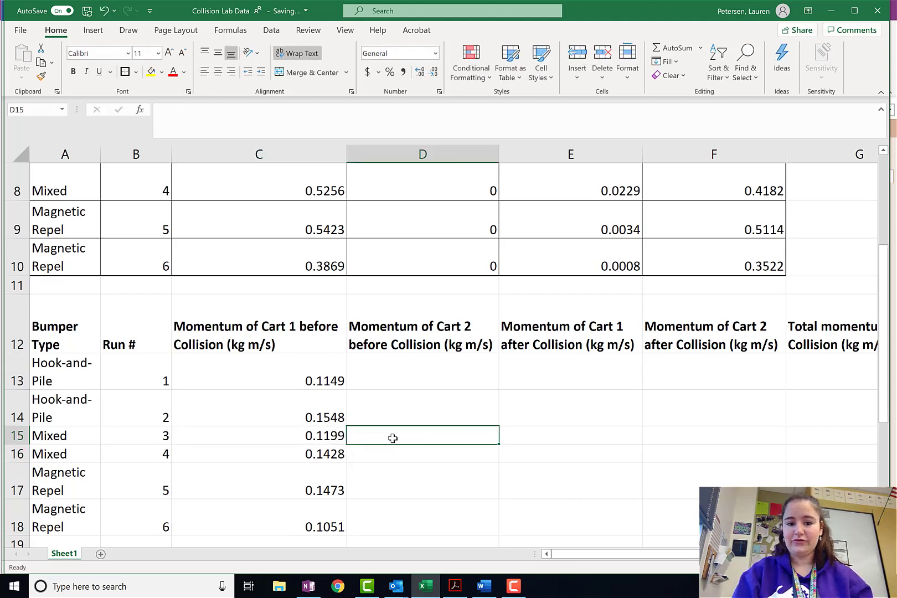
- Adjust the decimal places on C13:C18, ending with four-decimal momentum values
left_click_drag(254, 374, 258, 527)
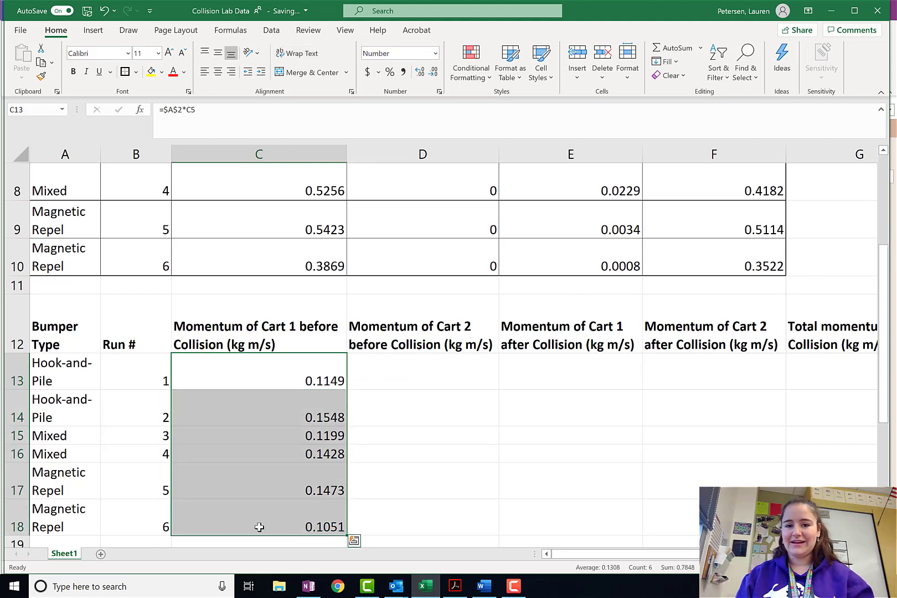
left_click(419, 74)
left_click(419, 74)
left_click(419, 76)
left_click(419, 76)
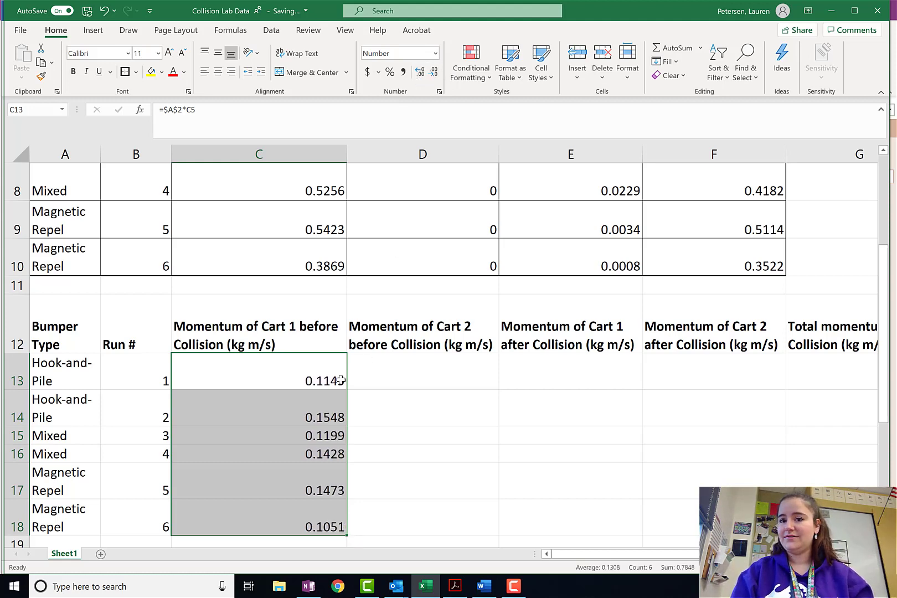
scroll(340, 380, "up", 1)
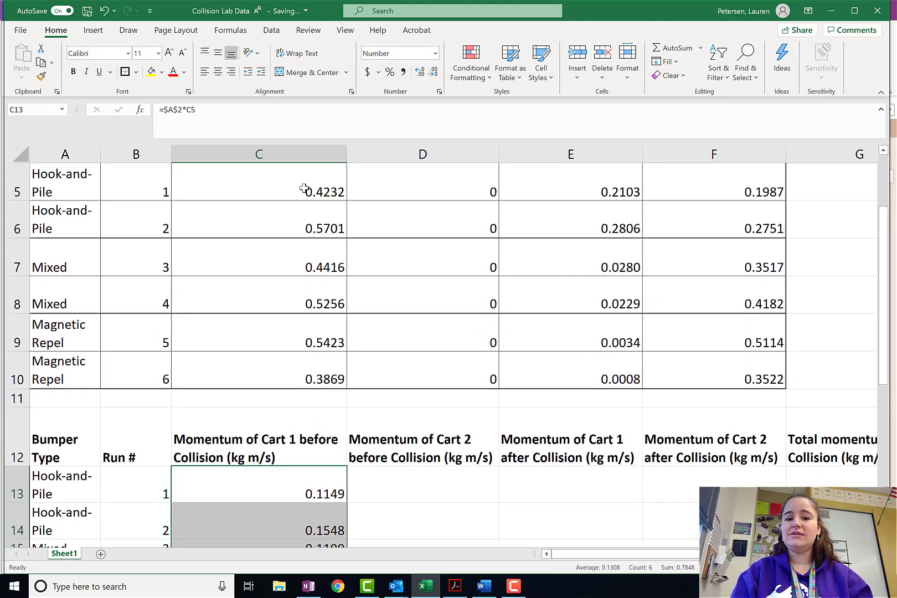
scroll(279, 286, "up", 1)
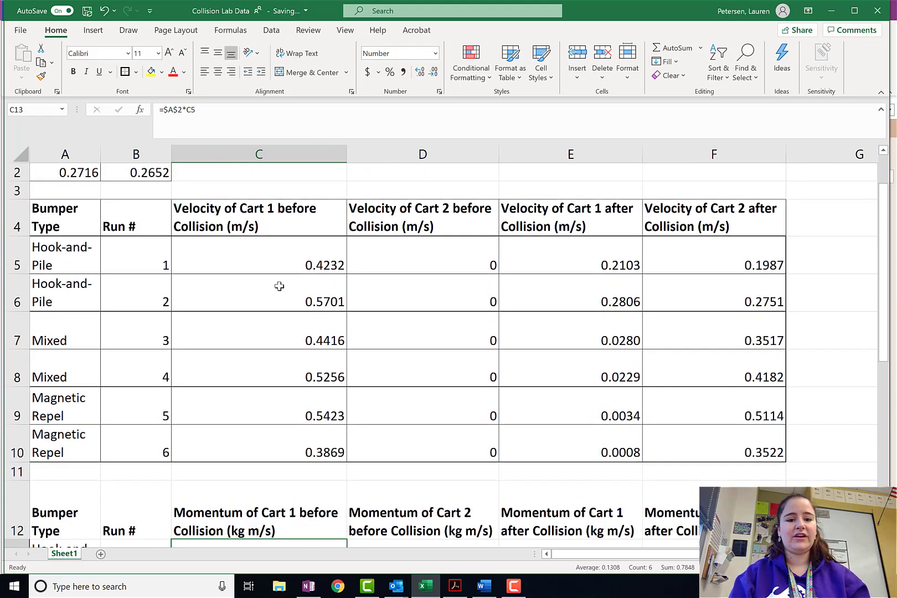
scroll(296, 390, "down", 3)
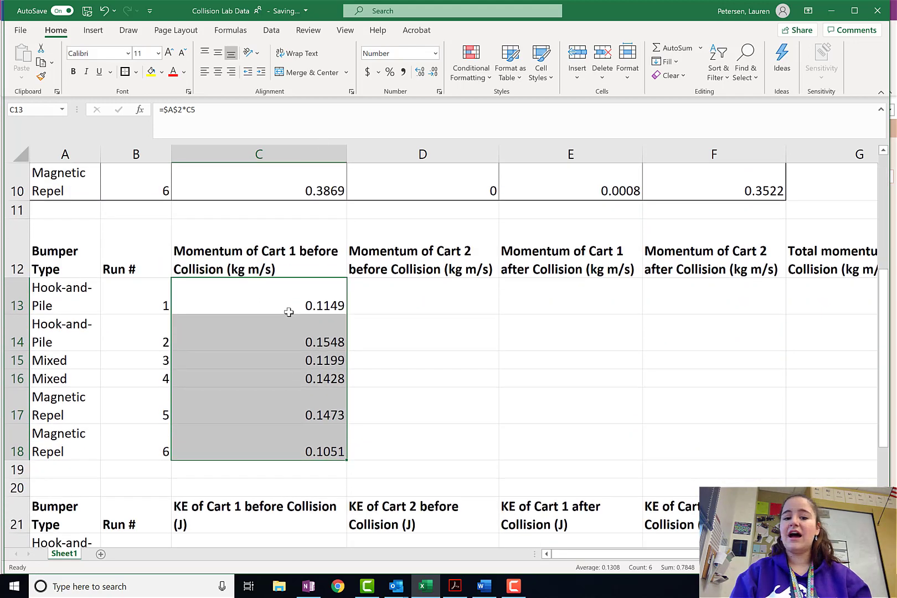
- Enter 0 in the Cart 2 before-collision momentum cells down column D
scroll(267, 317, "up", 3)
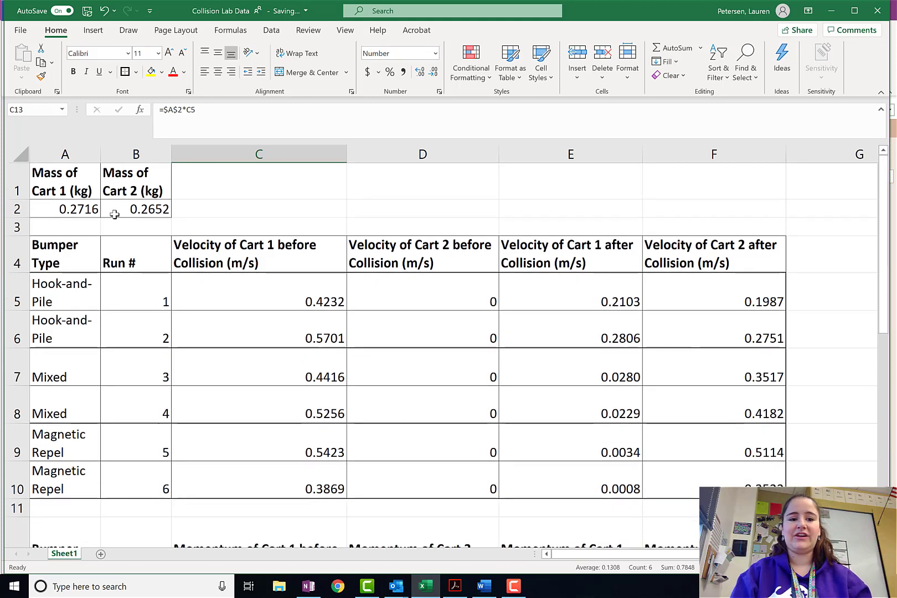
scroll(368, 347, "down", 2)
left_click(420, 456)
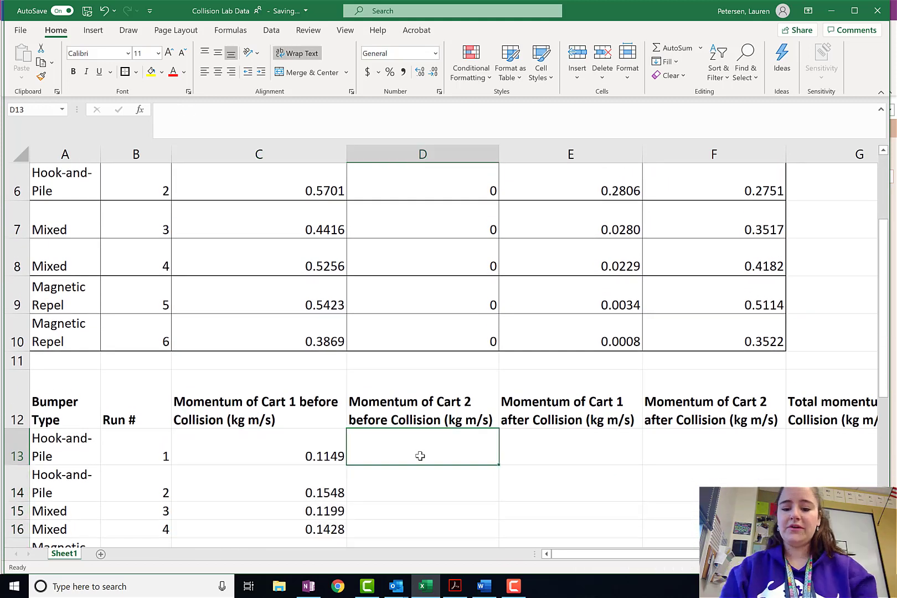
left_click(469, 337)
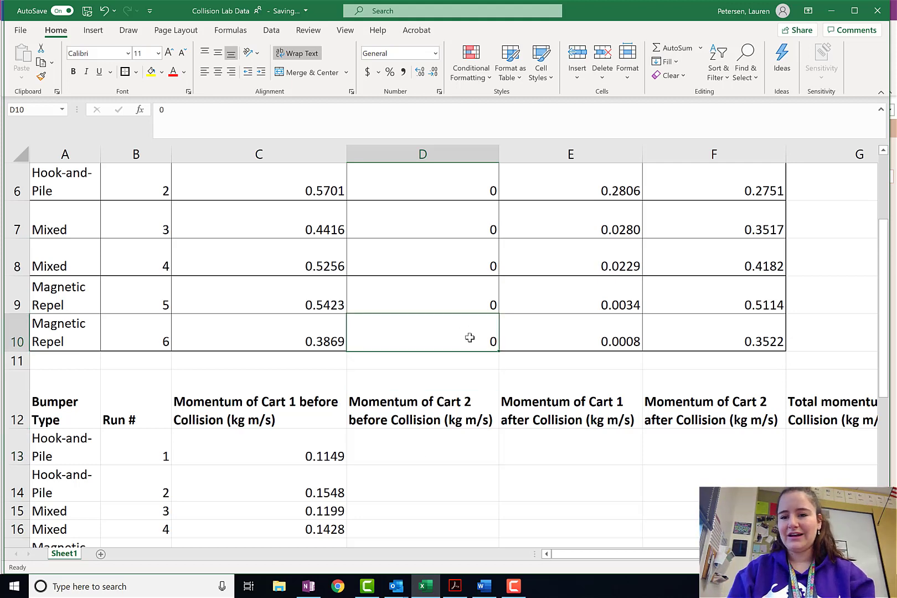
left_click(410, 452)
type("0")
key("Return")
type("0")
key("Return")
type("0")
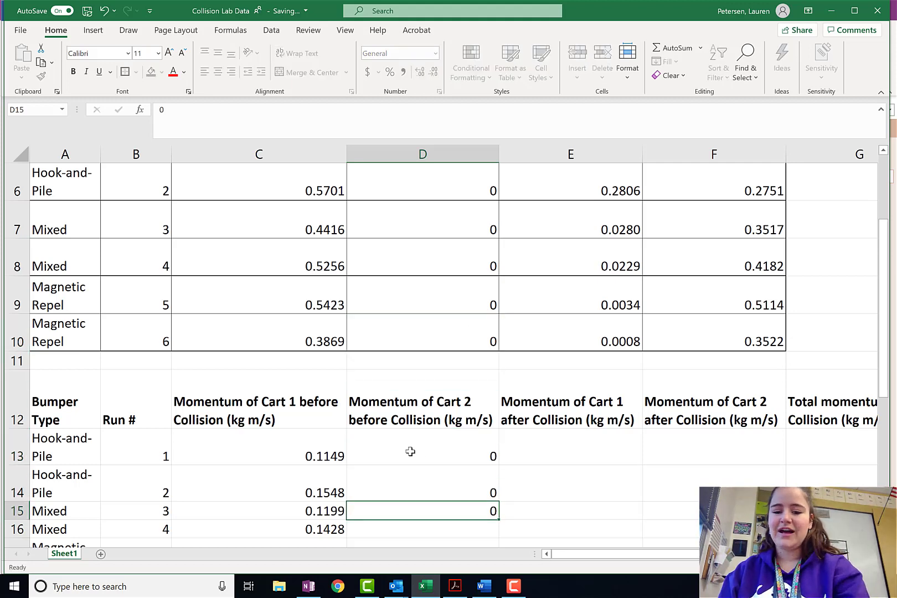
key("Return")
type("0")
key("Return")
type("0")
key("Return")
type("0")
key("Return")
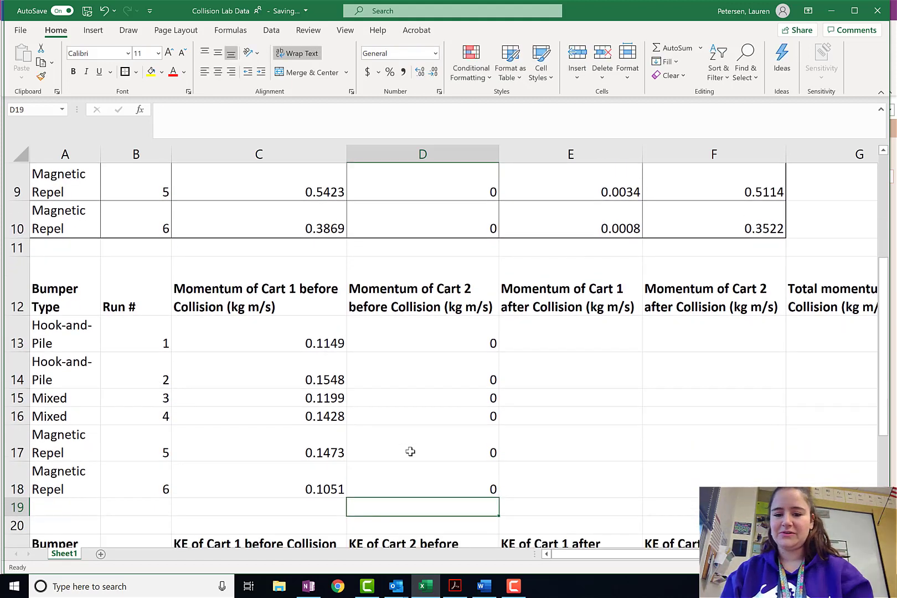
- Enter =$A$2*E5 in E13 for run 1's Cart 1 after-collision momentum
left_click(577, 328)
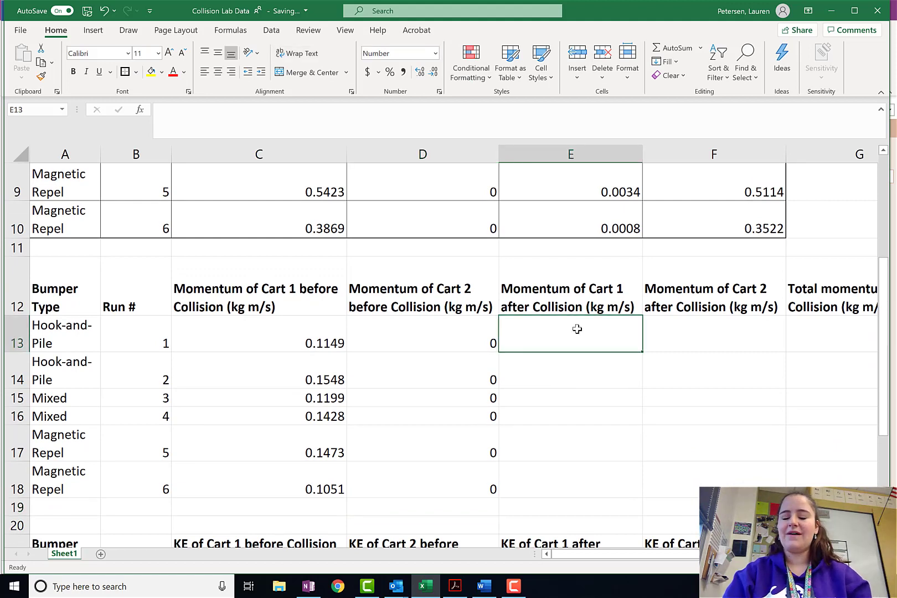
type("=")
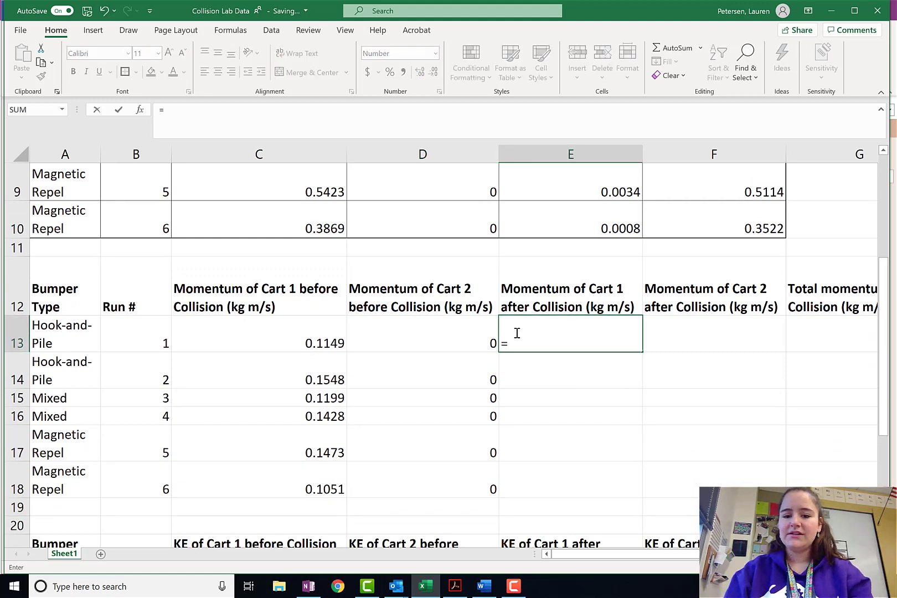
scroll(128, 322, "up", 2)
scroll(128, 322, "up", 3)
left_click(60, 208)
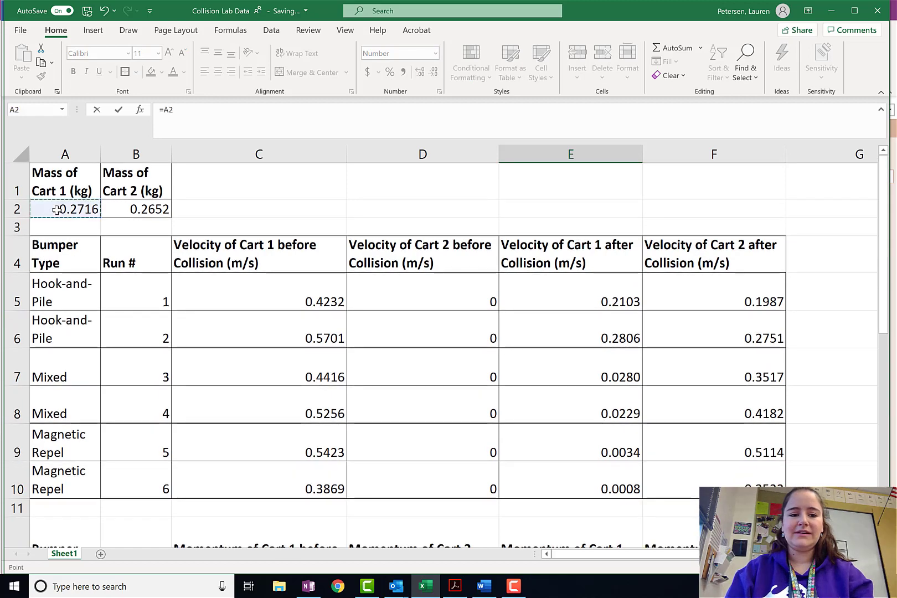
scroll(525, 304, "down", 3)
scroll(525, 304, "down", 2)
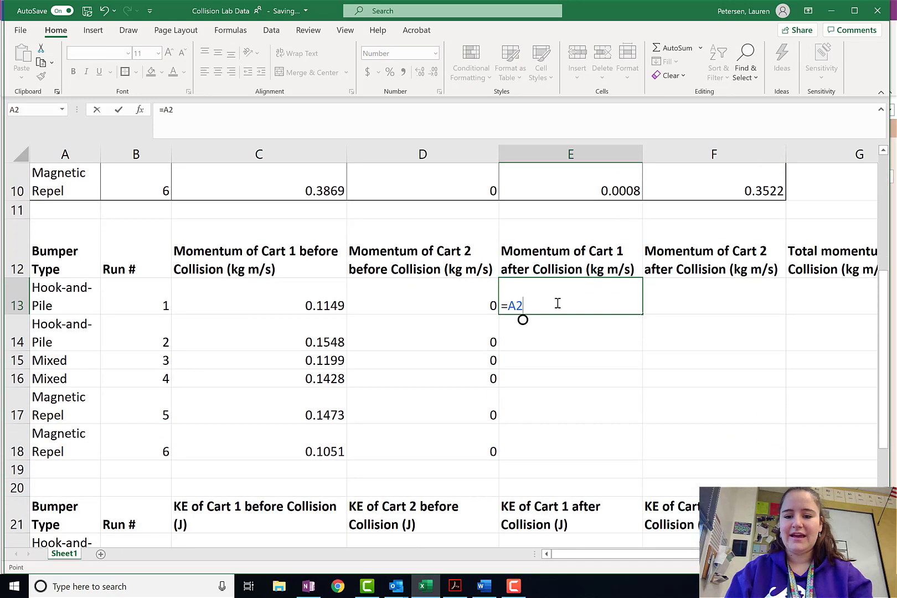
scroll(555, 303, "up", 3)
scroll(555, 303, "down", 1)
left_click(511, 493)
type("$A")
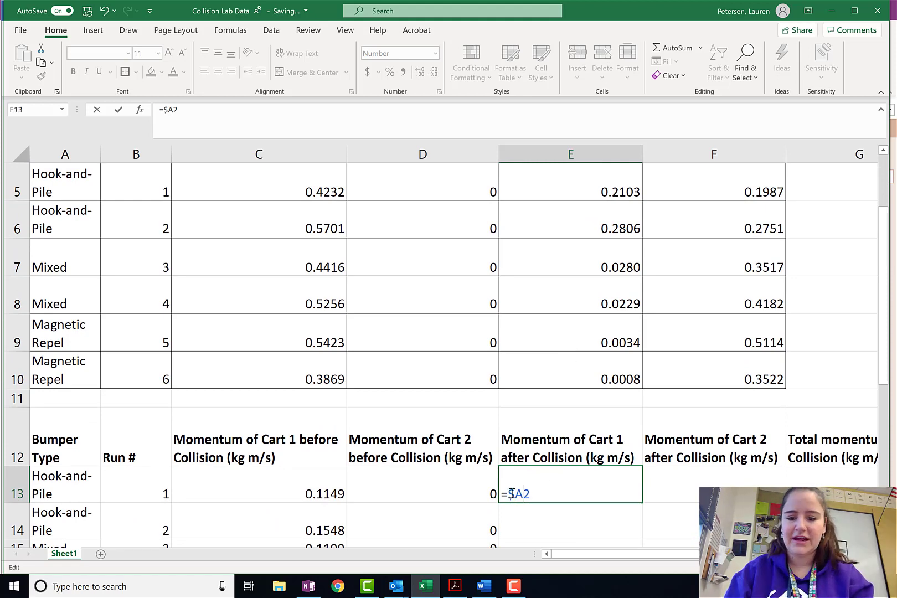
type("$2")
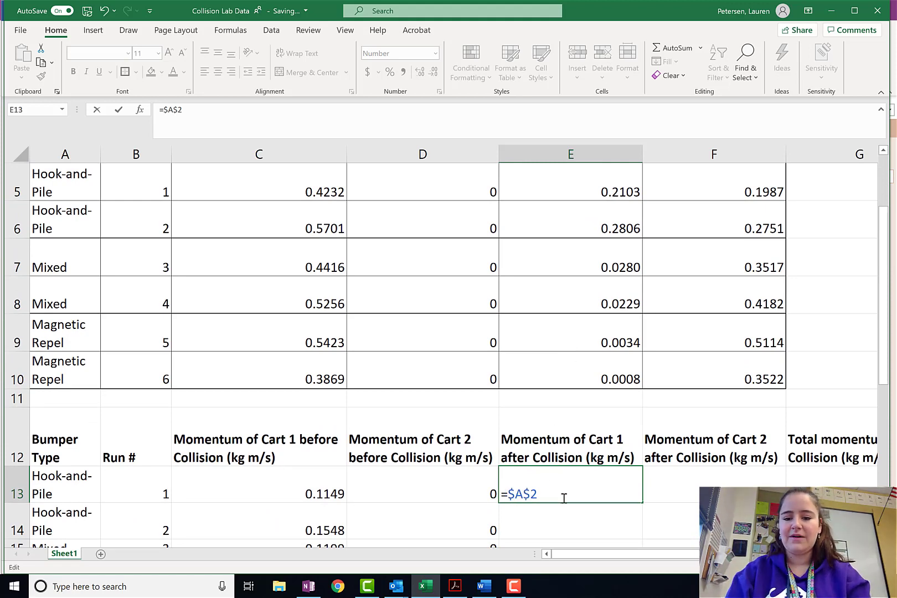
type("*")
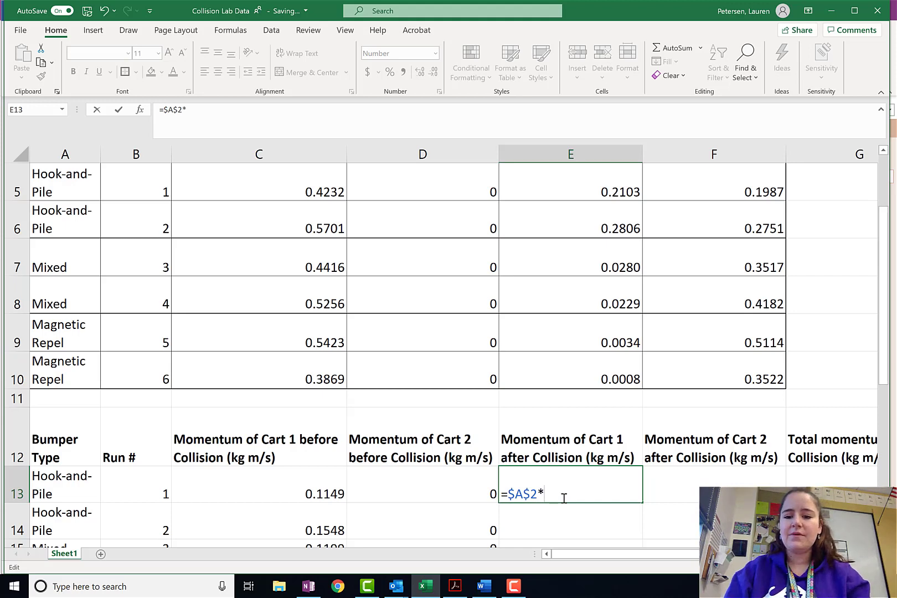
scroll(537, 322, "up", 2)
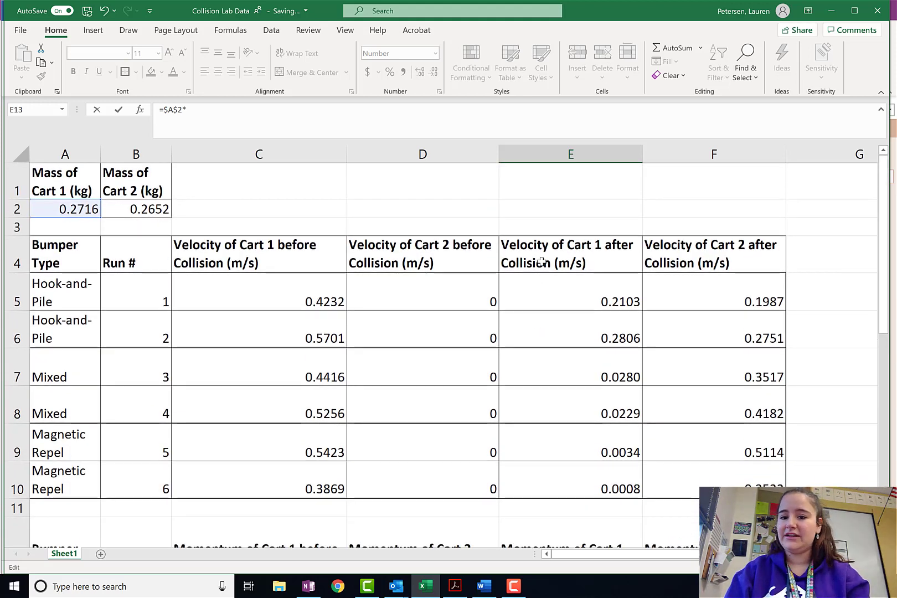
left_click(560, 298)
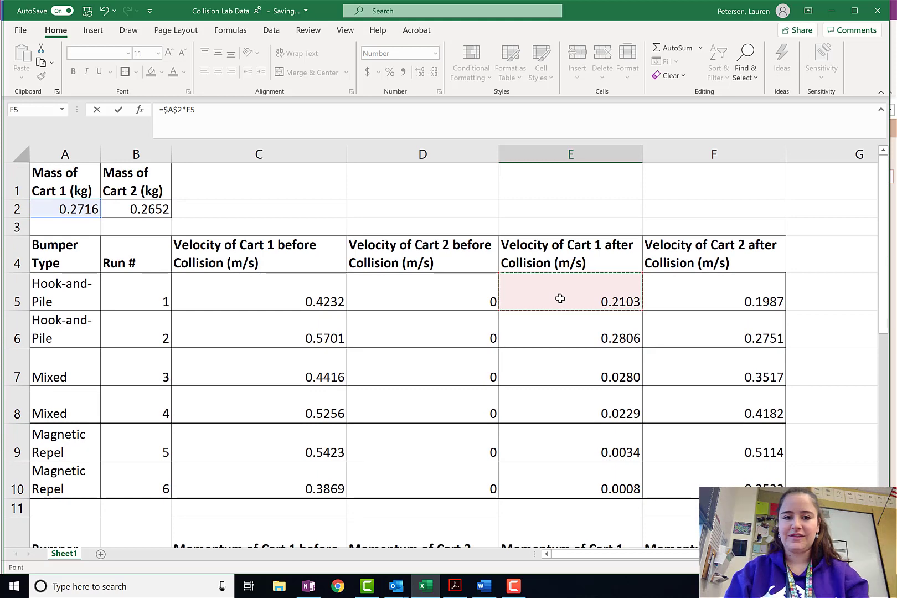
key("Return")
- Fill E13's formula down to E18, giving 0.05712 through 0.00022
scroll(560, 299, "down", 5)
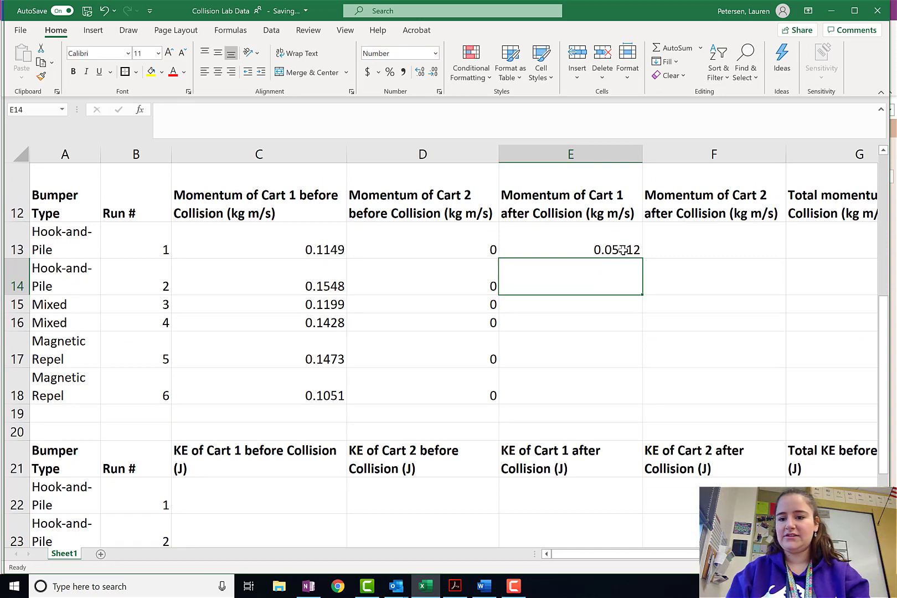
left_click(597, 246)
left_click_drag(641, 261, 634, 402)
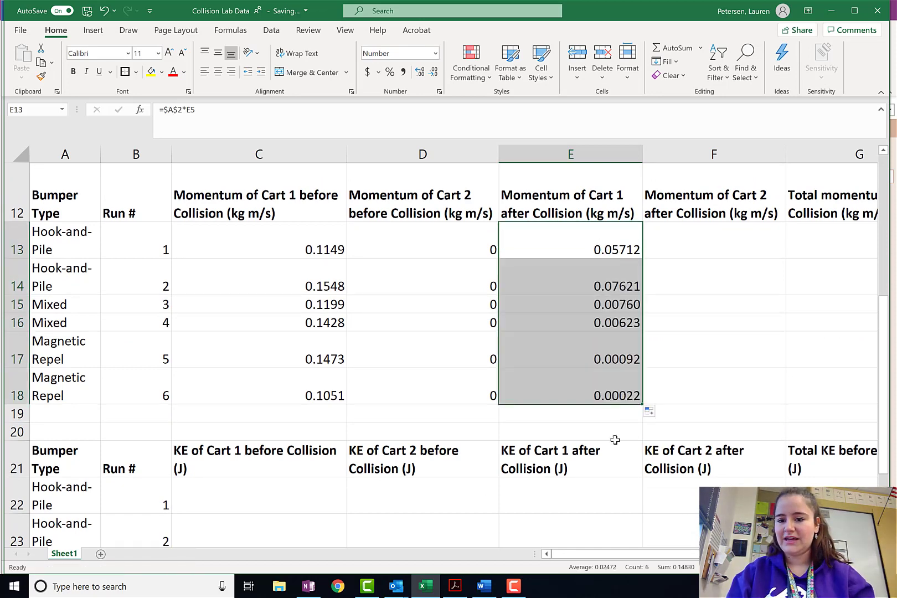
- Review the copied Cart 1 after-collision momentum formulas, including runs 5 and 6
left_click(681, 365)
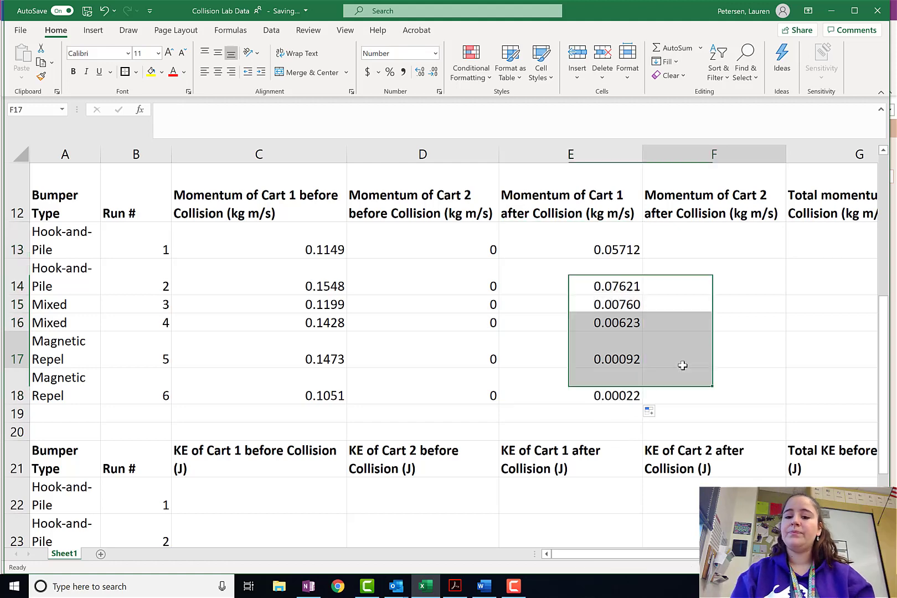
left_click(615, 351)
left_click(615, 380)
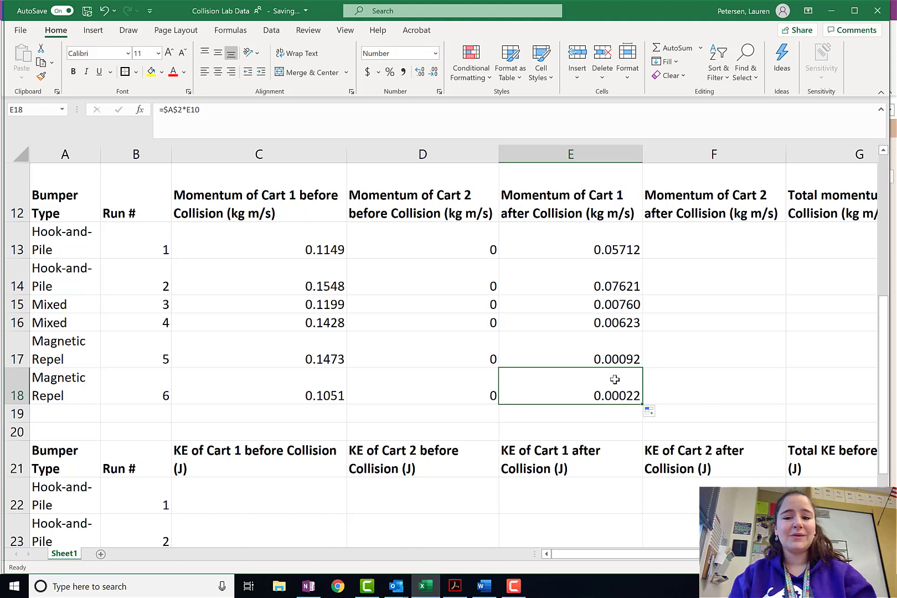
left_click(71, 356)
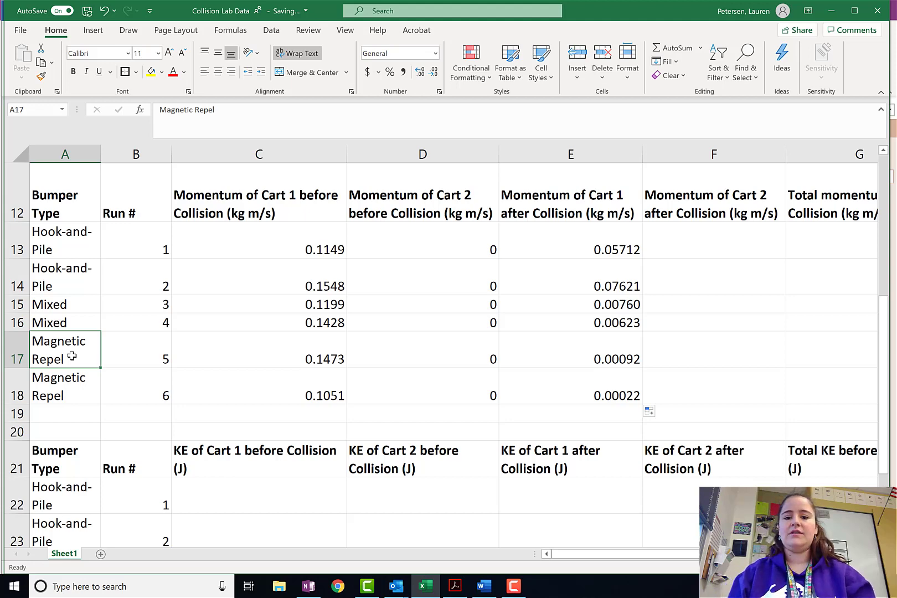
left_click(571, 343)
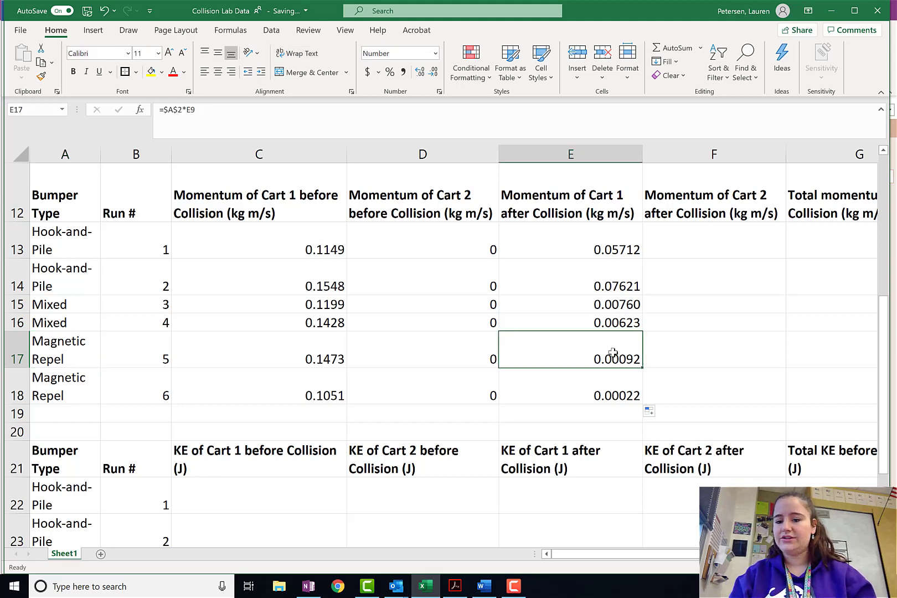
left_click_drag(542, 253, 564, 380)
left_click(709, 304)
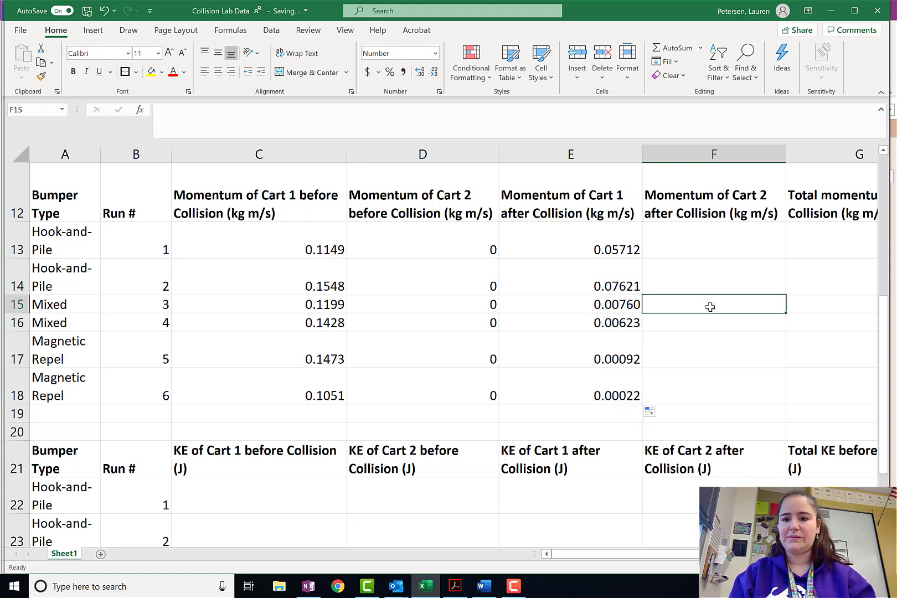
- Enter =$B$2*F5 in F13 for run 1's Cart 2 after-collision momentum
left_click(694, 249)
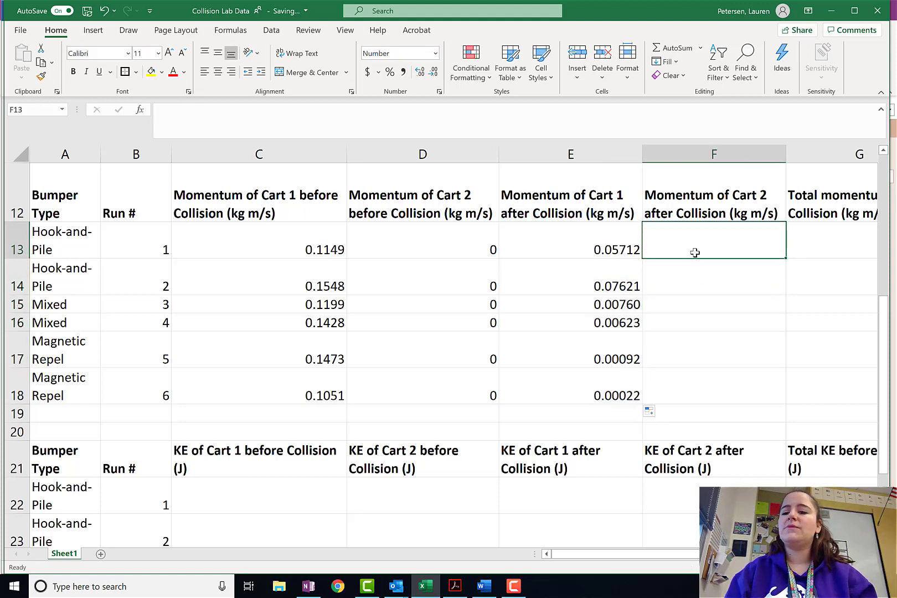
scroll(695, 252, "up", 4)
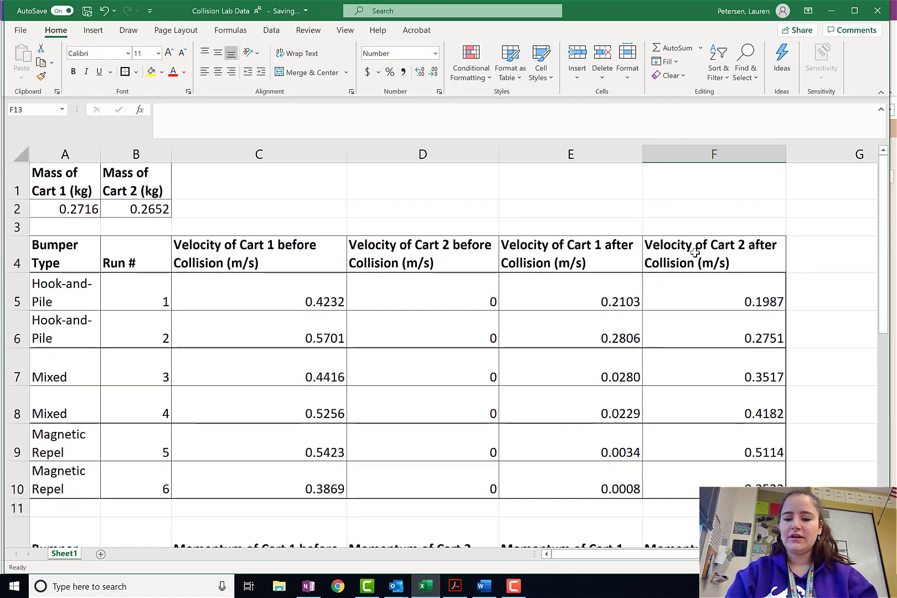
type("=$A")
scroll(418, 244, "up", 1)
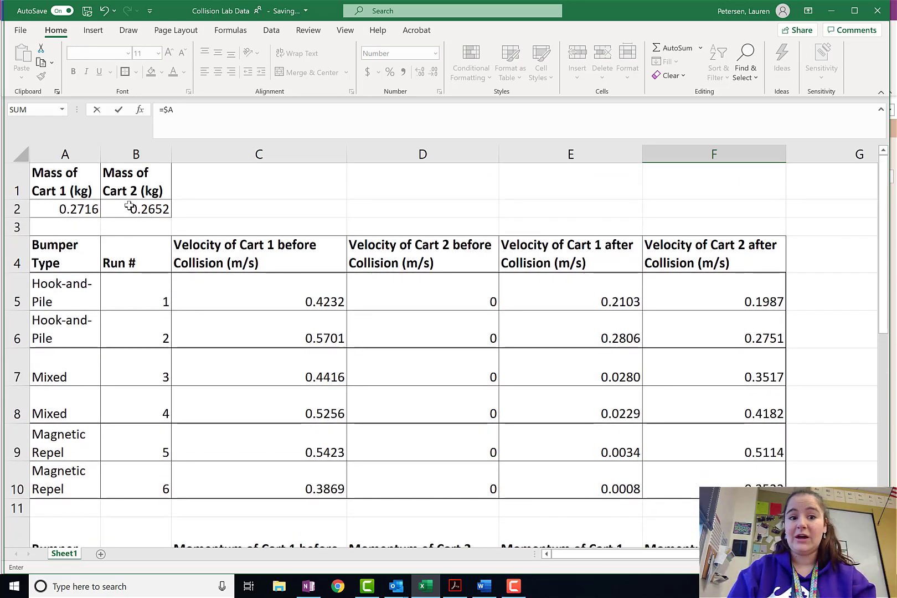
scroll(609, 354, "down", 2)
key("BackSpace")
type("B$2*")
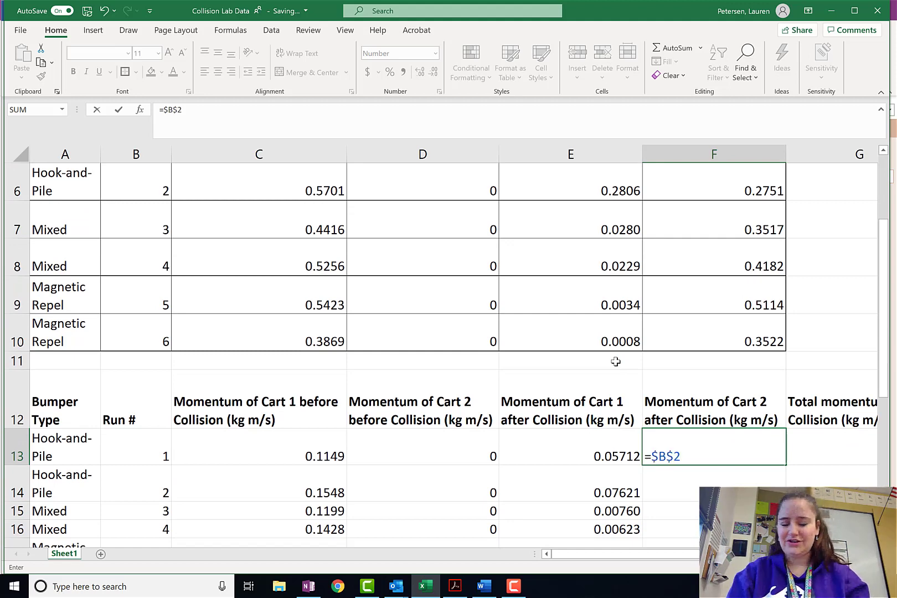
scroll(725, 280, "up", 1)
left_click(725, 280)
scroll(725, 281, "up", 2)
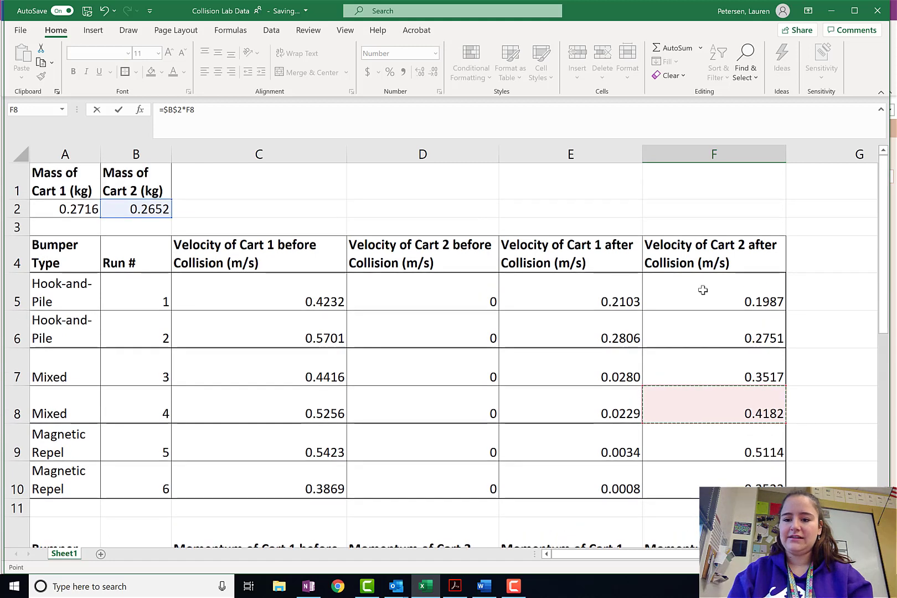
left_click(703, 289)
scroll(702, 290, "down", 3)
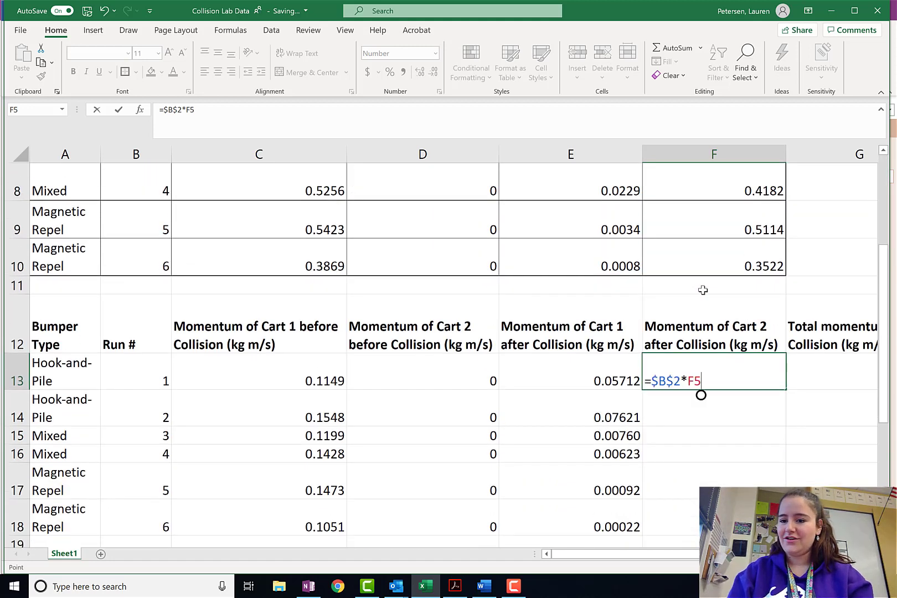
scroll(703, 289, "up", 1)
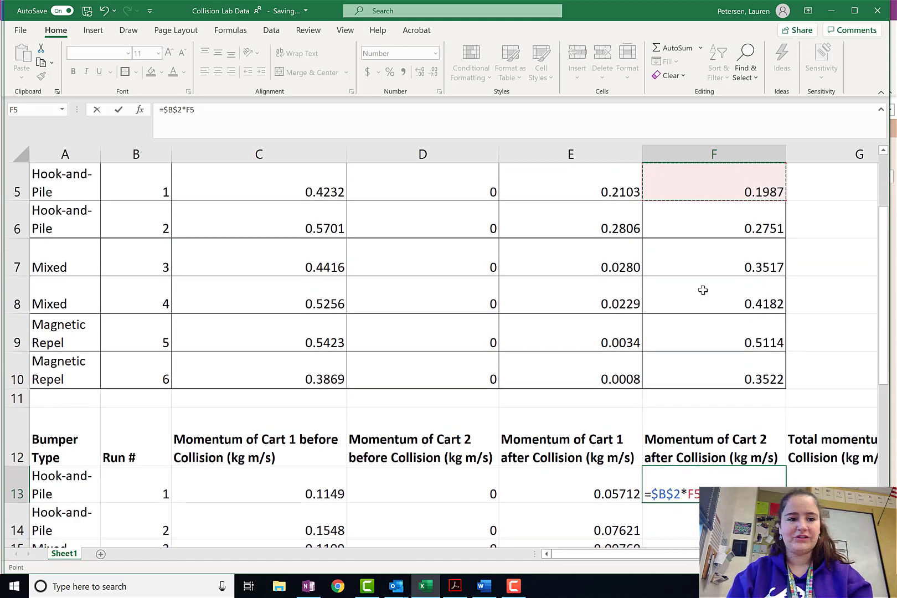
scroll(703, 290, "down", 2)
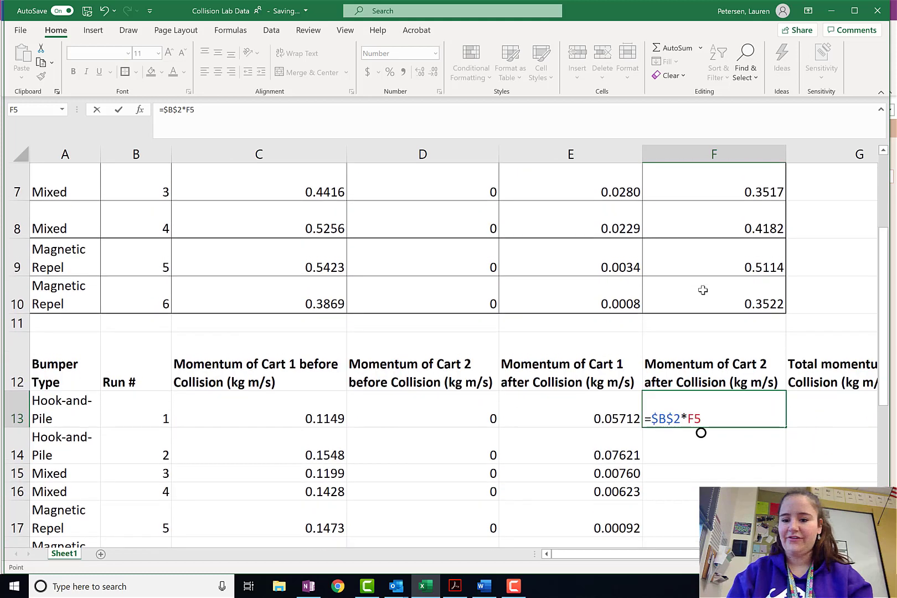
key("Return")
- Fill F13's formula down to F18, giving 0.0527 through 0.0934
scroll(675, 393, "down", 1)
left_click(711, 290)
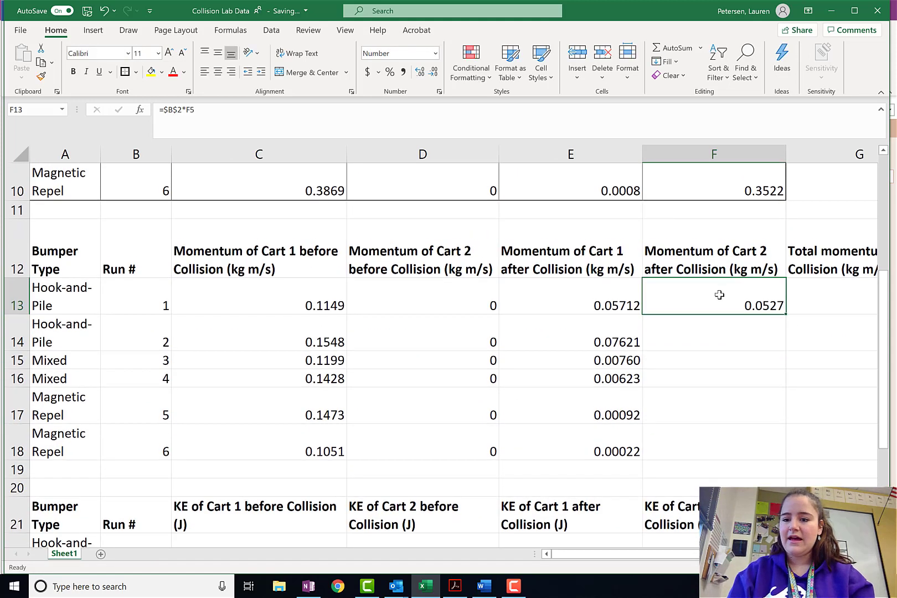
left_click_drag(784, 313, 783, 459)
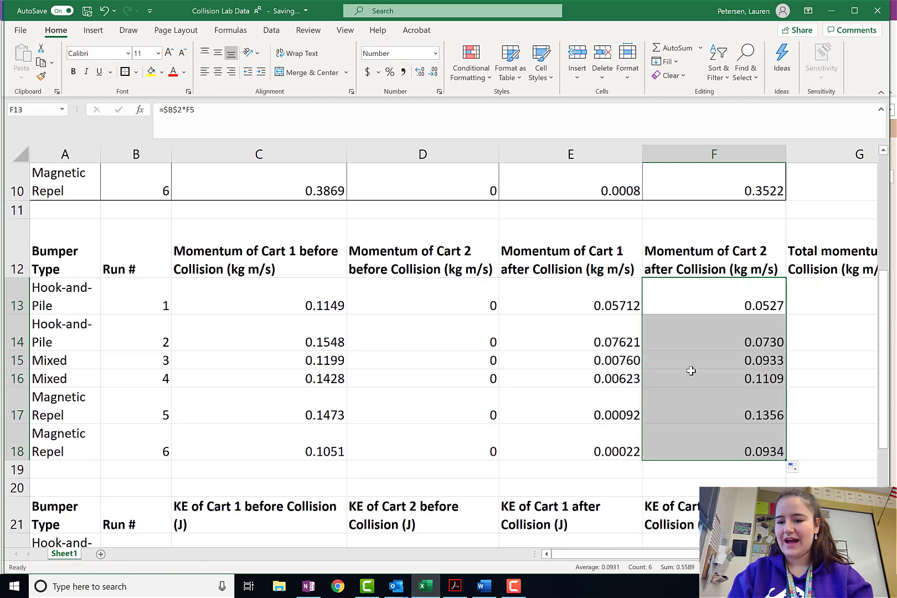
- Compare the run 1 and run 2 after-collision momentum formulas for Carts 1 and 2
left_click(825, 359)
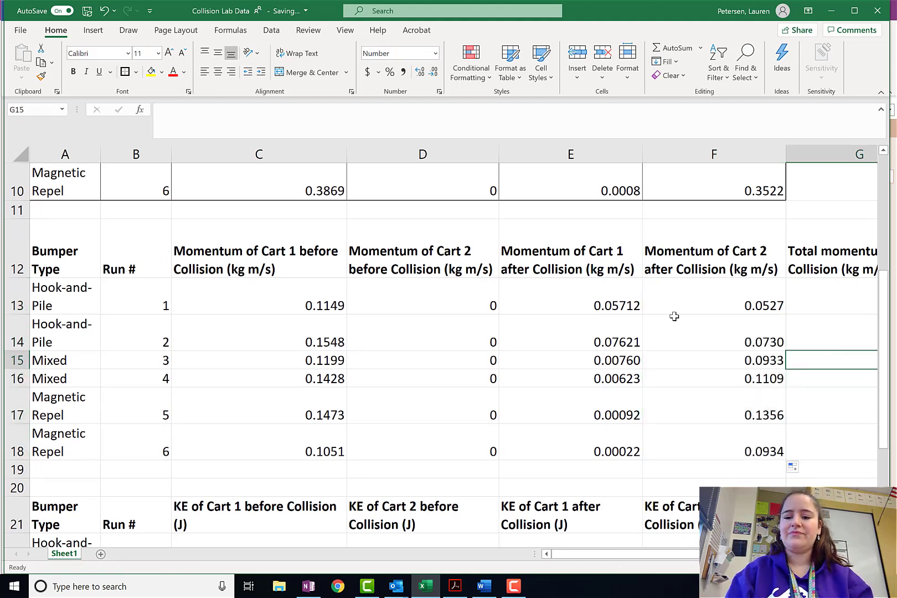
left_click(573, 299)
left_click(712, 285)
left_click(564, 298)
left_click(729, 320)
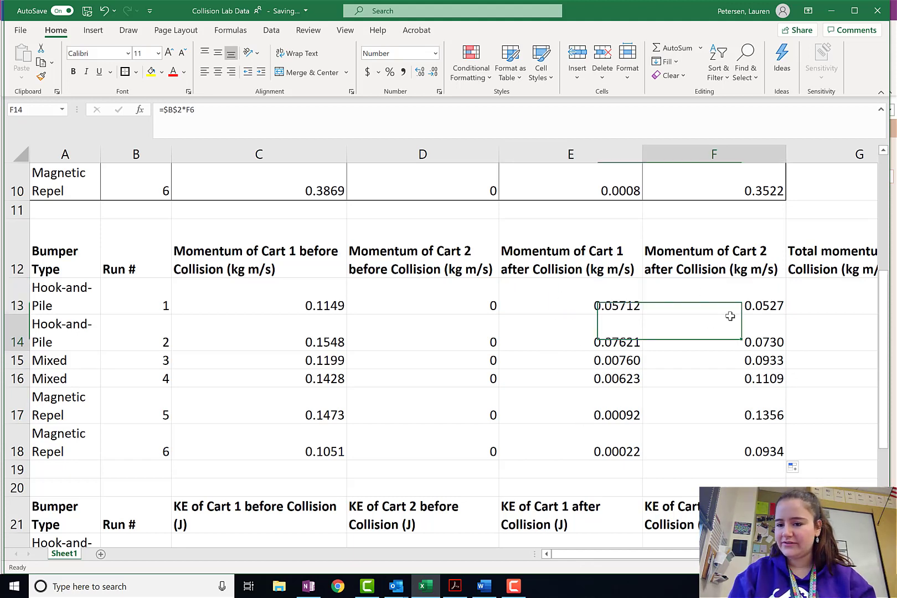
left_click(723, 292)
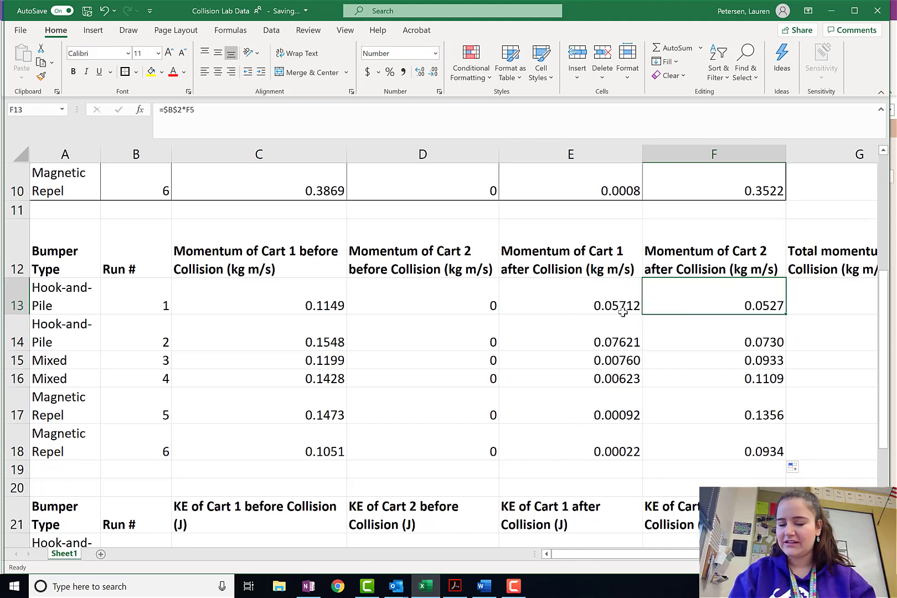
left_click(527, 291)
- Show both after-collision momentum columns at four decimals, then equalize the heights of rows 13–18
left_click_drag(528, 291, 676, 448)
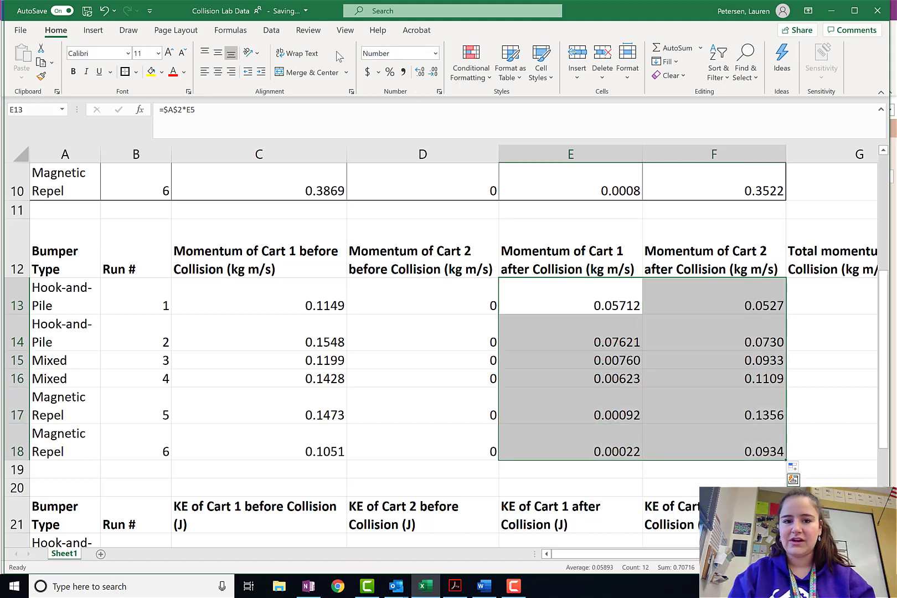
left_click(432, 78)
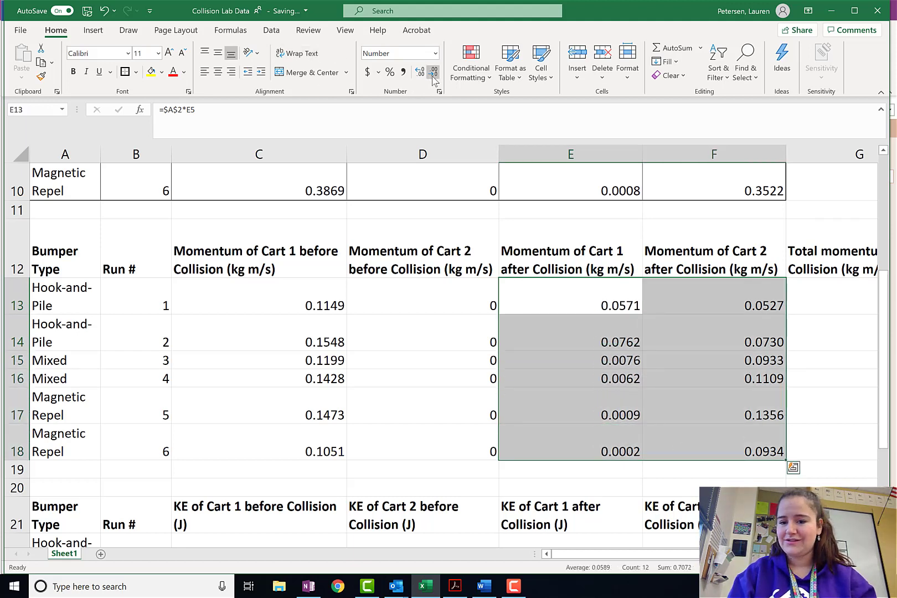
left_click(841, 338)
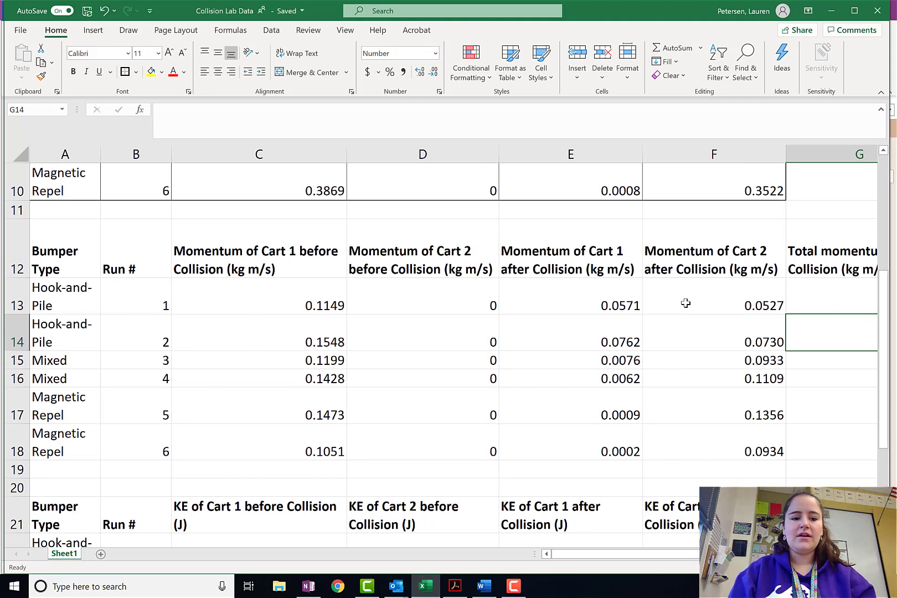
left_click_drag(17, 296, 26, 450)
left_click_drag(20, 313, 21, 314)
- Add the closing parenthesis to the Total momentum before Collision header in G12
left_click(412, 387)
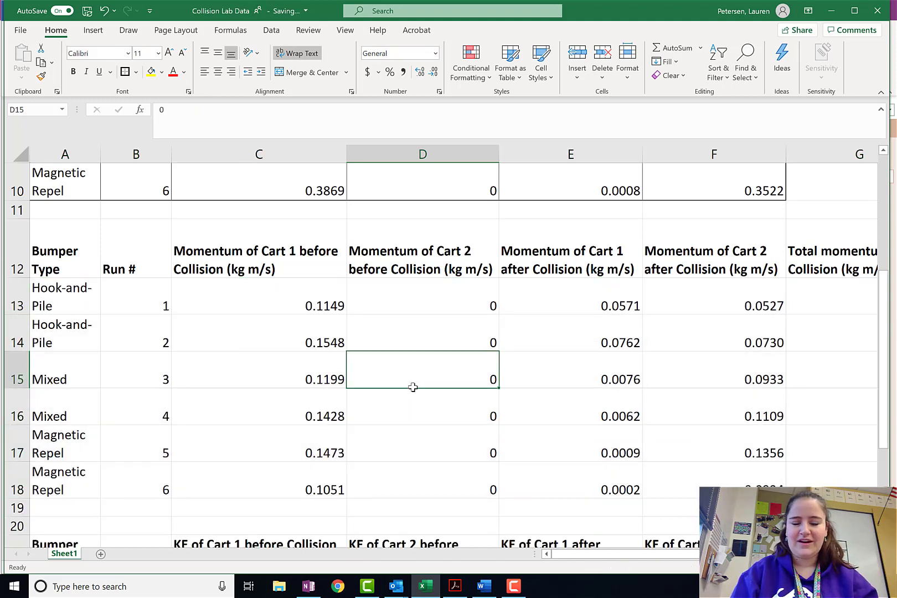
scroll(413, 387, "right", 3)
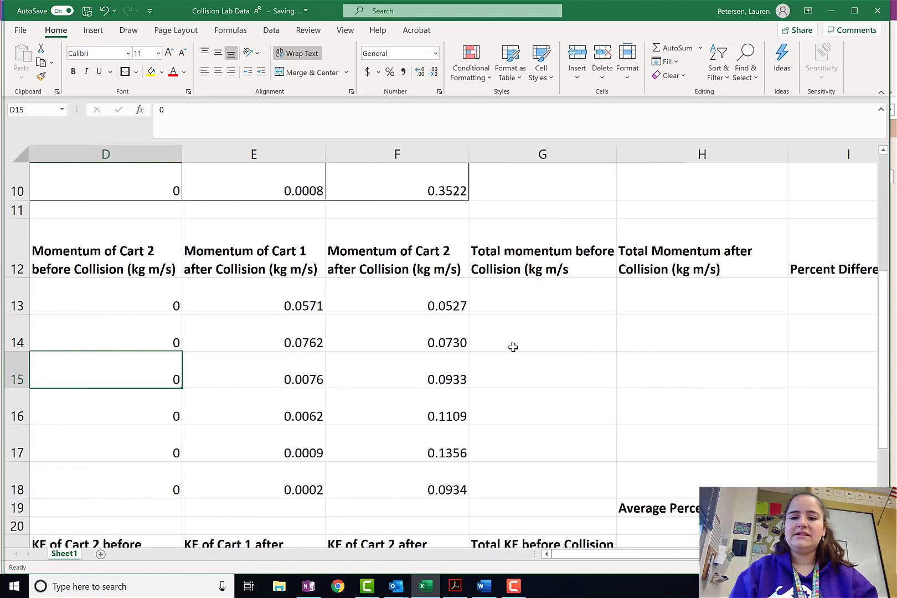
left_click(574, 268)
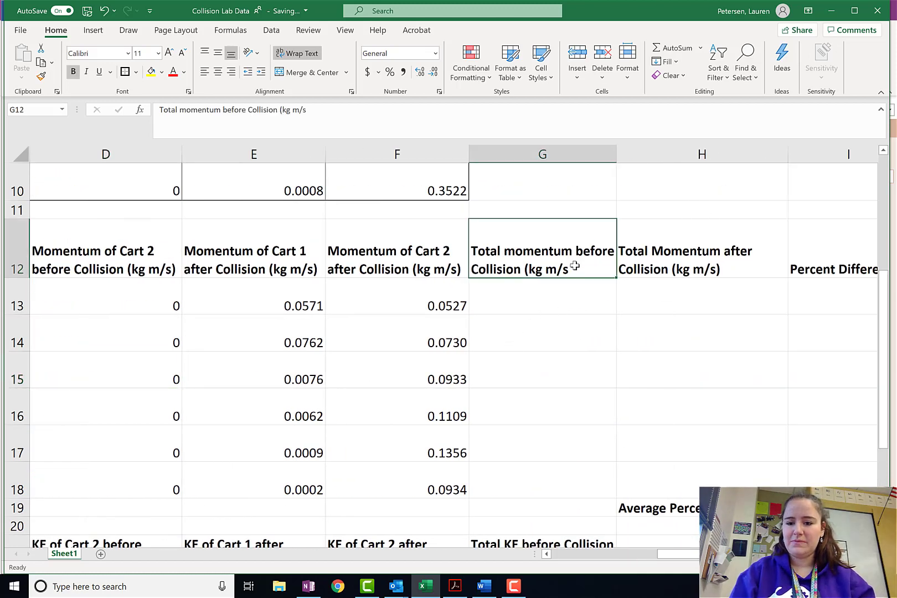
double_click(575, 268)
type(")")
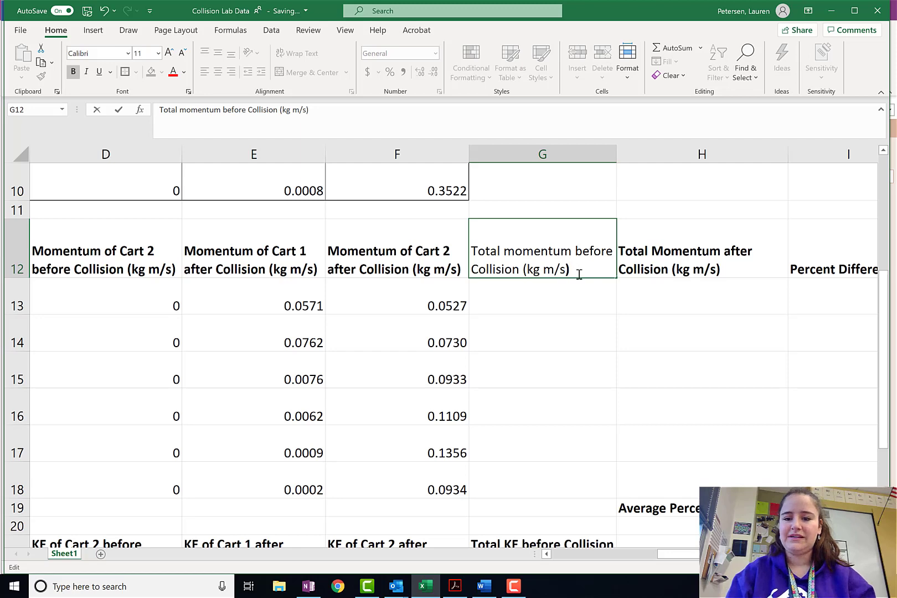
left_click(579, 357)
- Enter =C13+D13 in G13 to total run 1's before-collision momenta
left_click(539, 298)
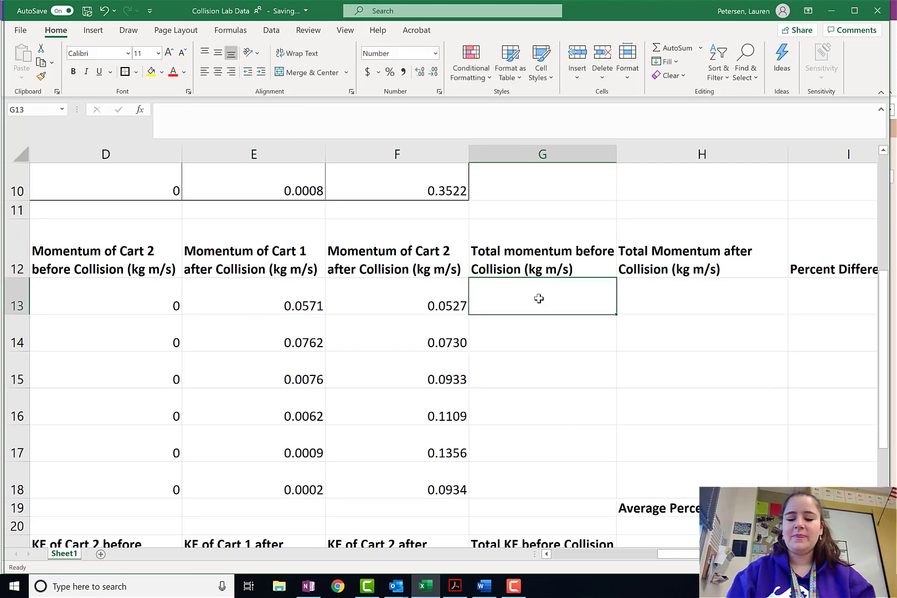
type("=")
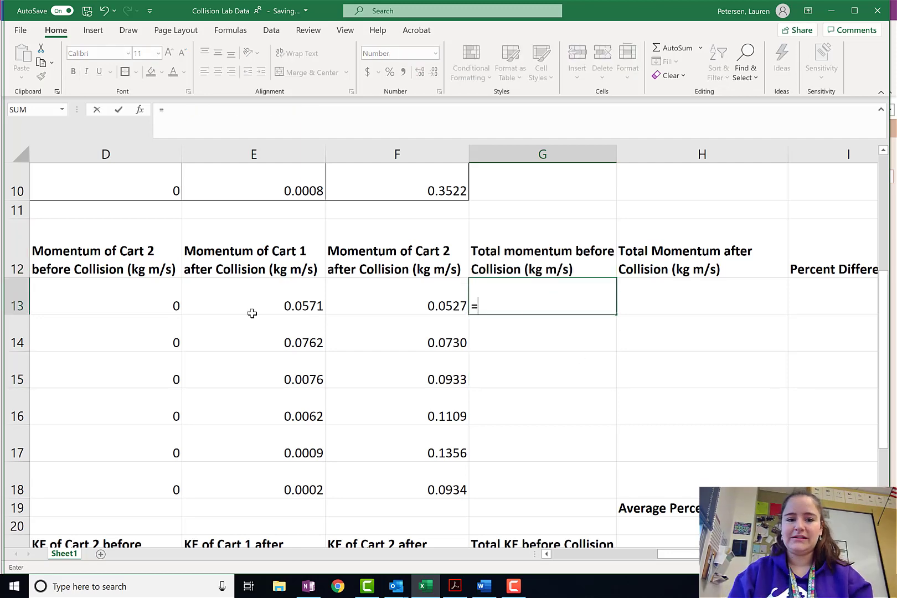
scroll(250, 312, "left", 3)
left_click(225, 300)
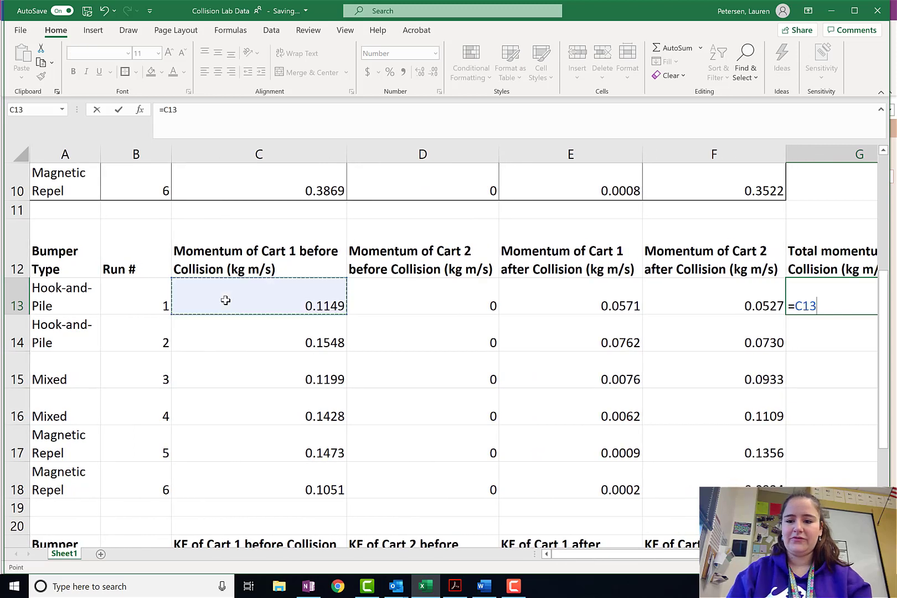
type("+")
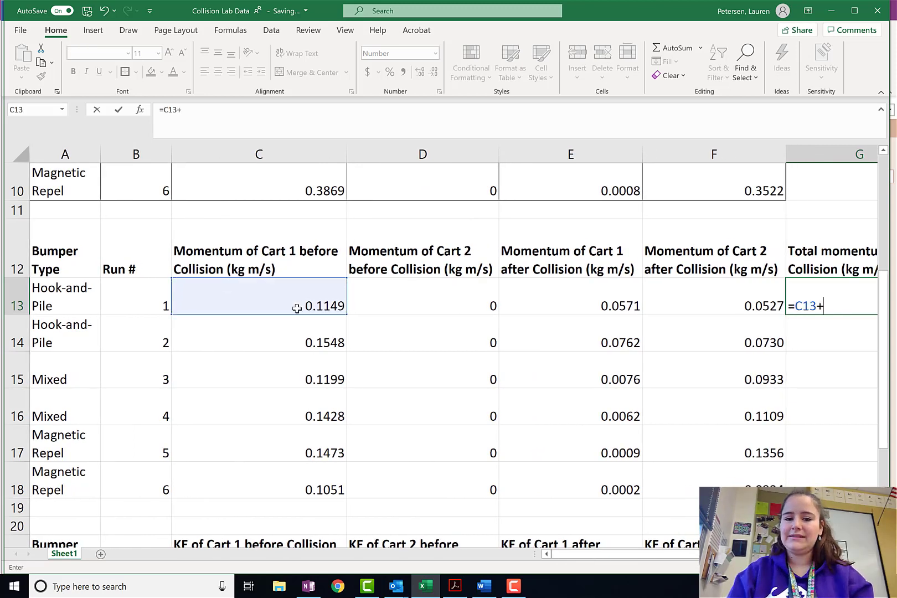
left_click(458, 295)
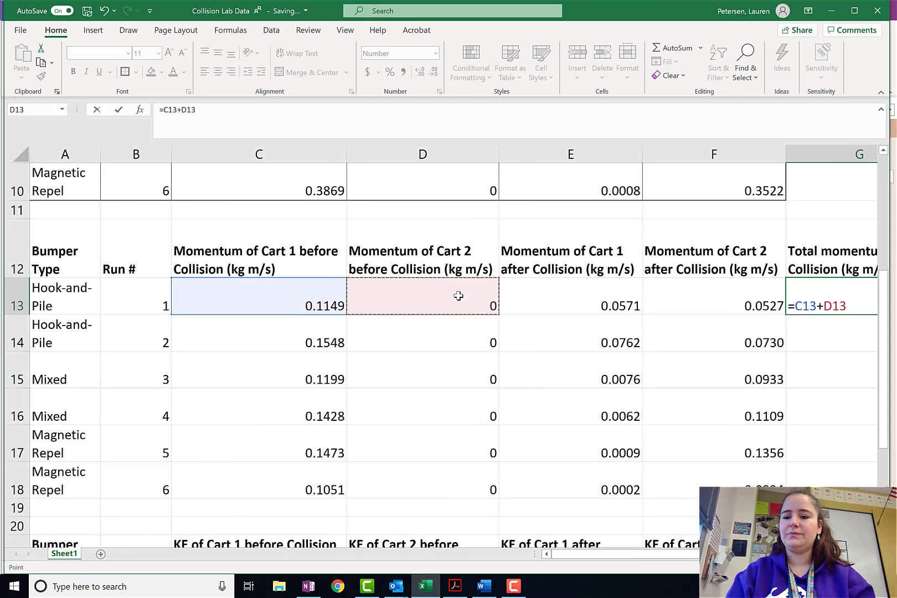
key("Return")
- Fill G13's sum down to G18 and check G17's formula
left_click(764, 304)
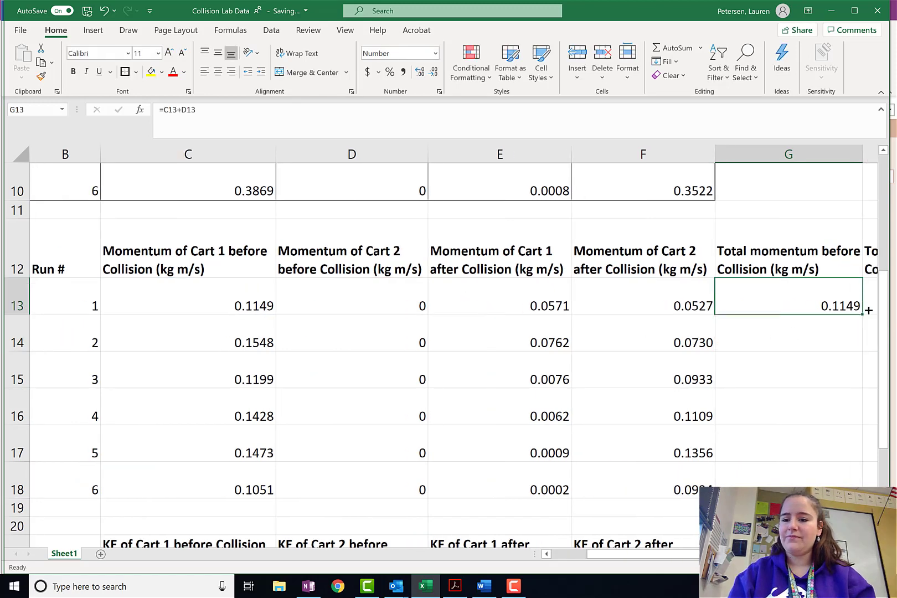
left_click_drag(863, 314, 860, 488)
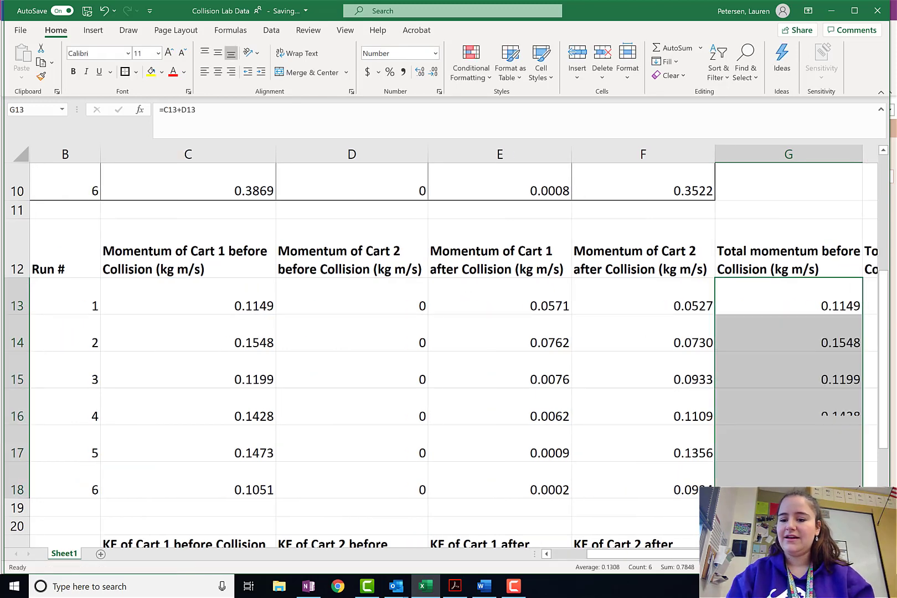
left_click(769, 440)
scroll(767, 439, "right", 10)
scroll(768, 439, "right", 3)
scroll(767, 439, "left", 8)
scroll(768, 439, "left", 4)
scroll(767, 439, "left", 5)
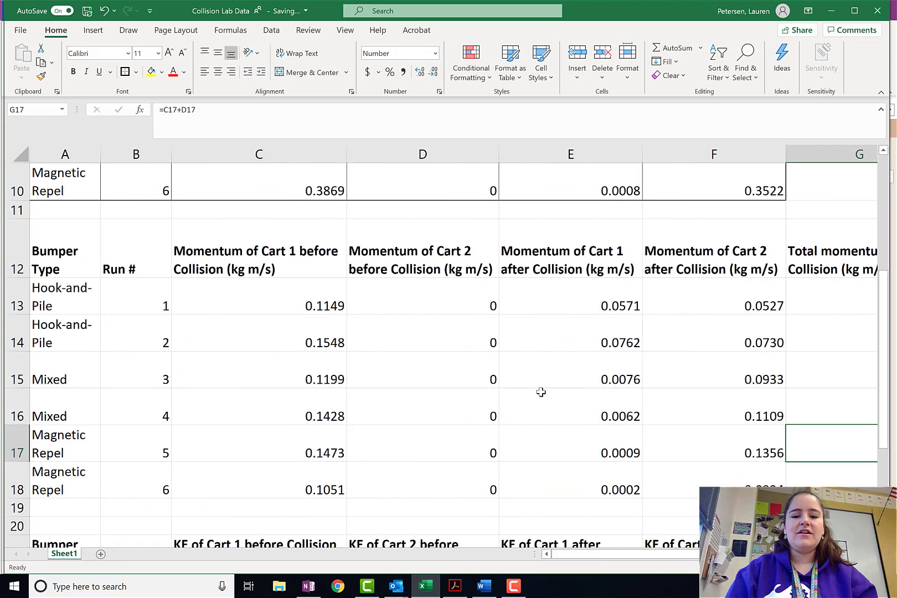
left_click(807, 304)
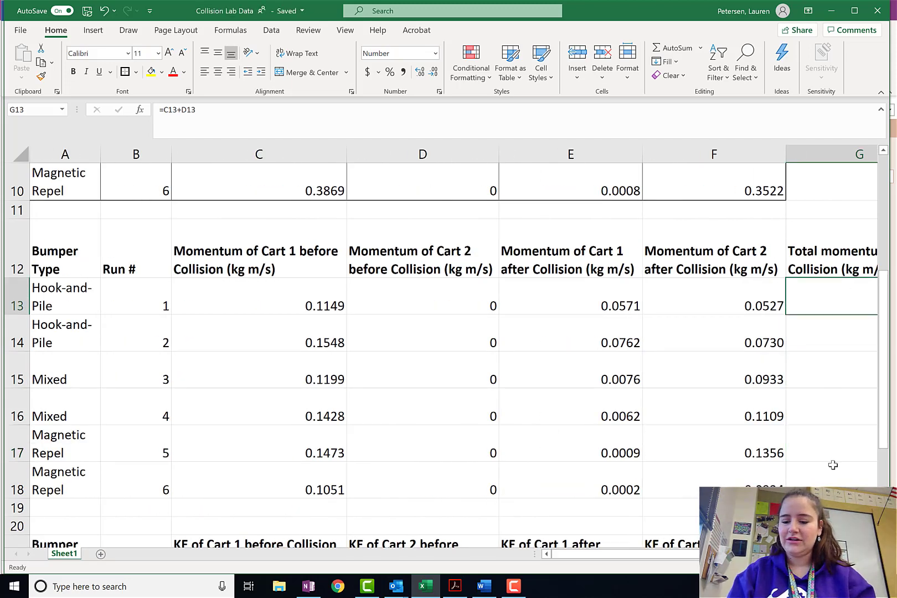
- Enter =E13+F13 in H13 to total run 1's after-collision momenta
double_click(877, 314)
scroll(558, 298, "right", 4)
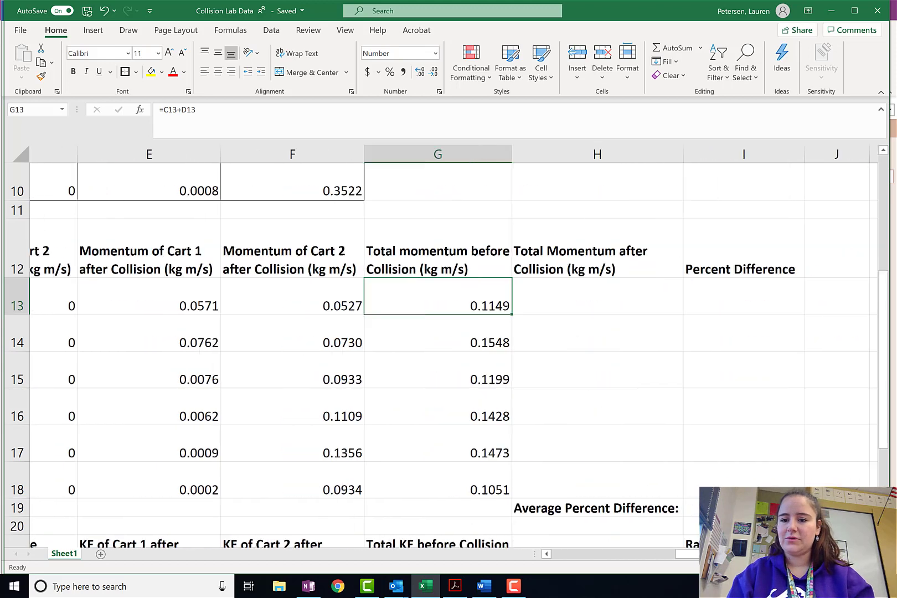
left_click(559, 298)
type("=")
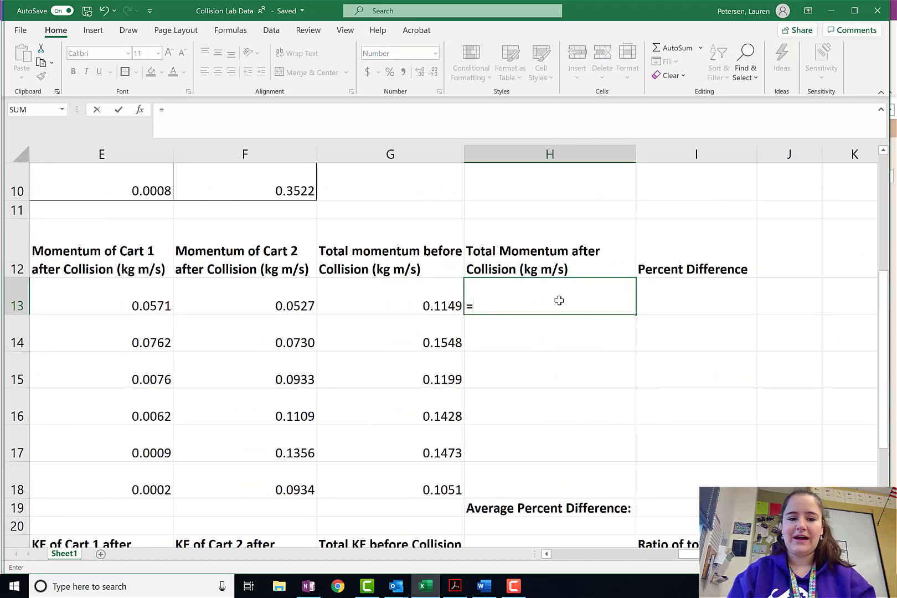
left_click(125, 301)
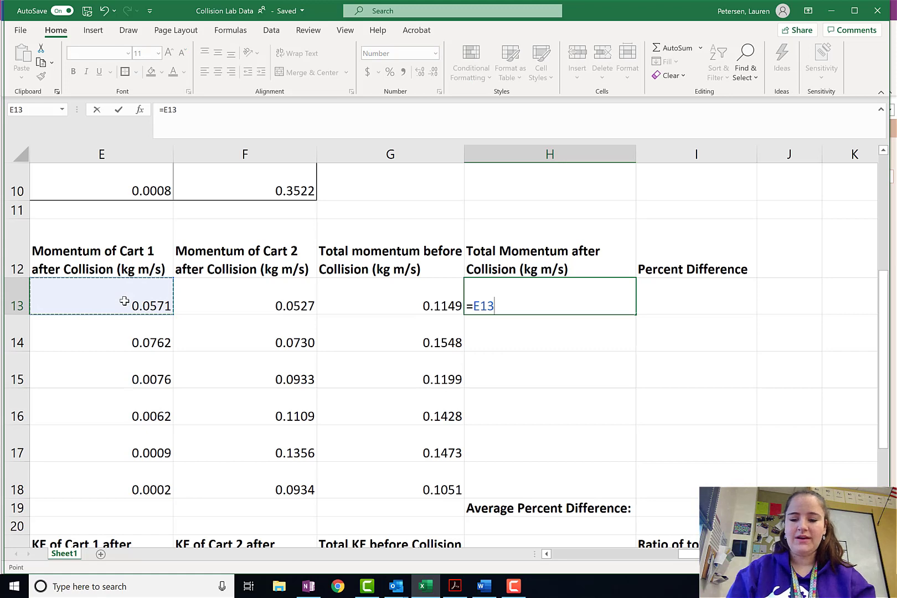
type("+")
left_click(242, 293)
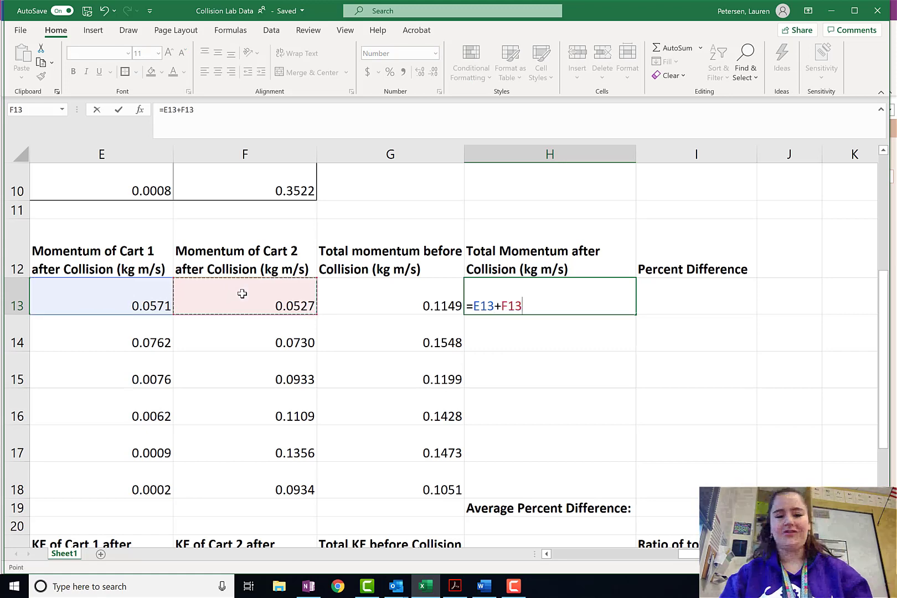
key("Return")
- Fill H13 down to H18 and show the totals at four decimals
left_click(533, 296)
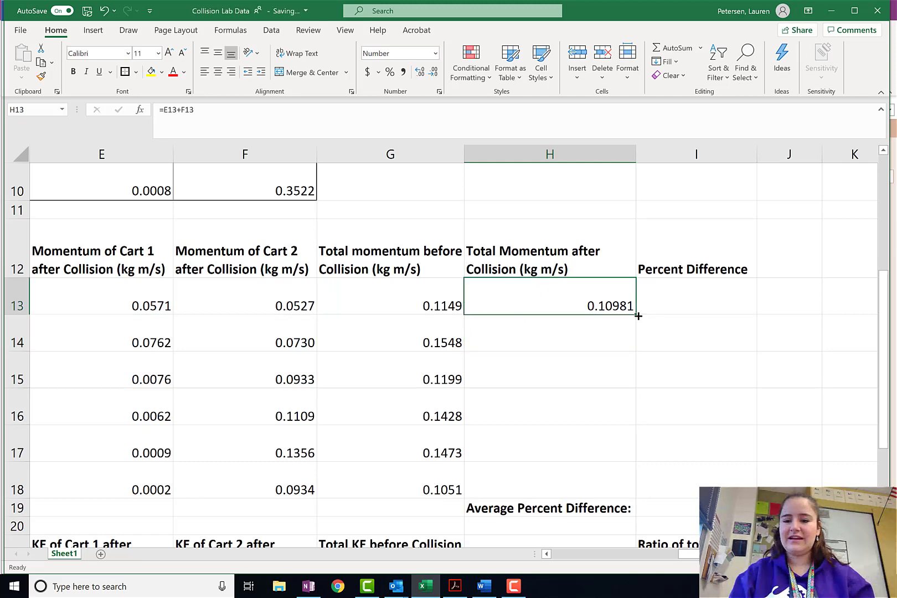
left_click_drag(636, 315, 634, 489)
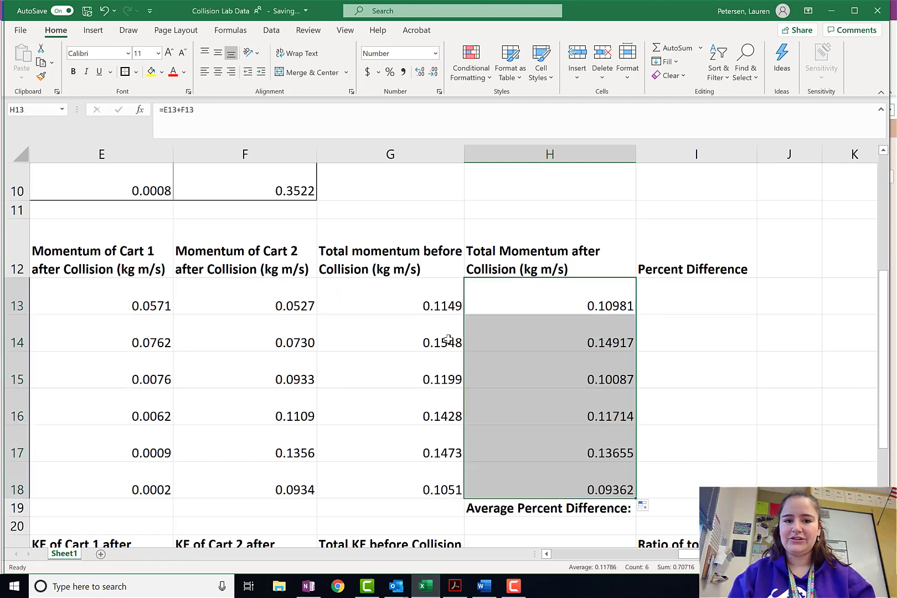
left_click(434, 73)
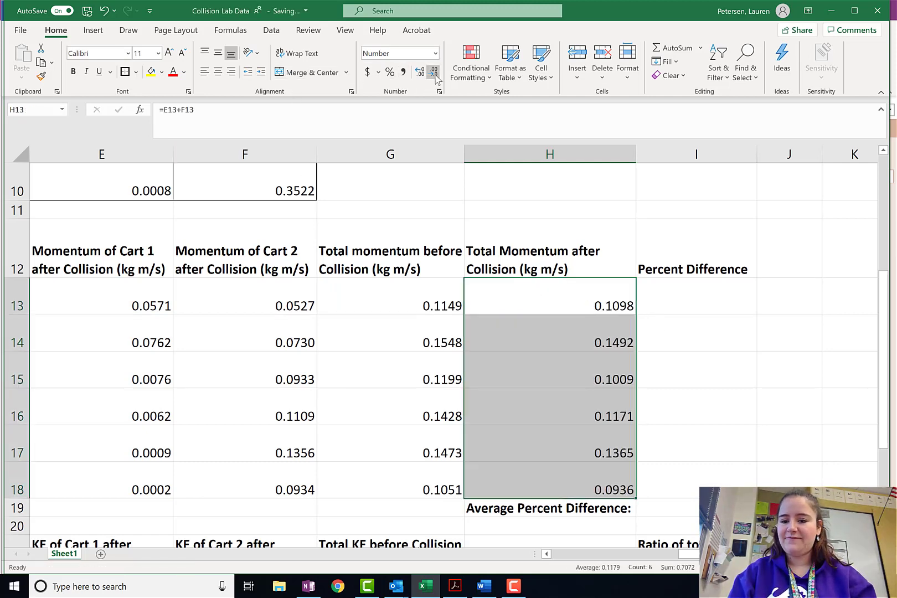
left_click(742, 391)
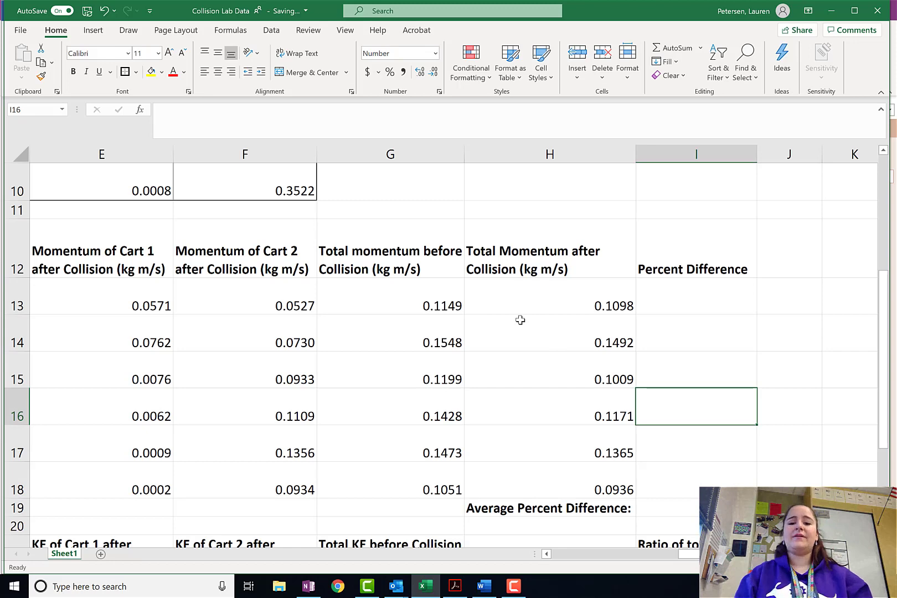
left_click(409, 306)
key("Right")
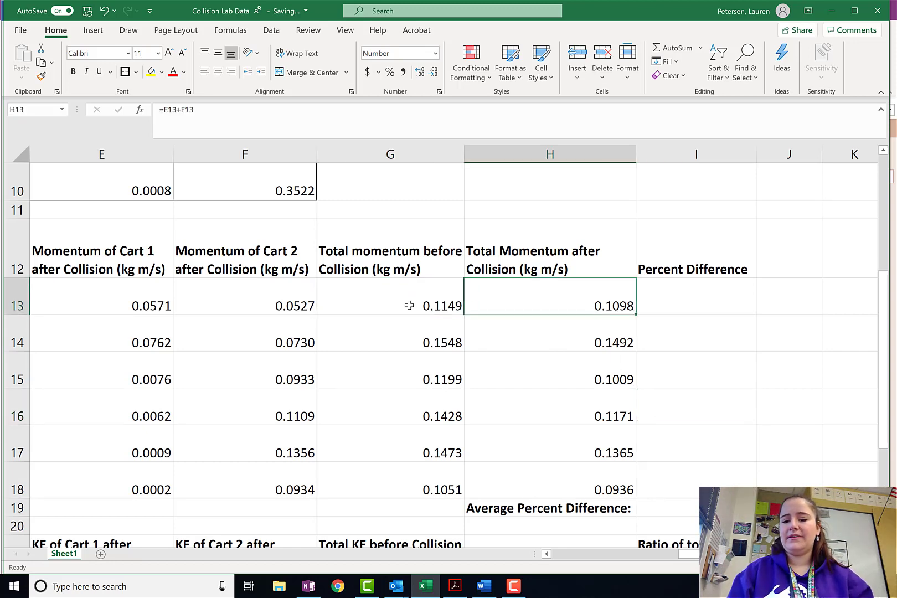
key("Left")
key("Right")
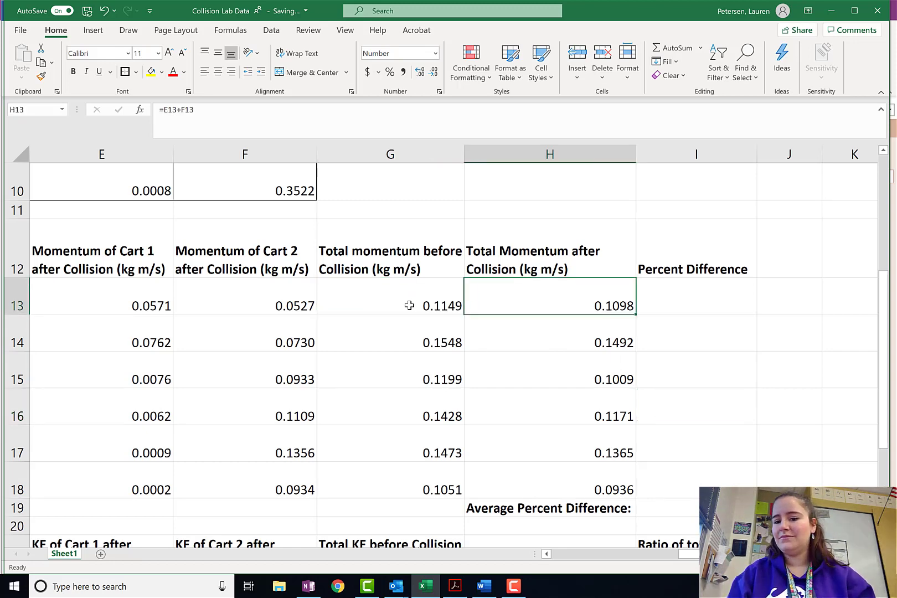
key("Down")
key("Left")
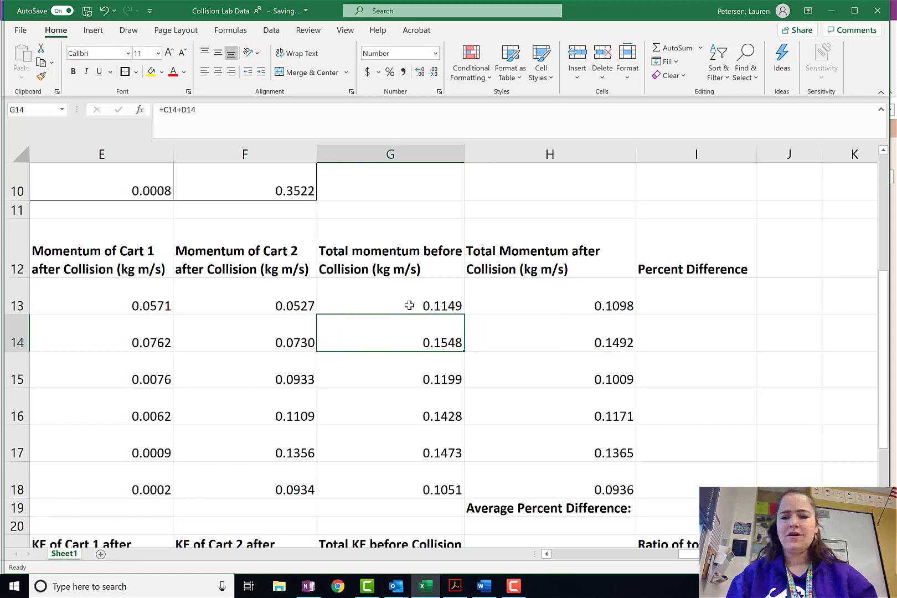
key("Right")
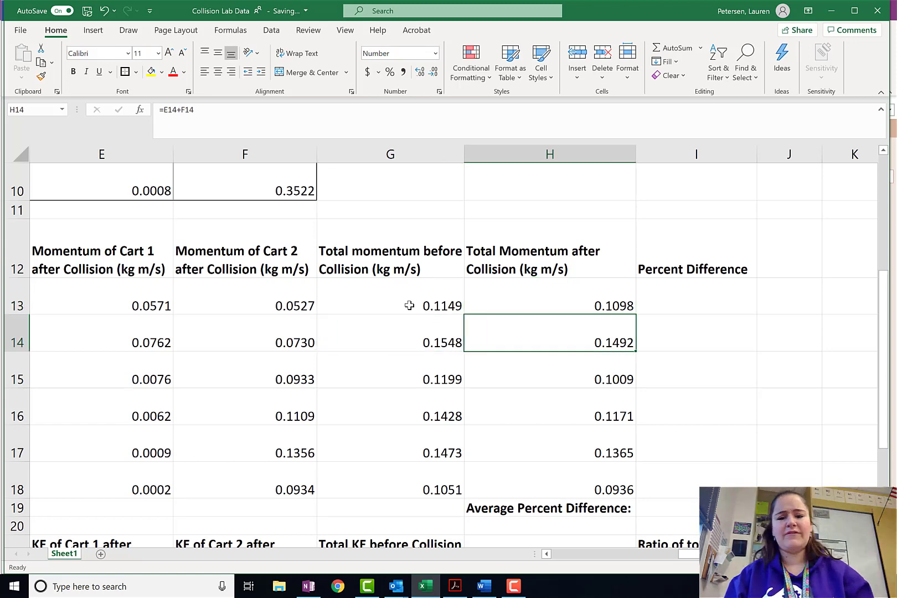
key("Down")
key("Left")
key("Right")
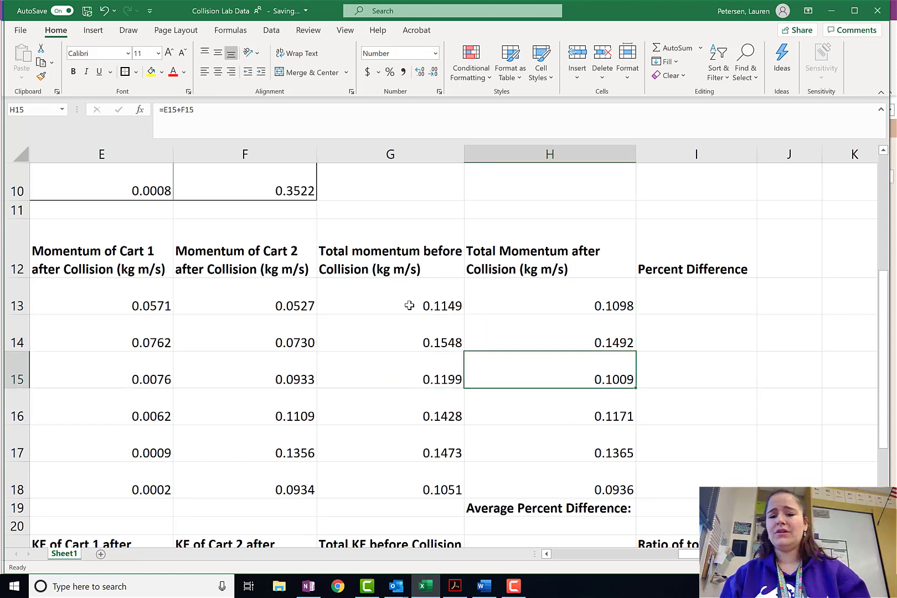
key("Down")
key("Left")
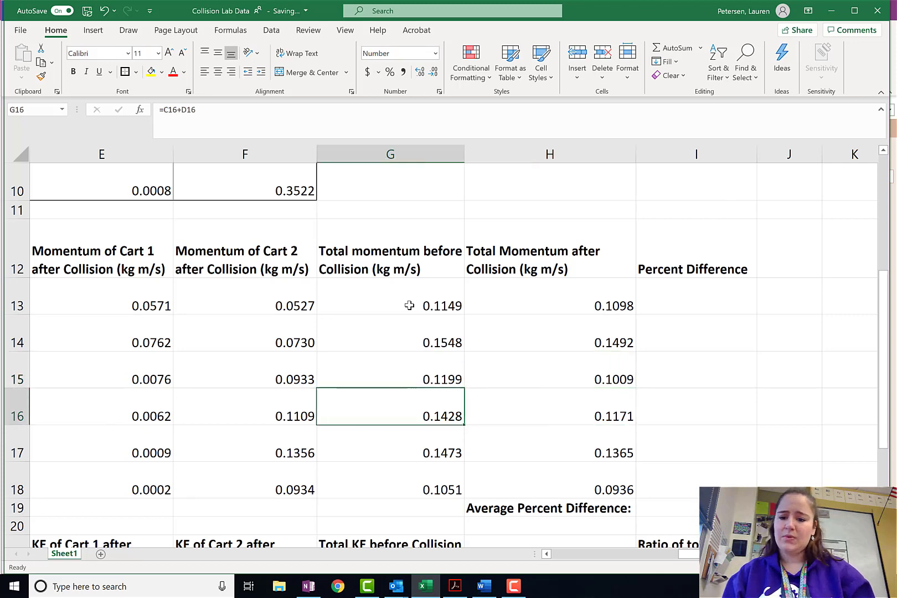
key("Right")
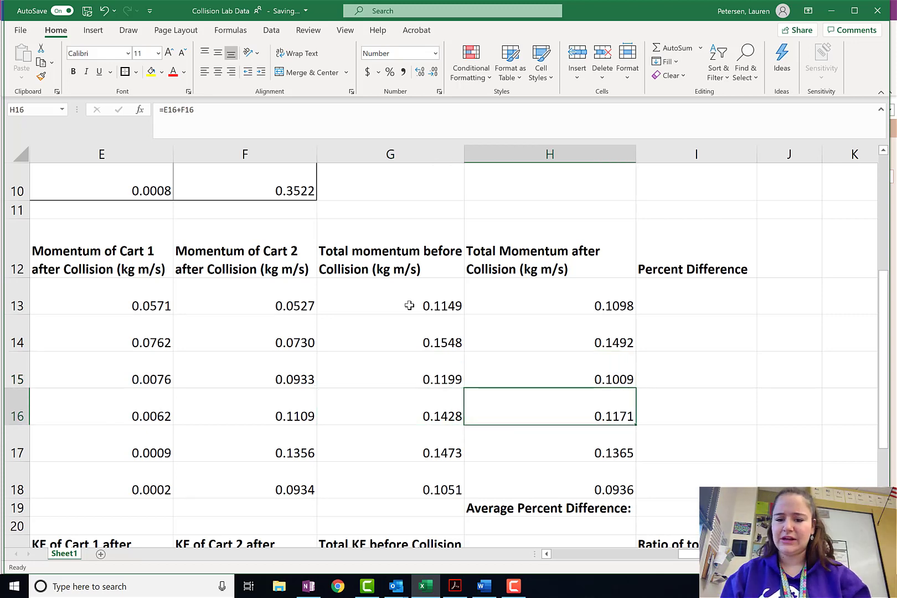
key("Left")
key("Down")
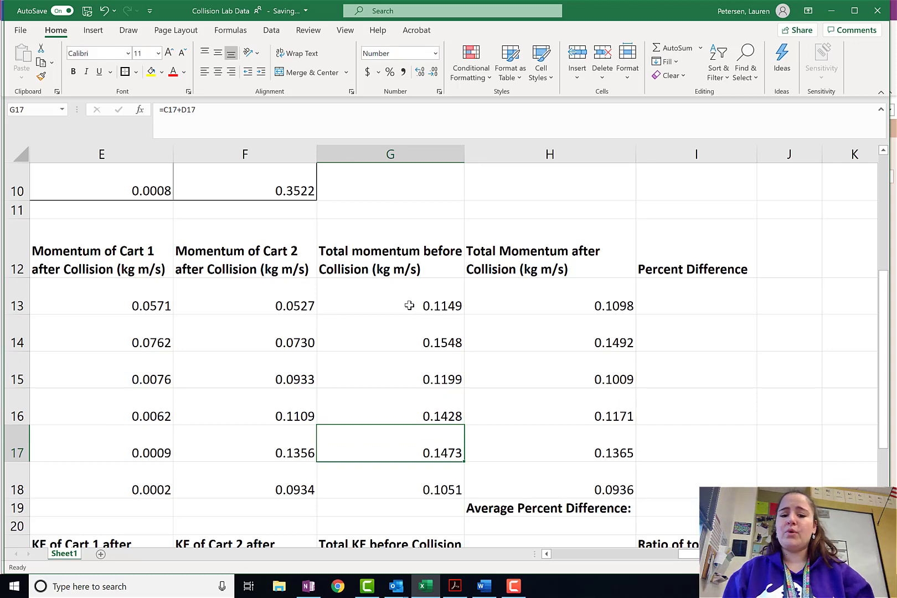
key("Right")
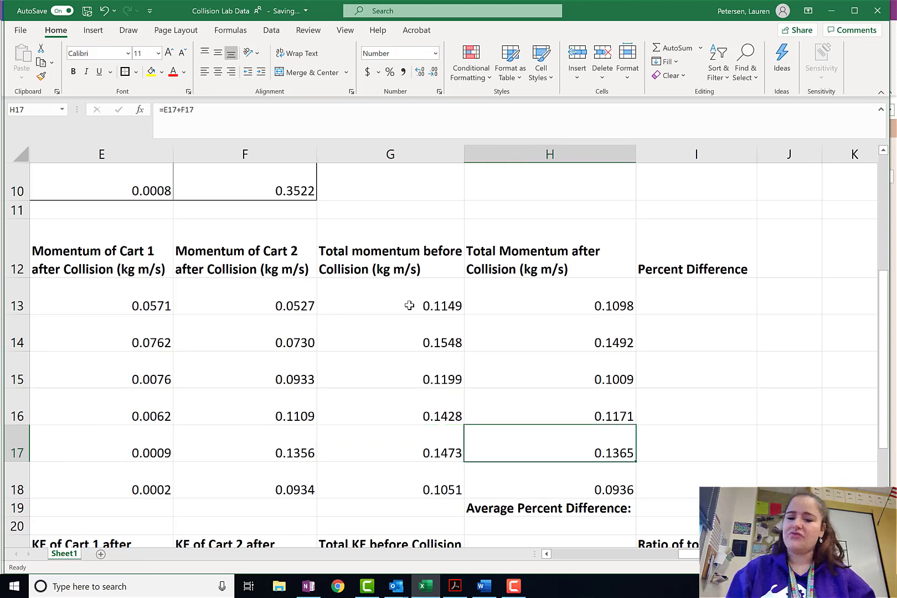
key("Down")
key("Left")
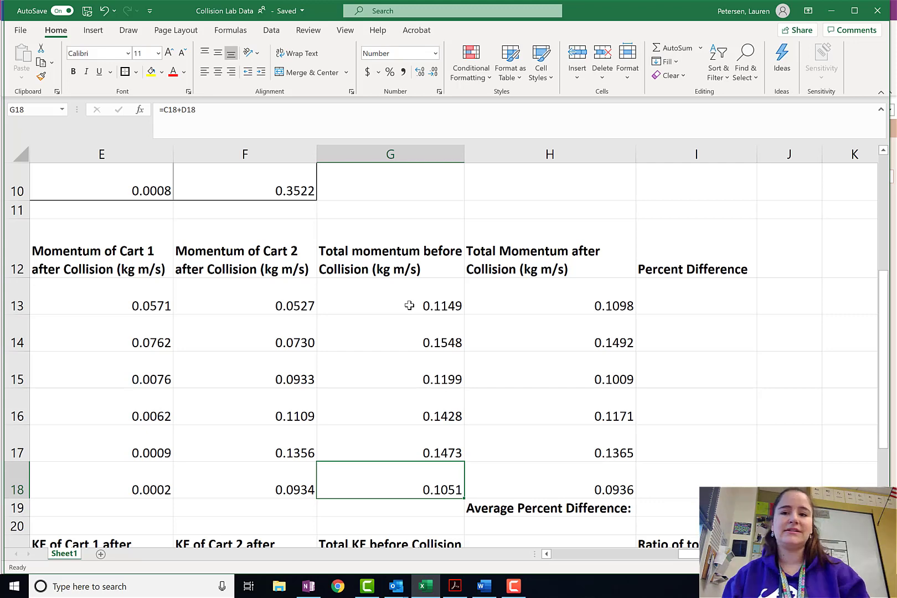
- Bring the Lab Report Format PDF forward and scroll to the percent error and percent difference formulas
left_click(454, 594)
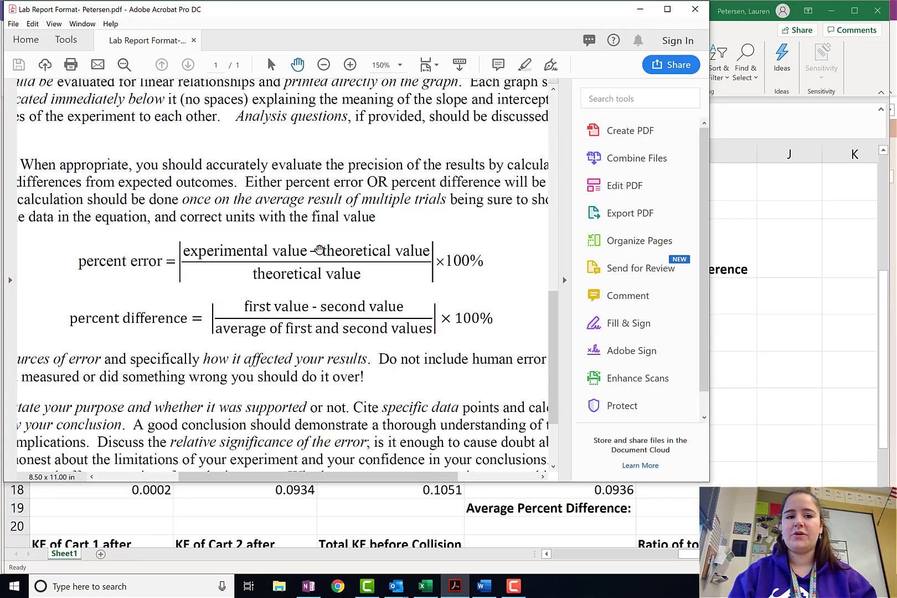
scroll(319, 249, "down", 2)
scroll(313, 250, "up", 1)
scroll(313, 250, "up", 2)
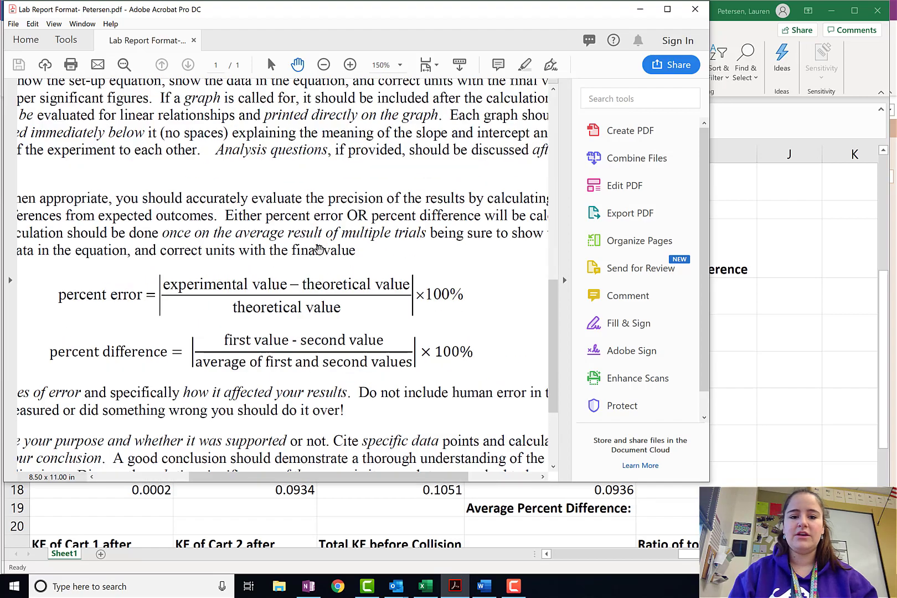
scroll(319, 250, "down", 3)
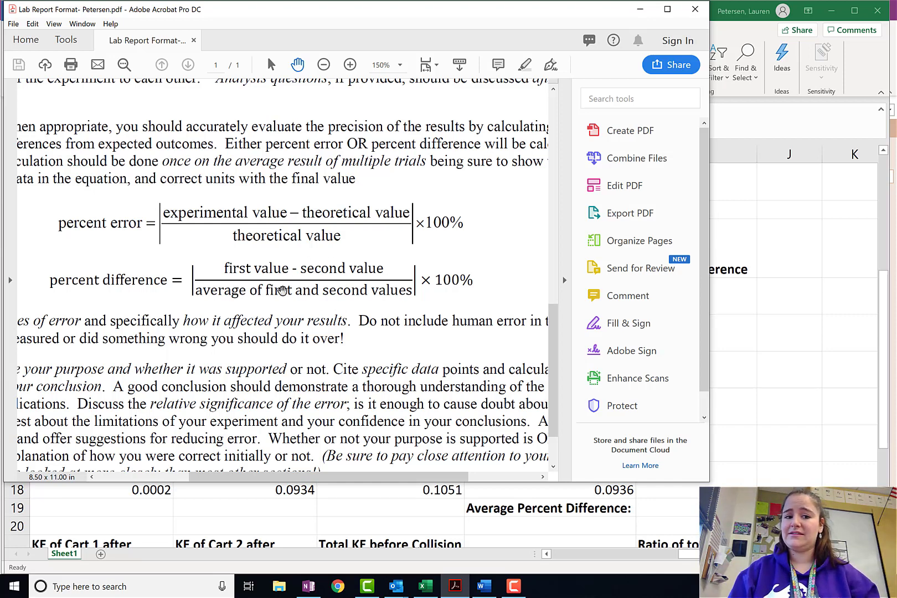
- Start I13's percent difference formula with the bracketed difference (G13-H13)
left_click(756, 339)
left_click(655, 280)
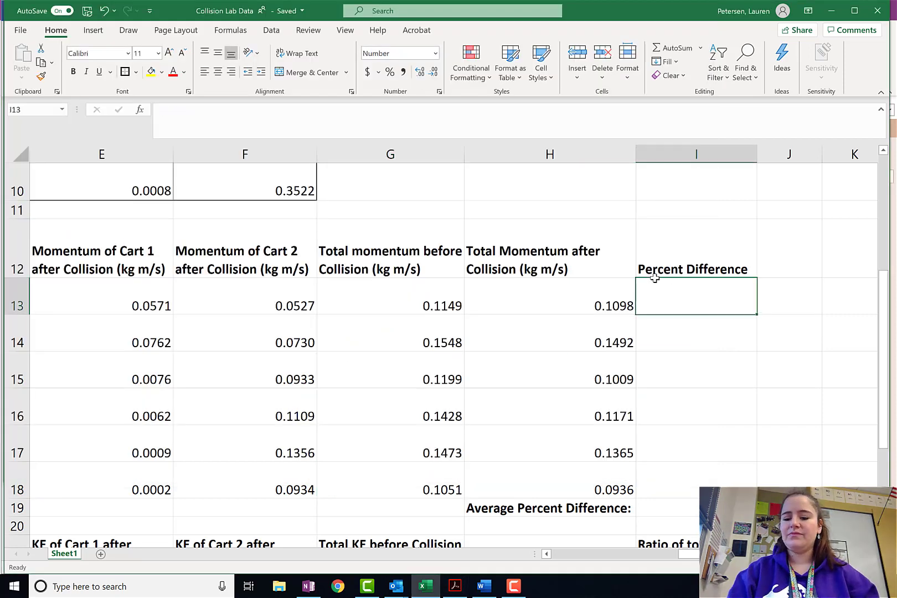
type("=")
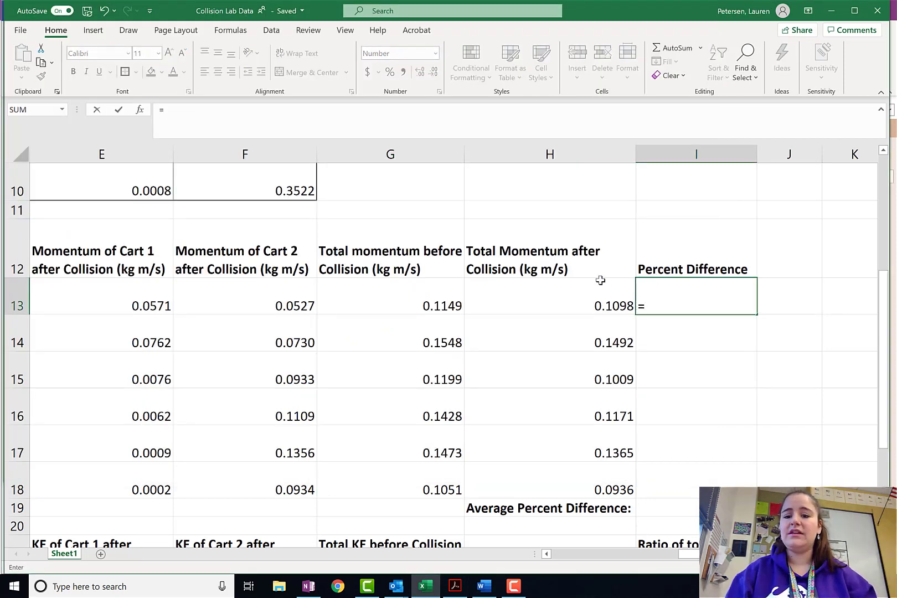
left_click(418, 296)
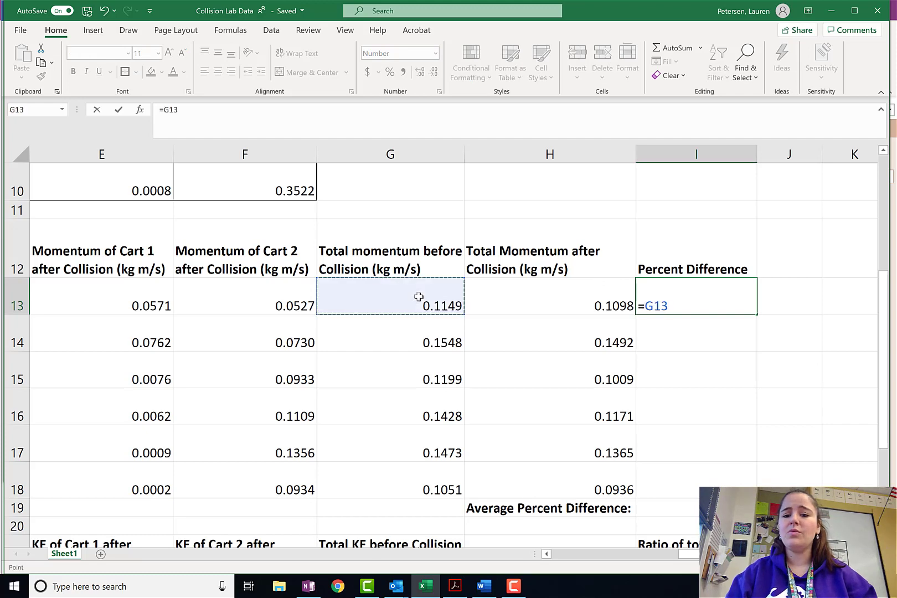
type("-")
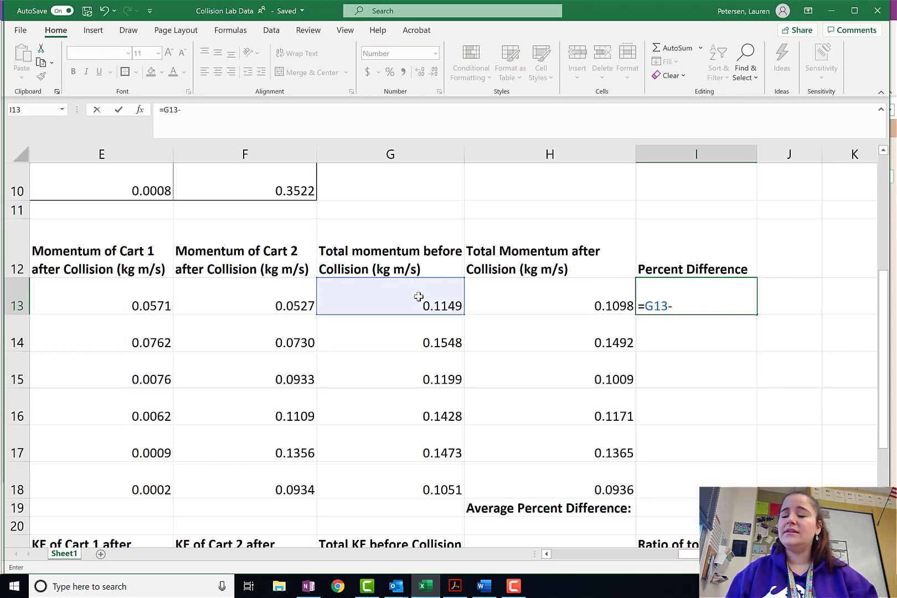
left_click(562, 304)
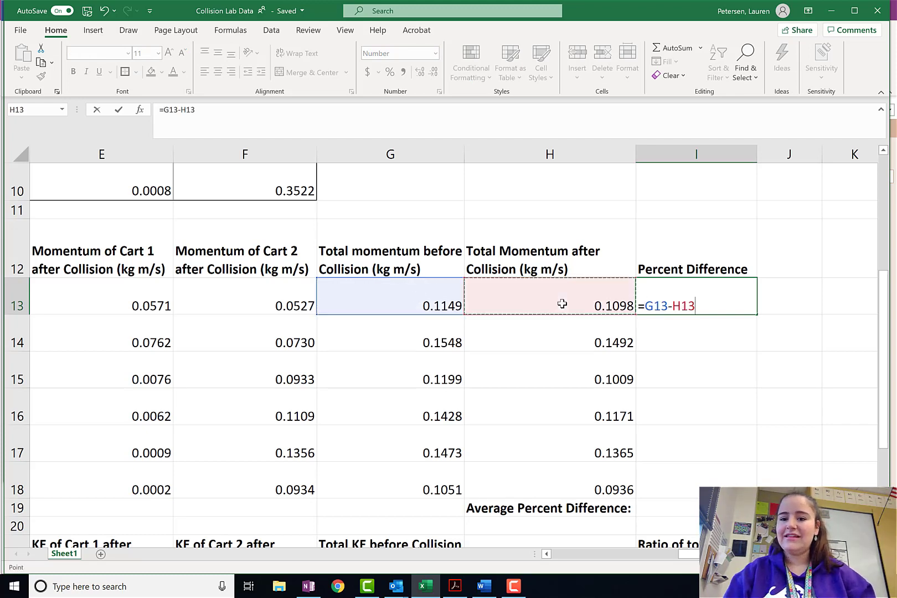
left_click(645, 304)
type("(")
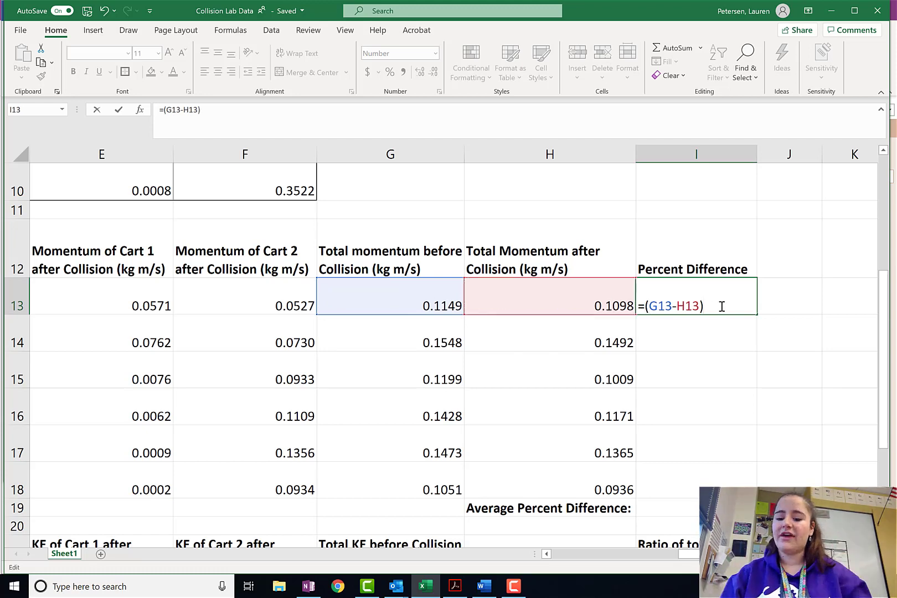
- Divide by AVERAGE(G13:H13), checking the equation in the PDF, and commit to get 0.046
type("/(AVE")
double_click(748, 331)
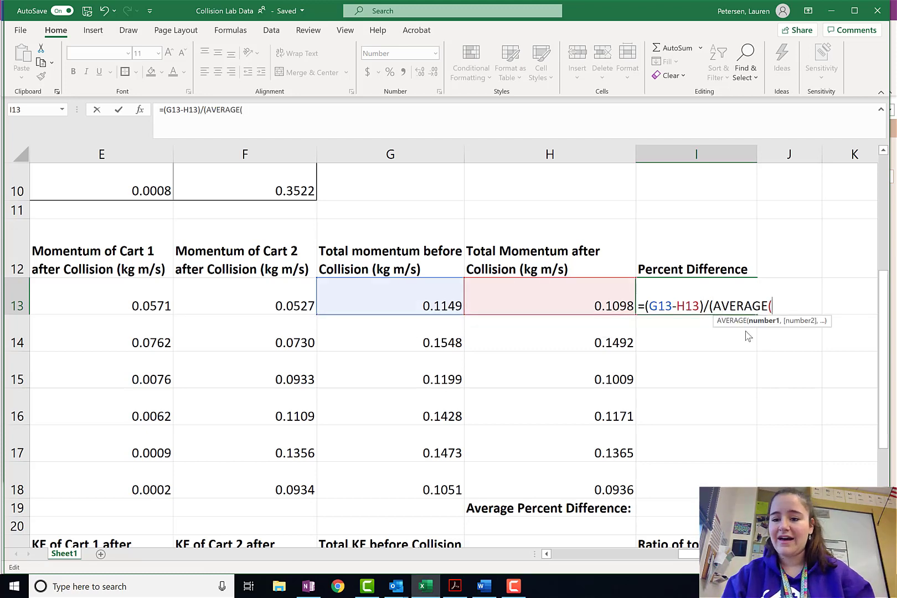
left_click_drag(396, 296, 526, 293)
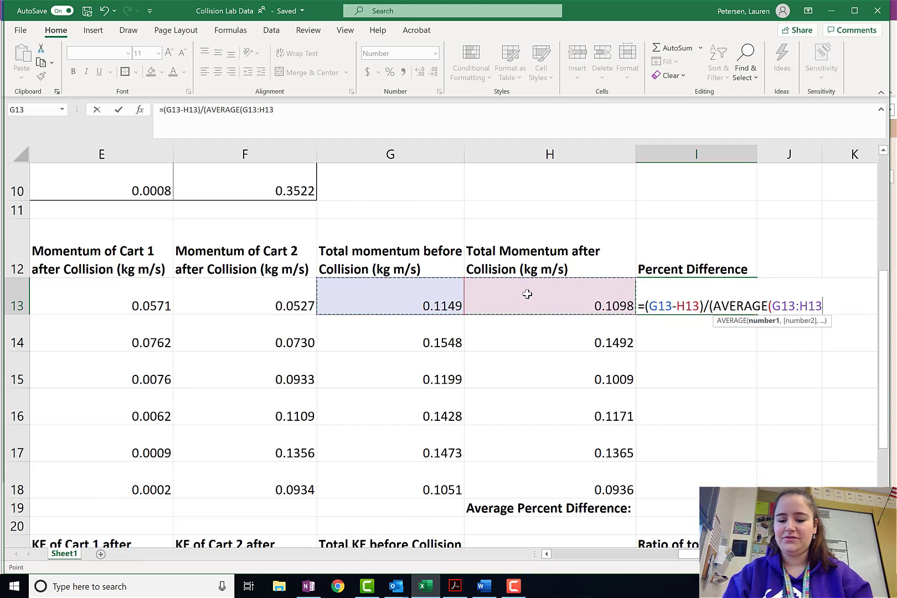
type(")")
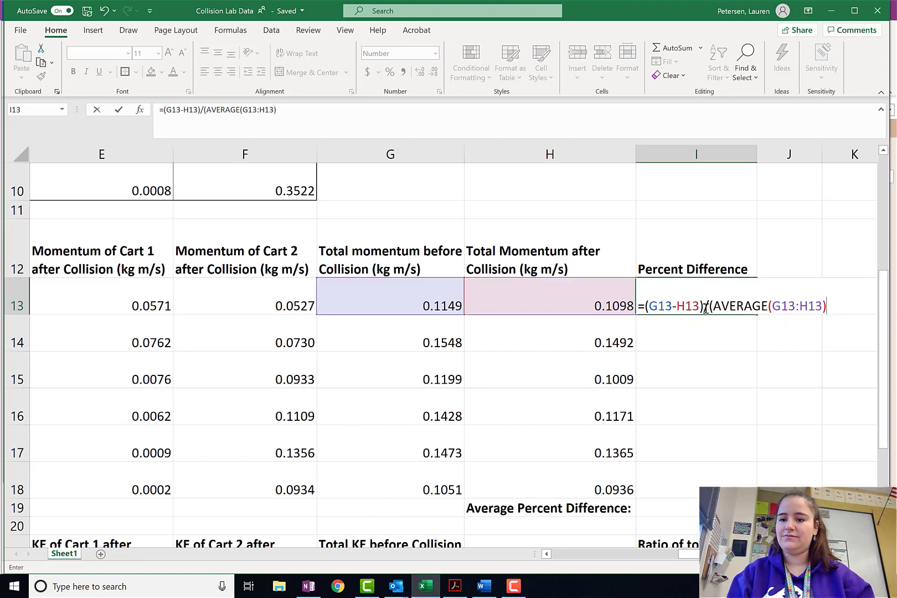
left_click(455, 586)
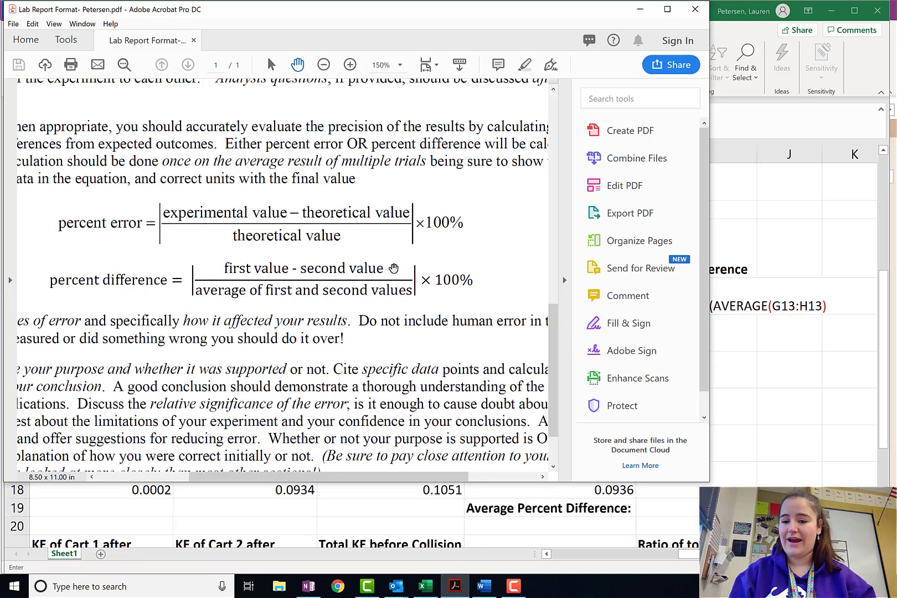
left_click(770, 293)
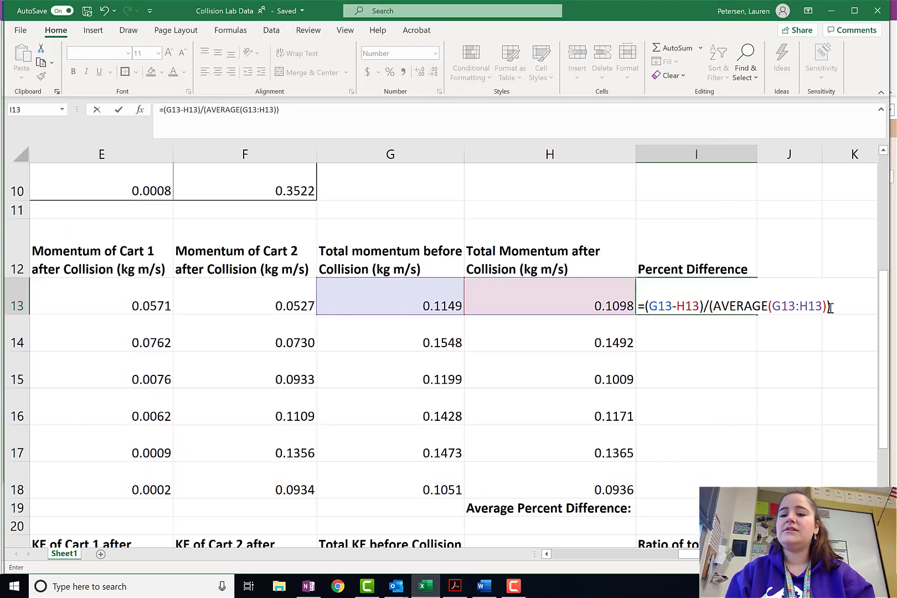
key("Return")
key("Up")
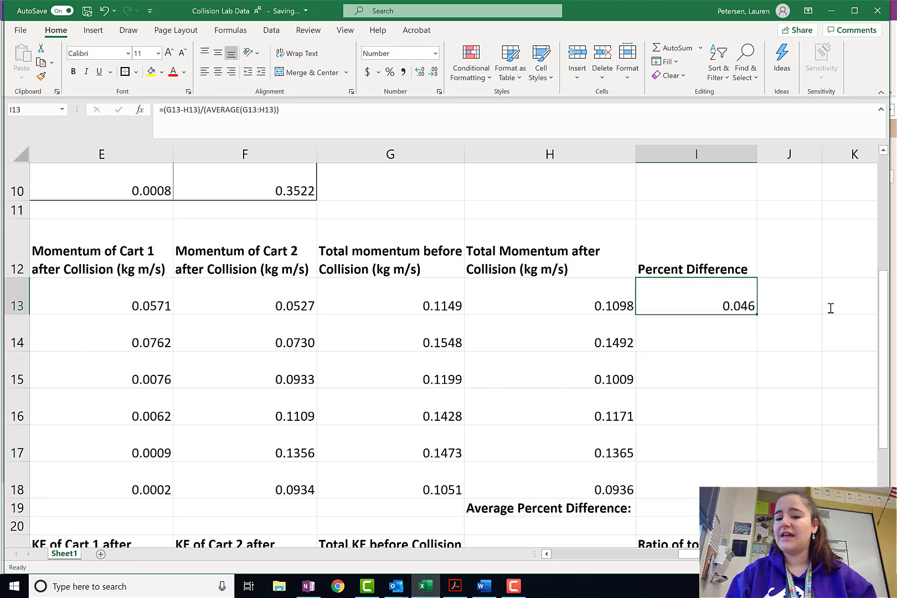
- Append *100% to the I13 formula, then remove the multiplier again
double_click(671, 290)
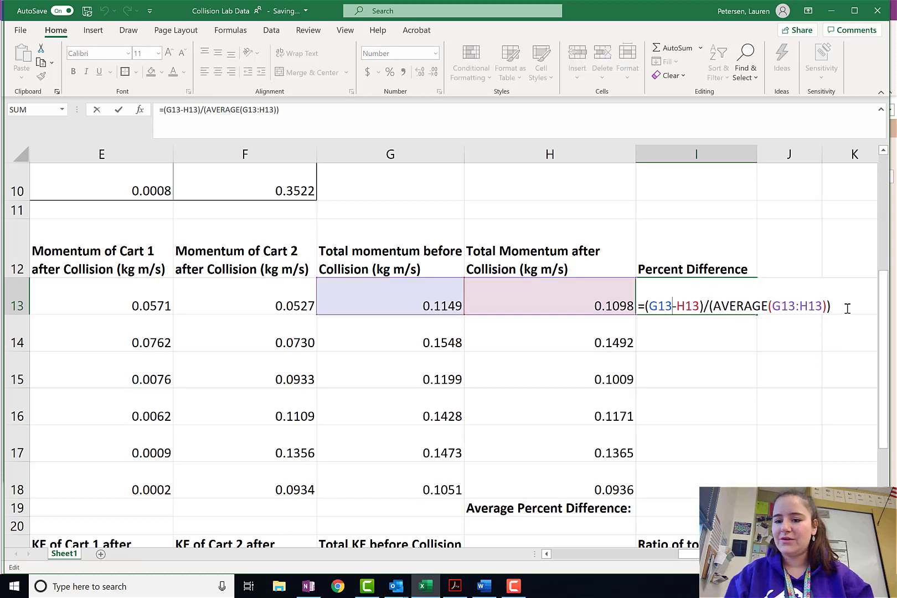
type("*qpp%")
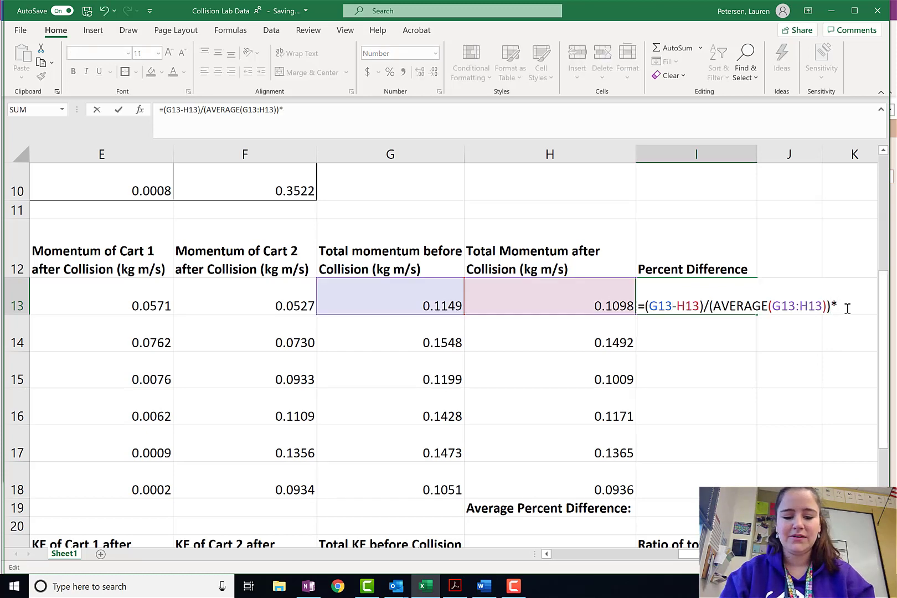
key("BackSpace")
key("BackSpace")
key("BackSpace")
key("BackSpace")
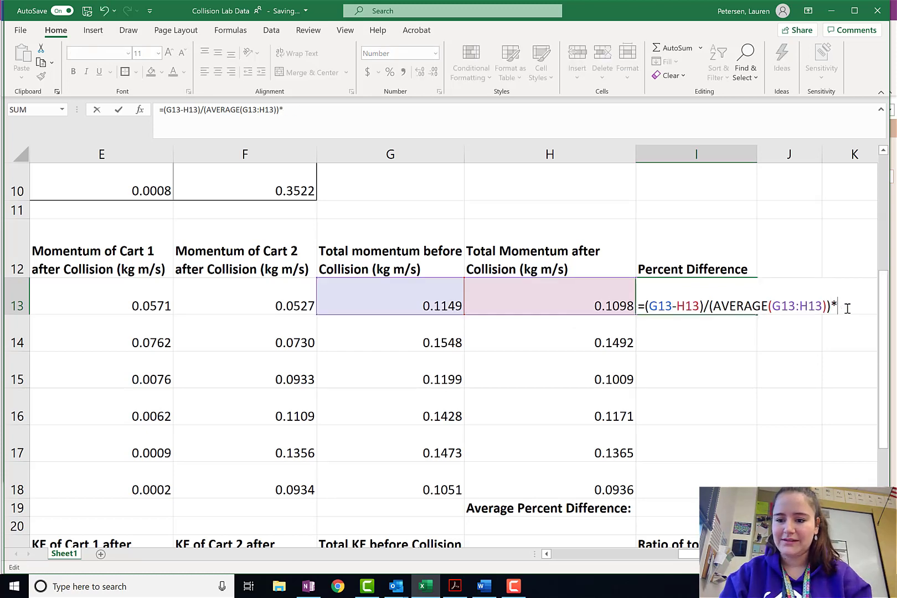
type("100%")
key("Return")
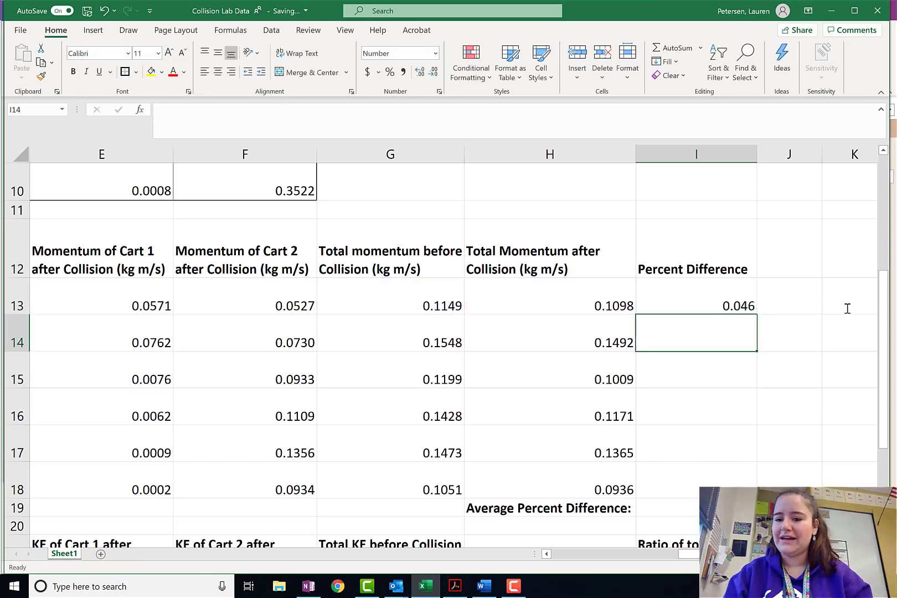
left_click(710, 291)
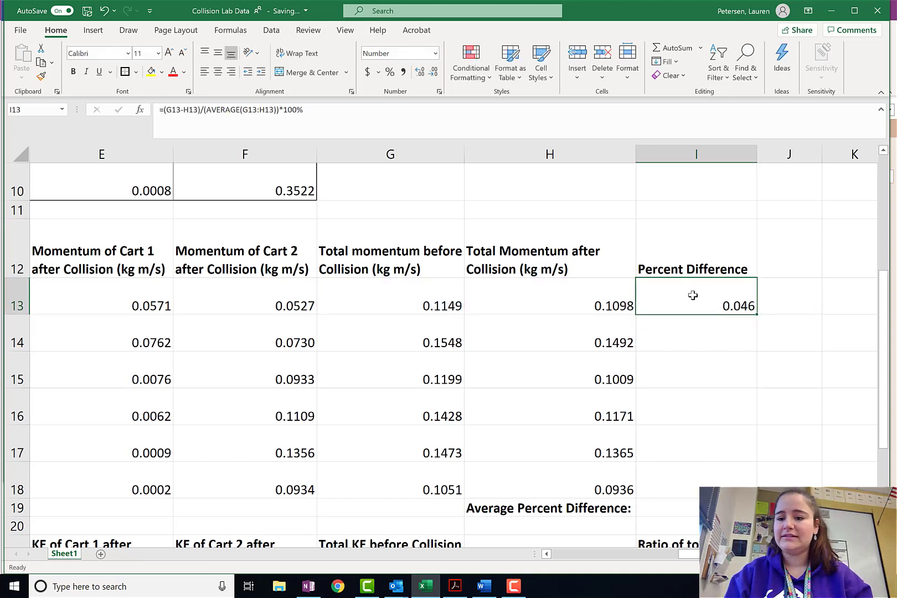
double_click(692, 296)
left_click(321, 115)
key("BackSpace")
key("BackSpace")
key("BackSpace")
key("BackSpace")
left_click(667, 390)
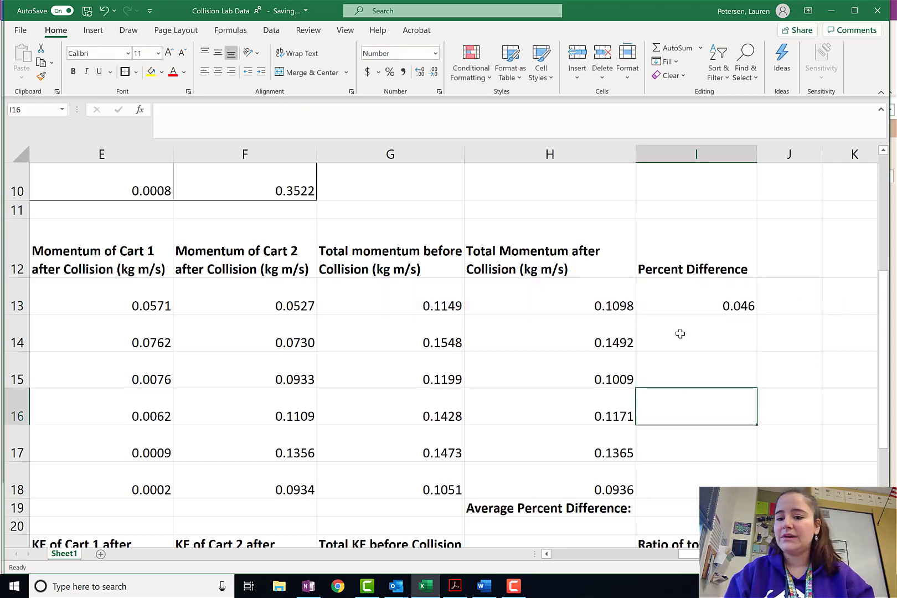
- Apply Percent Style to I13, fill it down to I18, and adjust the decimal places
left_click(683, 296)
left_click(390, 73)
left_click(709, 335)
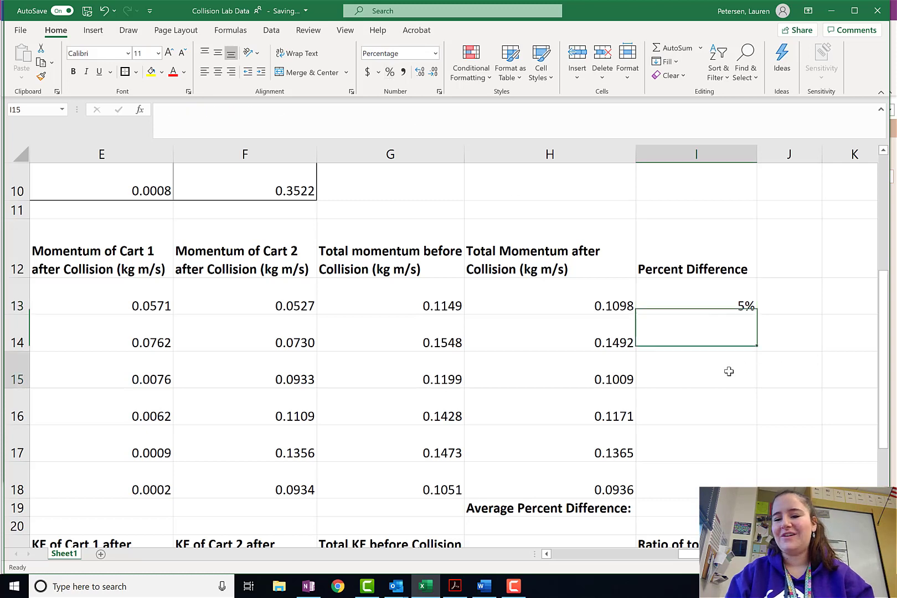
left_click(729, 370)
left_click(704, 304)
left_click_drag(758, 316, 757, 496)
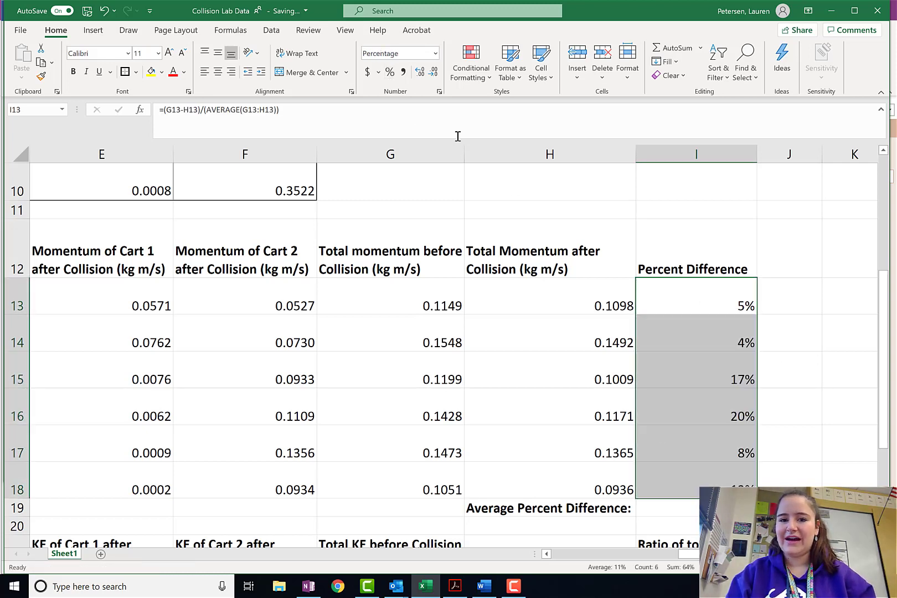
left_click(421, 76)
left_click(434, 73)
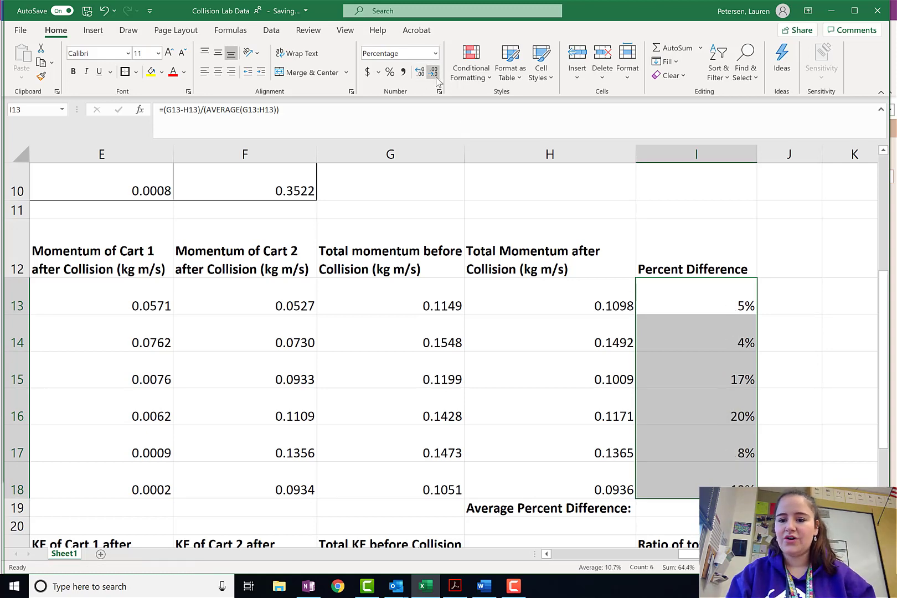
- Show the Percent Difference values with one decimal and check the I13 formula
left_click(418, 75)
left_click(781, 436)
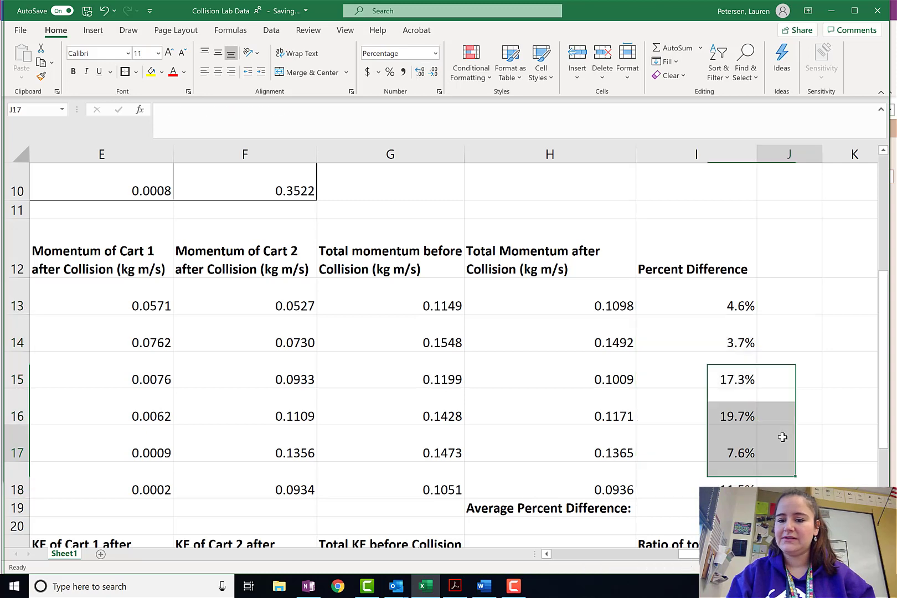
left_click(698, 382)
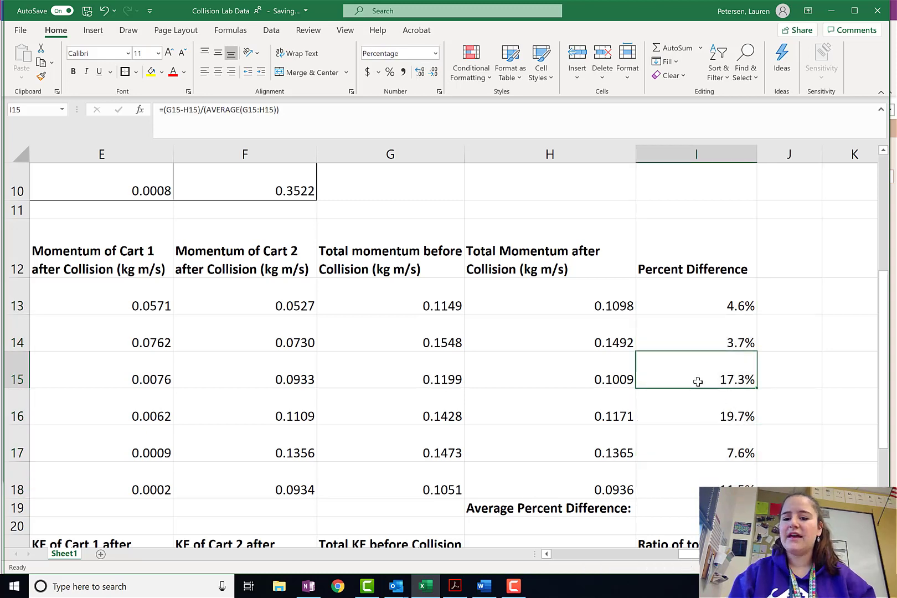
key("Up")
key("Up")
key("Down")
- Review the row 14 sum formulas and look over the table
key("Left")
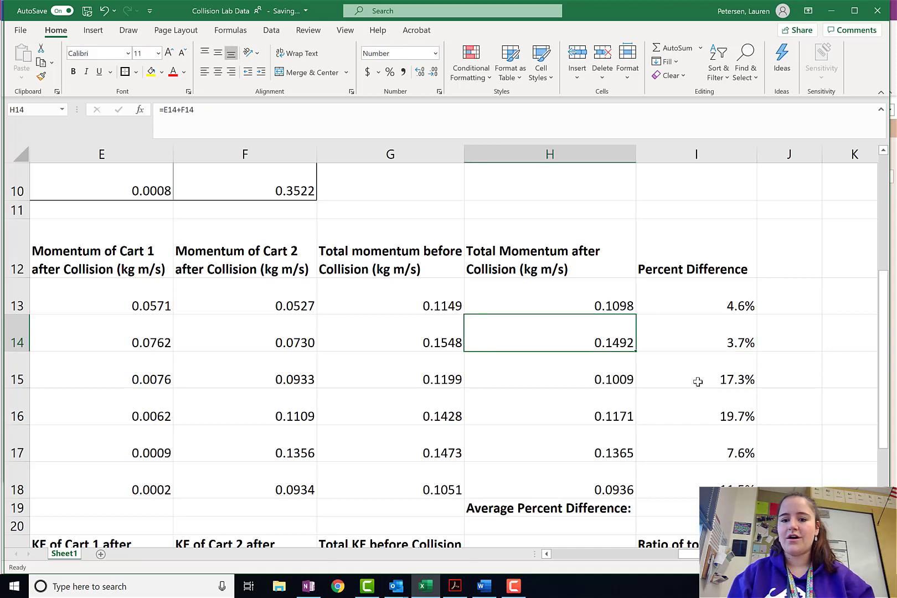
key("Left")
key("Left")
key("Left")
key("Left")
key("Left")
key("Left")
key("Left")
key("Right")
key("Right")
key("Right")
key("Right")
key("Right")
key("Right")
key("Right")
key("Right")
key("Right")
key("Right")
key("Right")
key("Right")
key("Right")
key("Right")
key("Left")
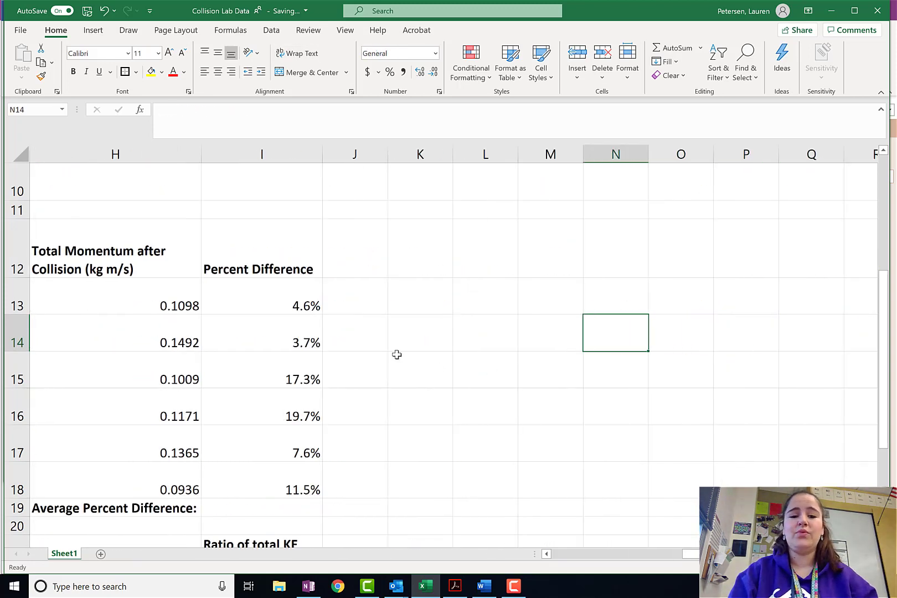
scroll(247, 376, "down", 1)
scroll(247, 376, "left", 1)
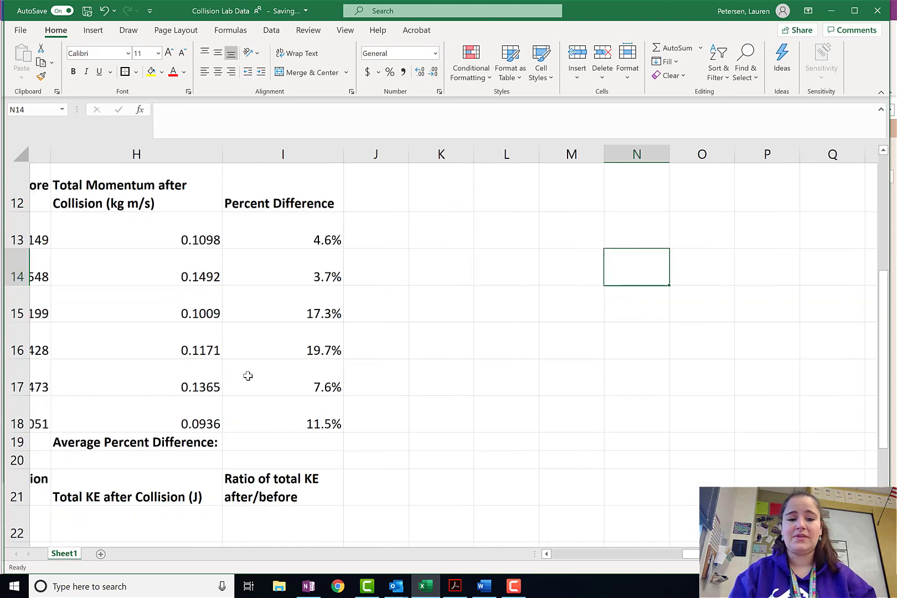
scroll(290, 334, "up", 1)
scroll(290, 331, "right", 1)
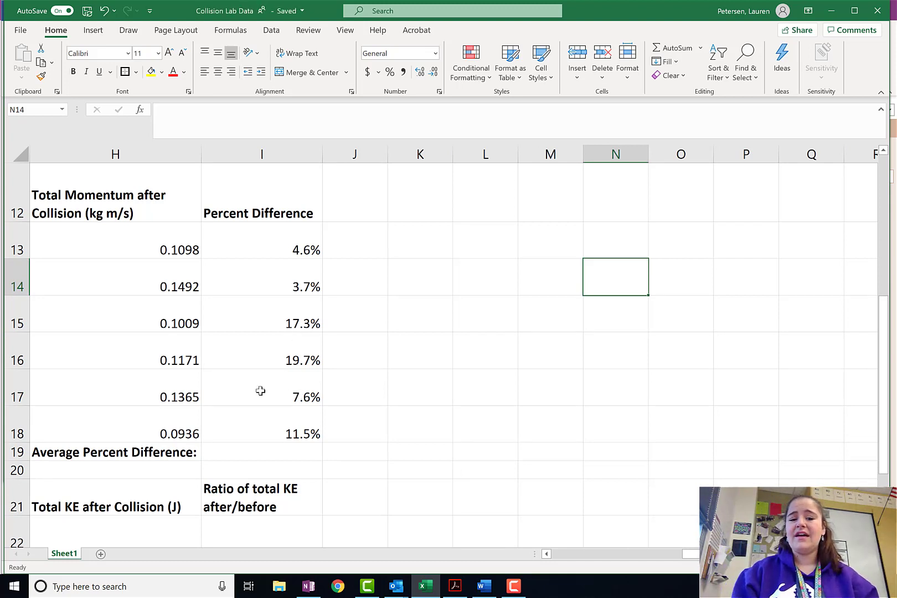
scroll(298, 435, "left", 1)
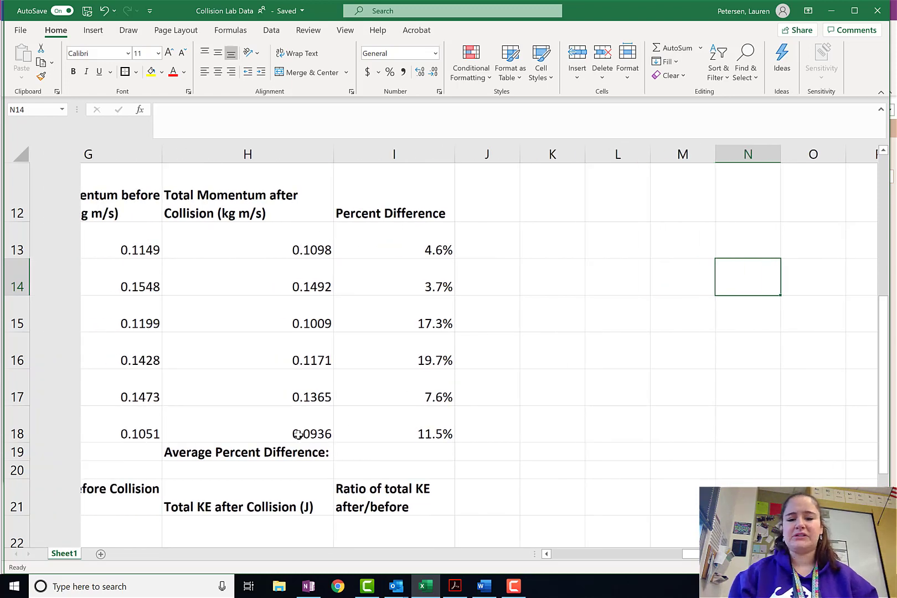
- Enter =AVERAGE(I13:I18) in I19 and format it as a percentage, showing 11%
left_click(373, 451)
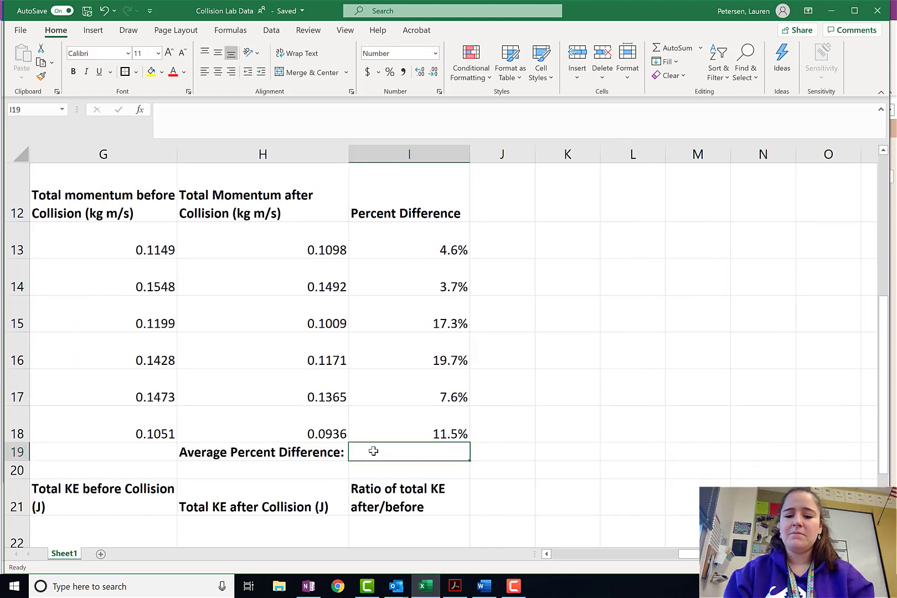
type("=AVER")
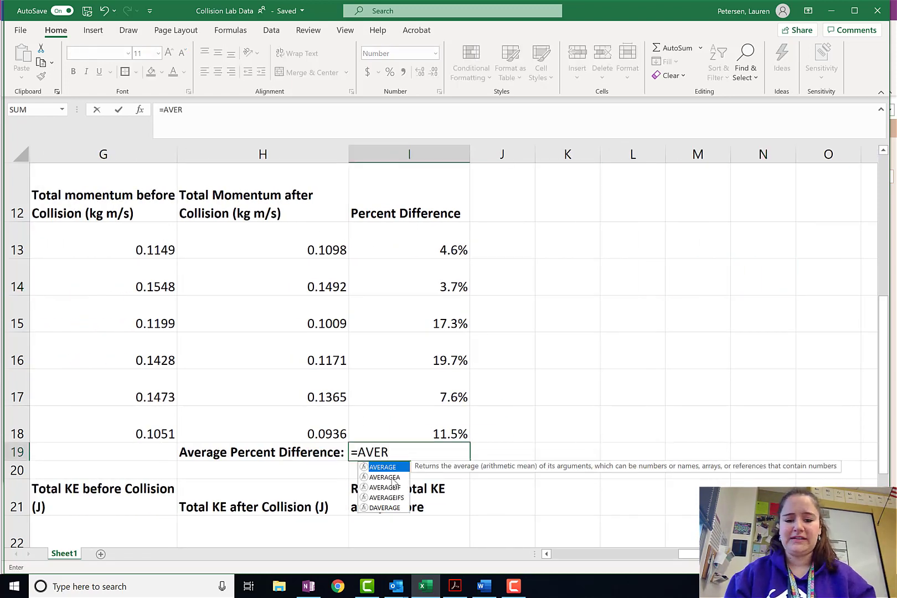
double_click(389, 467)
left_click_drag(394, 245, 408, 410)
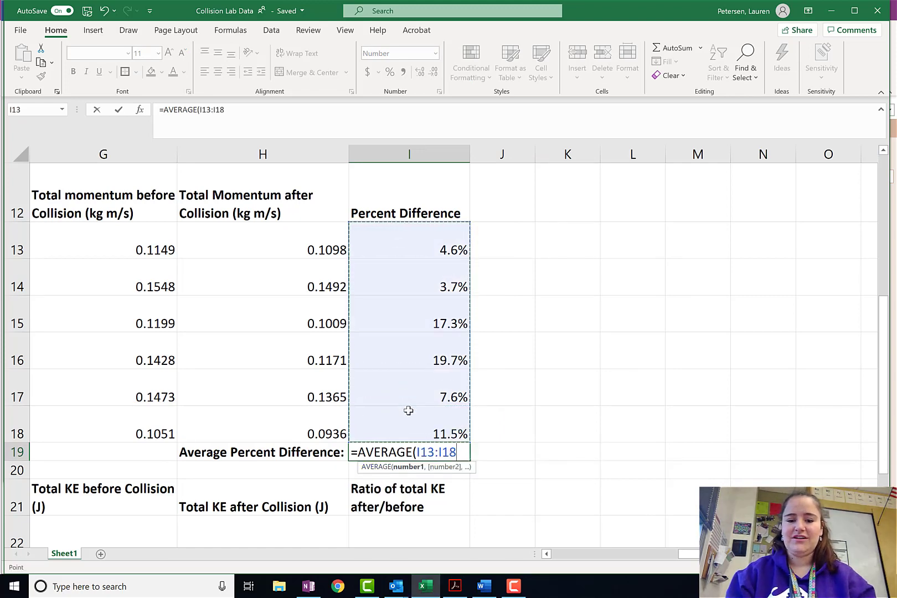
type(")")
key("Return")
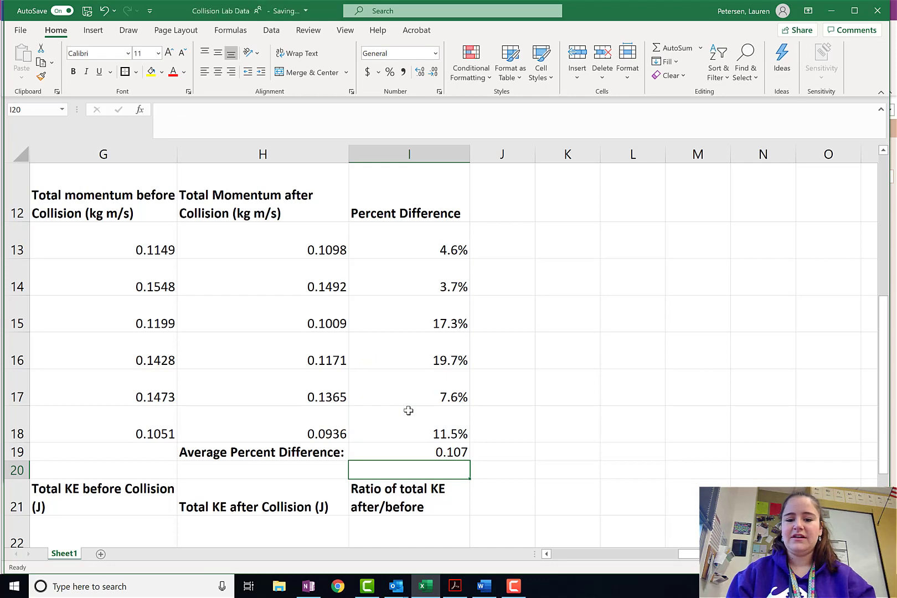
left_click(396, 451)
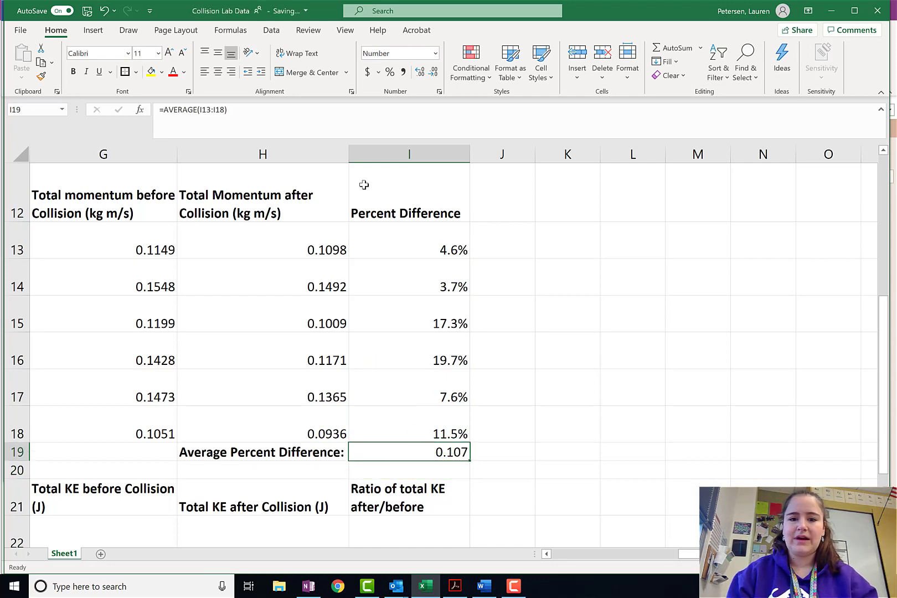
left_click(390, 72)
left_click(554, 470)
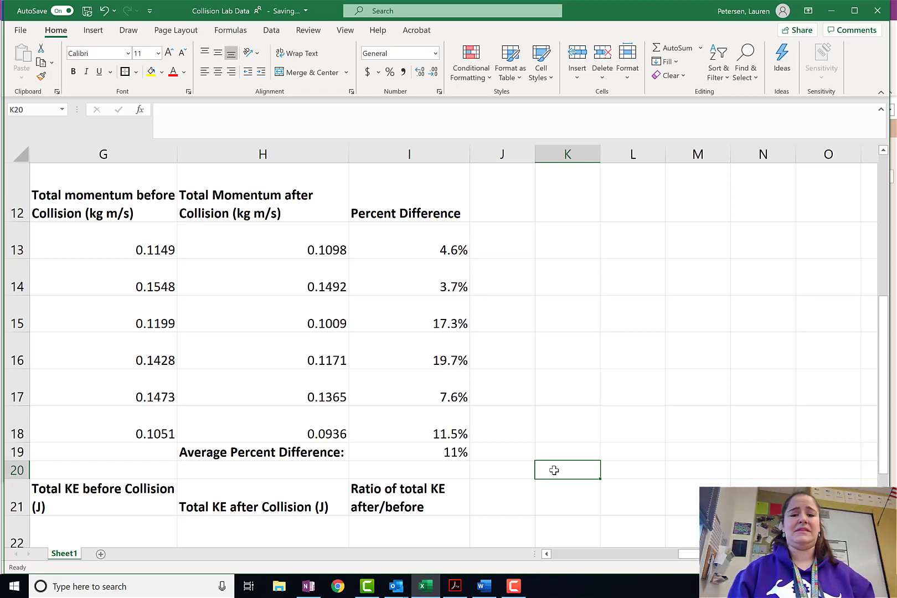
- Narrow columns C through H so their headers wrap
scroll(313, 400, "down", 1)
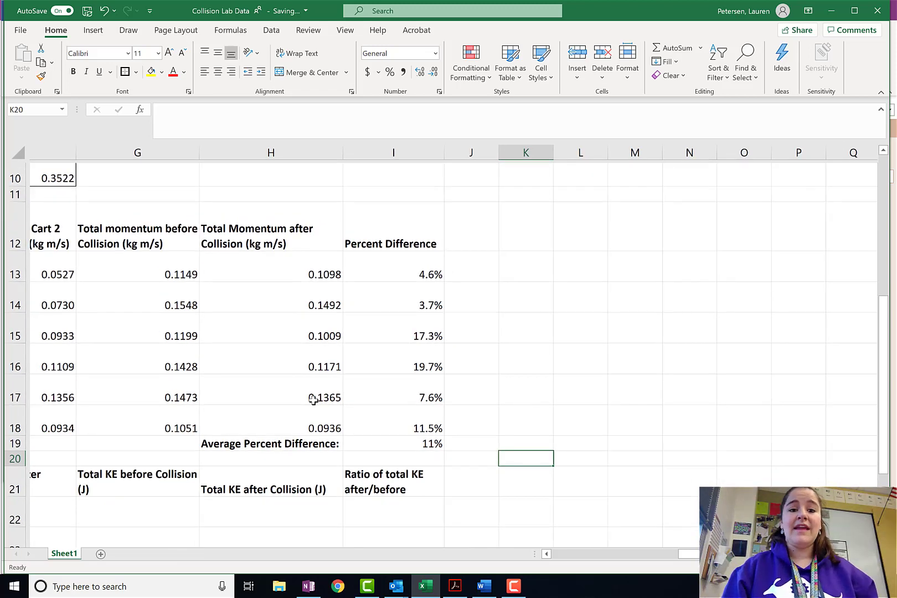
scroll(509, 496, "left", 3)
scroll(217, 393, "down", 1)
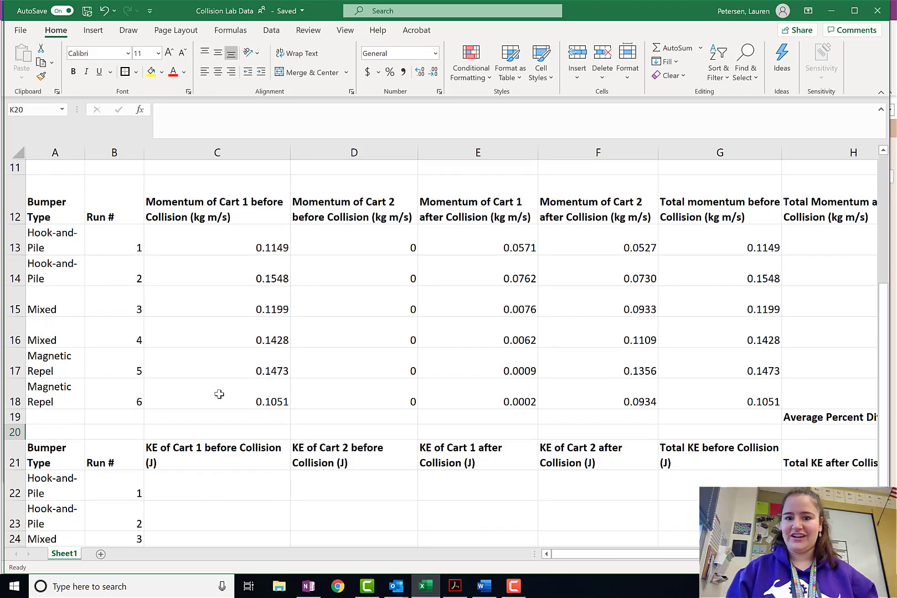
left_click_drag(221, 153, 837, 168)
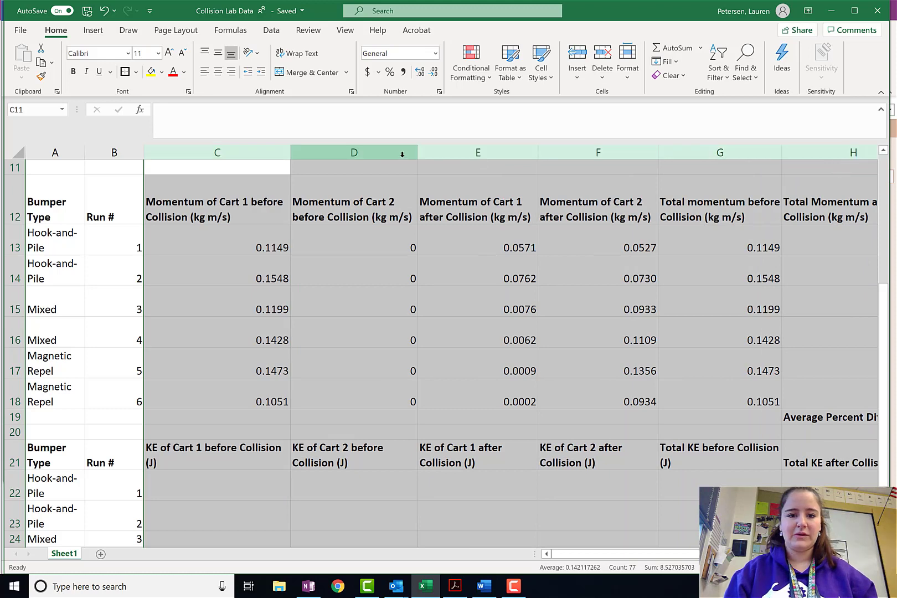
left_click_drag(290, 153, 266, 153)
left_click(327, 311)
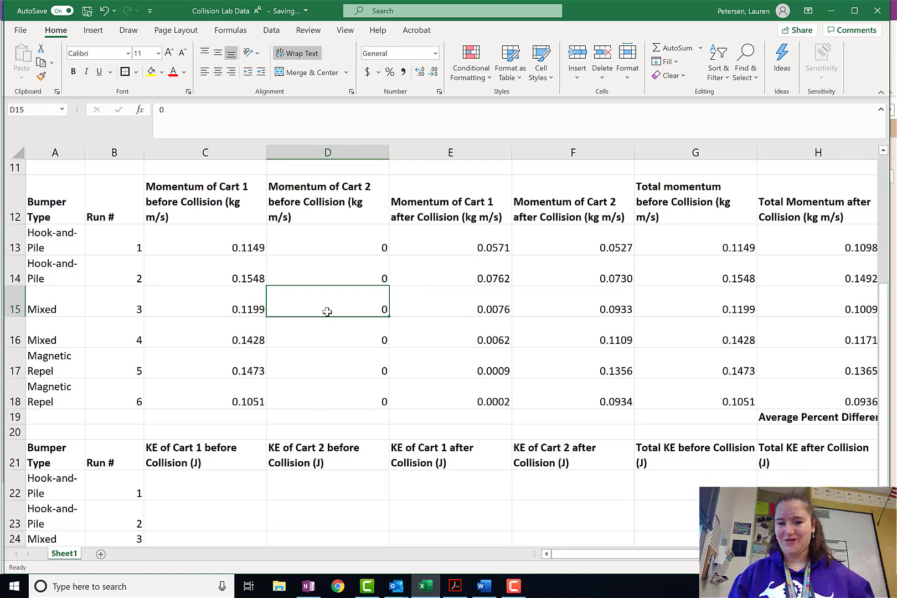
- Give KE table rows 22–27 one uniform two-line height
scroll(328, 312, "down", 2)
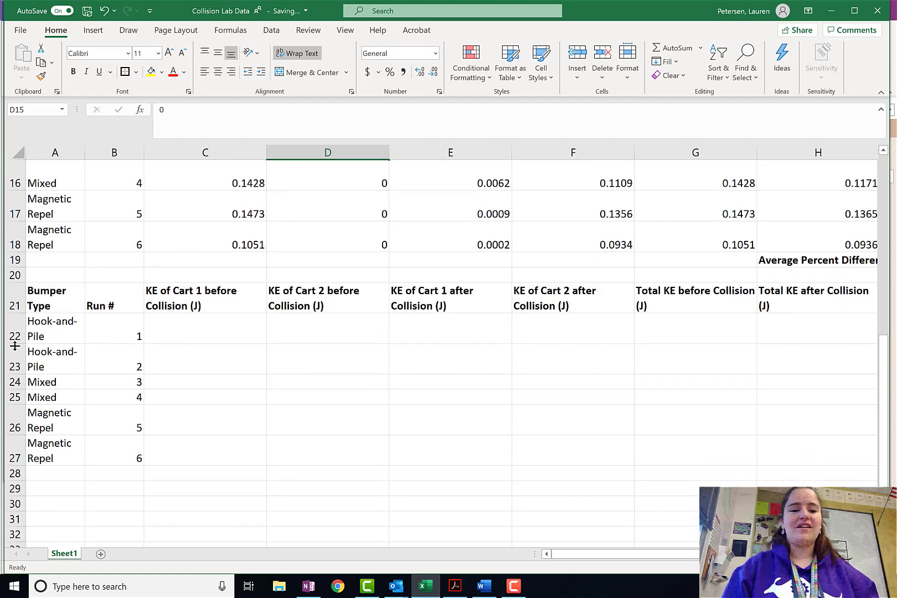
left_click_drag(15, 332, 16, 459)
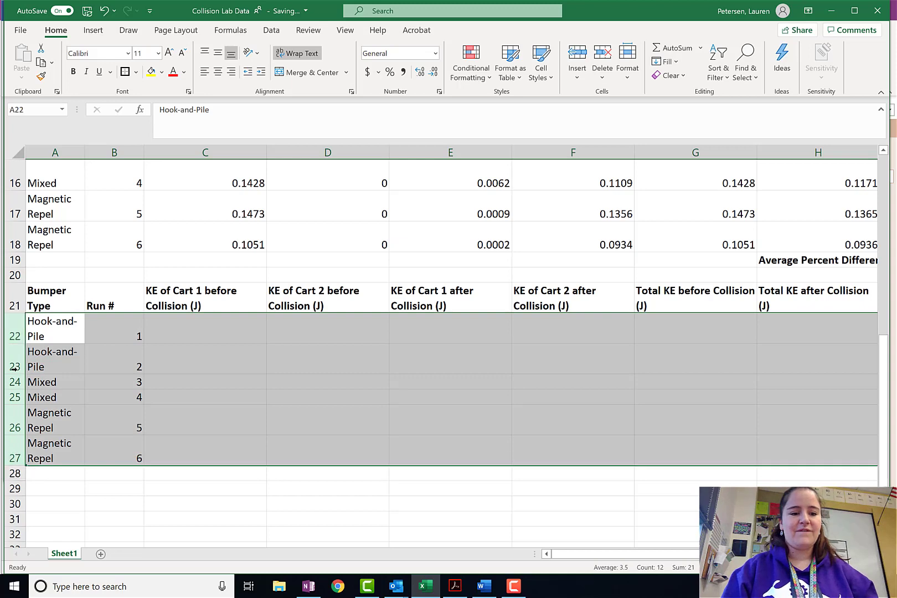
left_click_drag(15, 344, 17, 346)
left_click(315, 400)
scroll(314, 401, "up", 1)
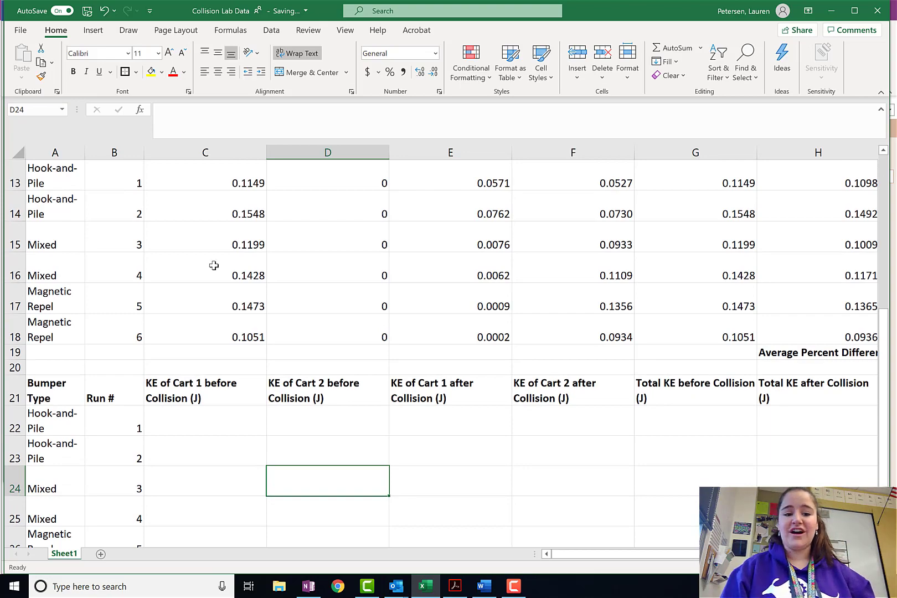
scroll(213, 264, "up", 2)
scroll(212, 266, "down", 5)
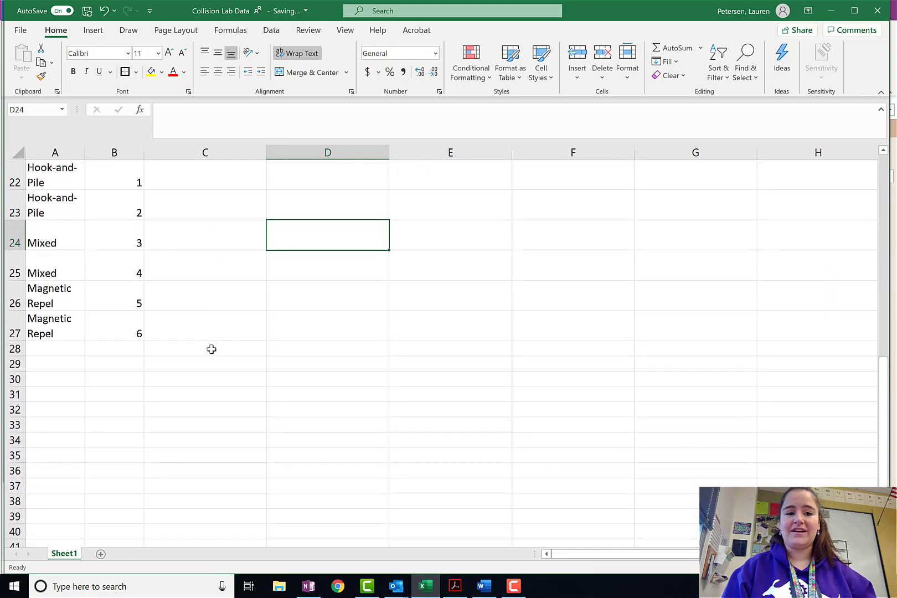
- Enter =0.5*$A$2*C5^2 in C22 for run 1's Cart 1 energy, giving 0.02432
scroll(211, 349, "up", 1)
left_click(188, 226)
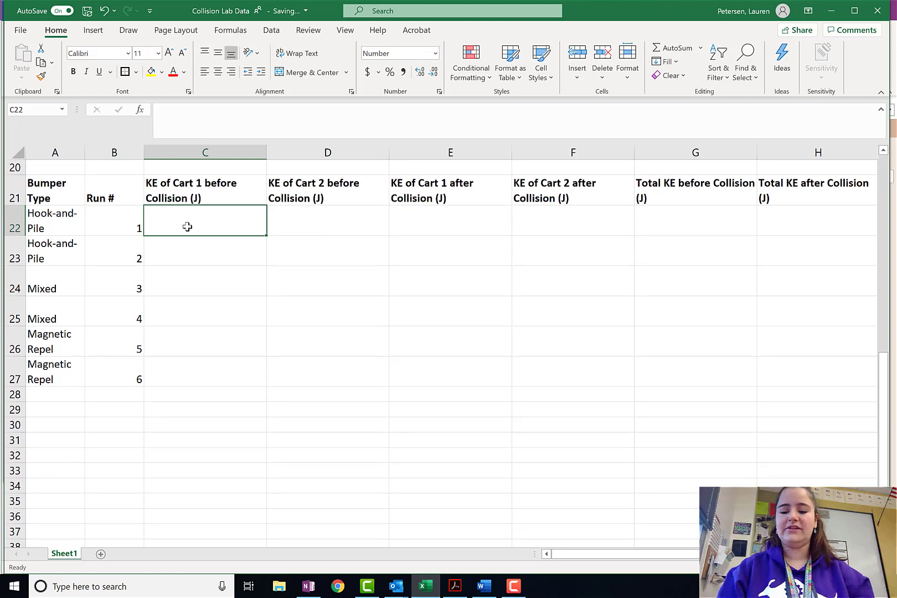
type("=")
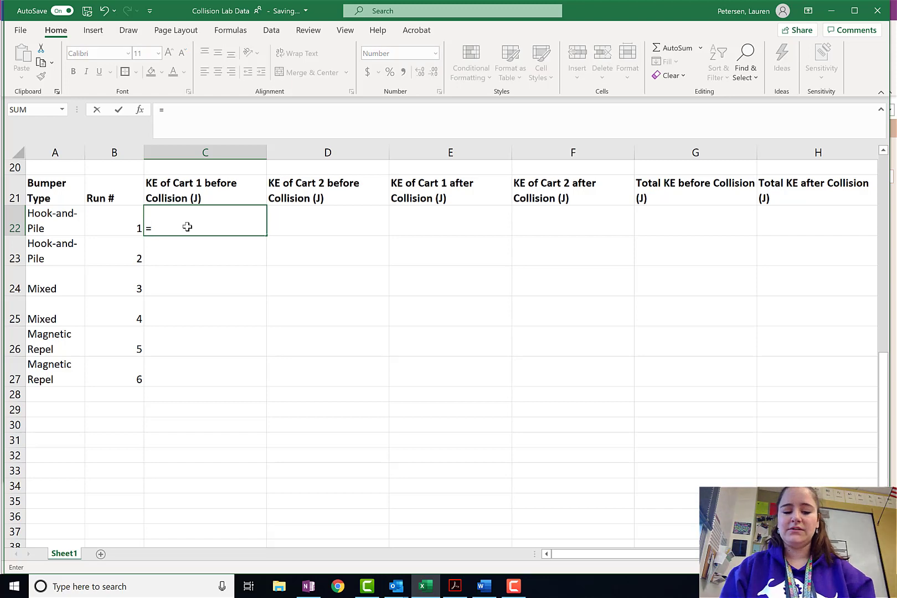
type("0.5*")
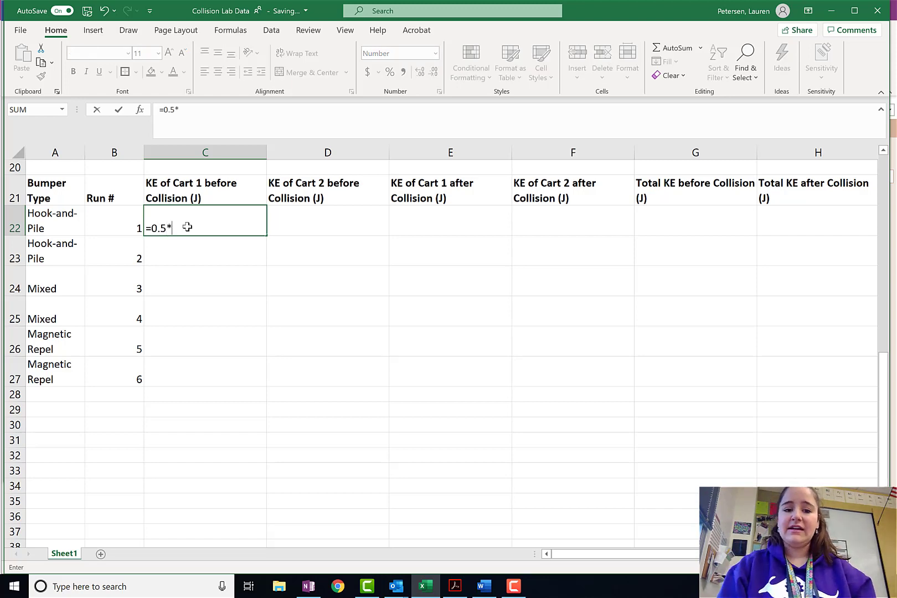
scroll(130, 191, "up", 6)
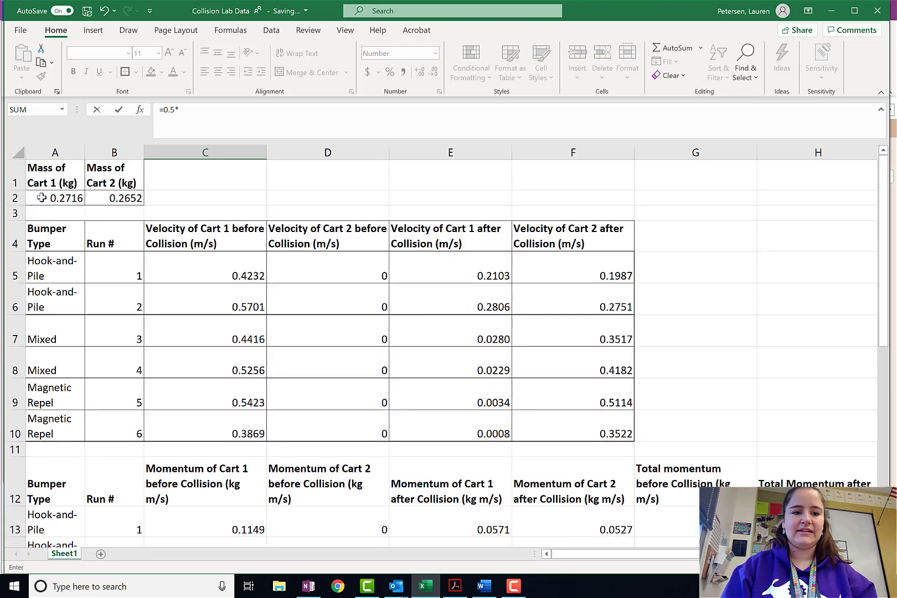
left_click(41, 198)
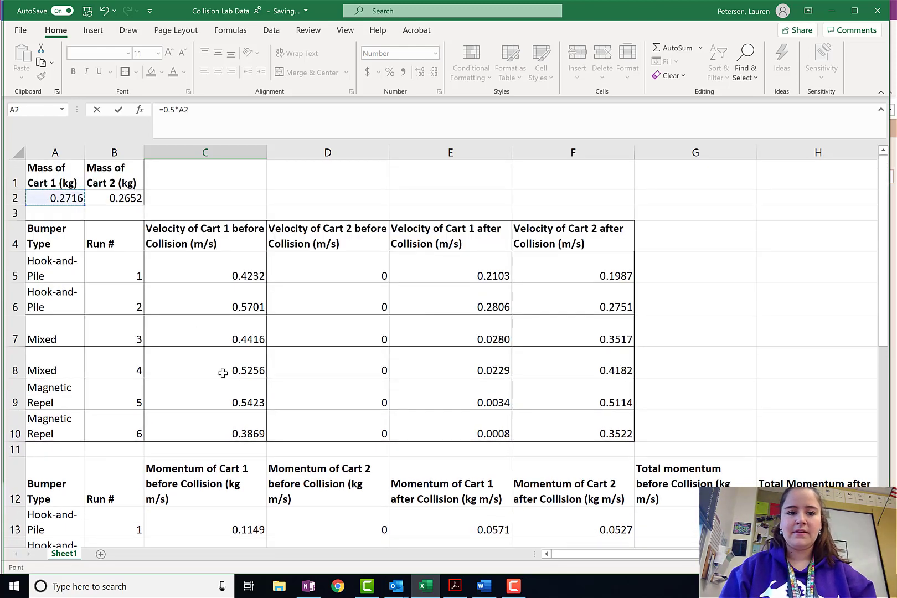
left_click(200, 119)
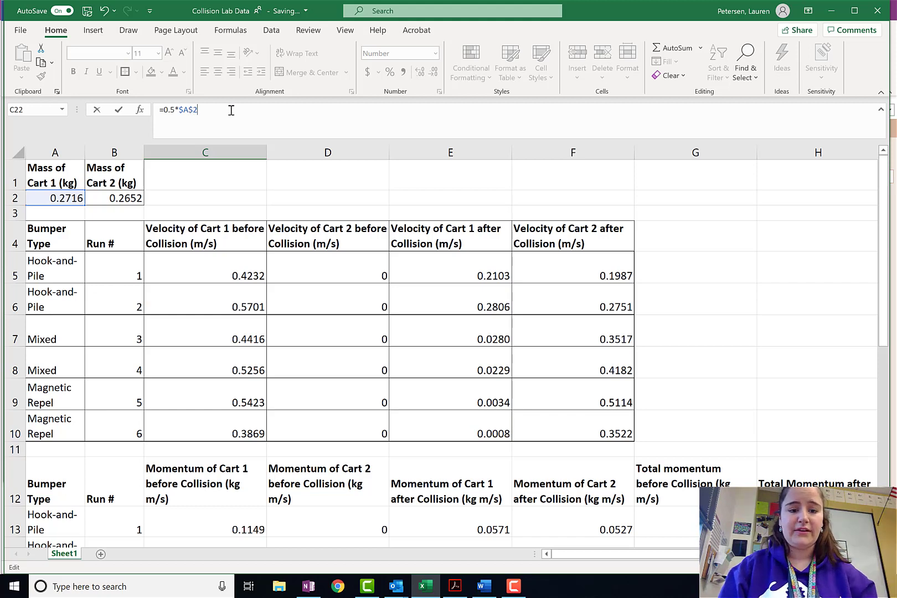
left_click(214, 270)
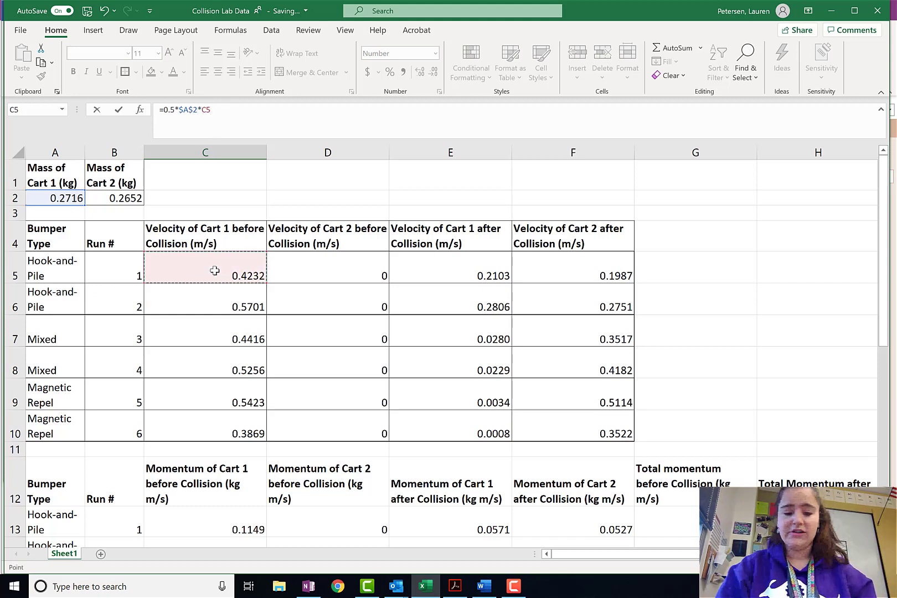
type("^")
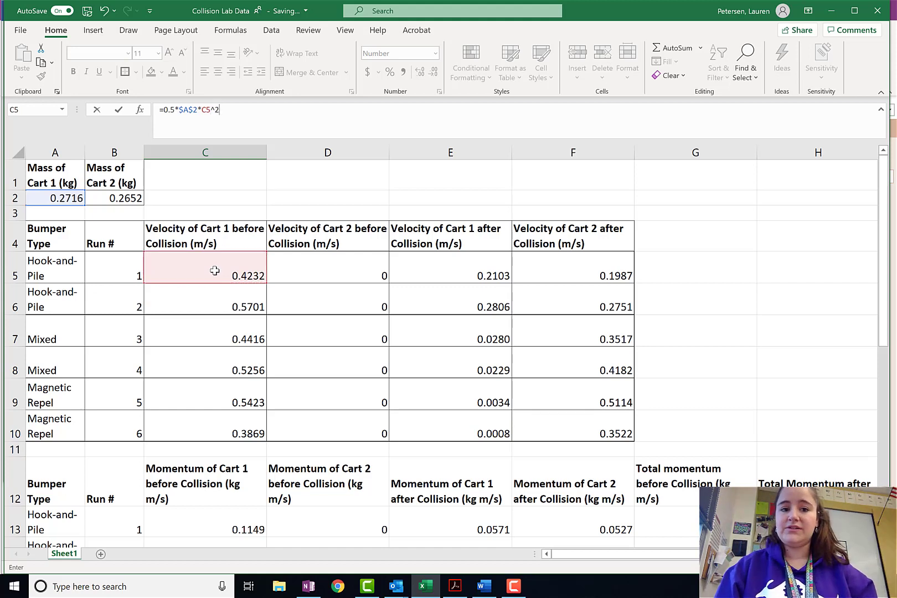
type("2")
key("Return")
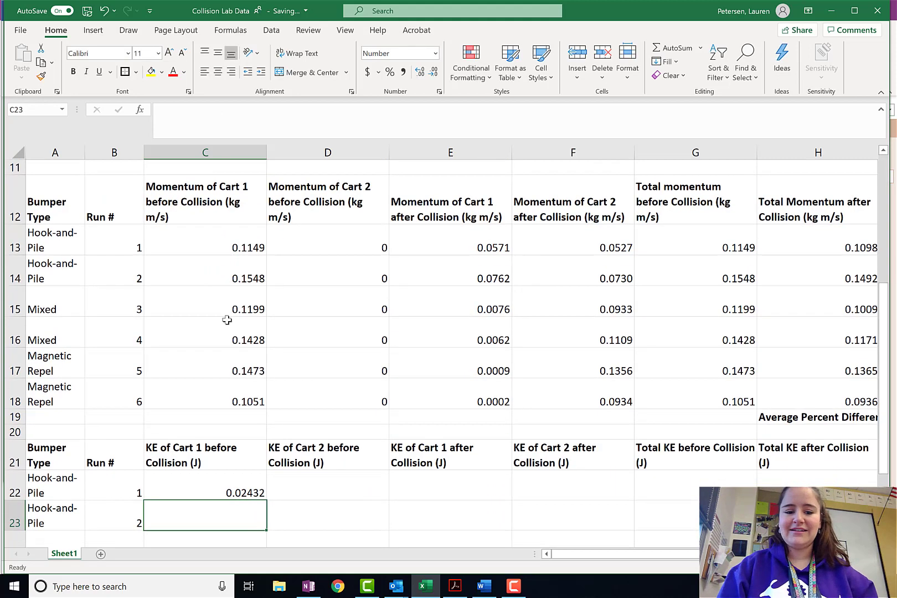
left_click(187, 476)
scroll(188, 476, "down", 2)
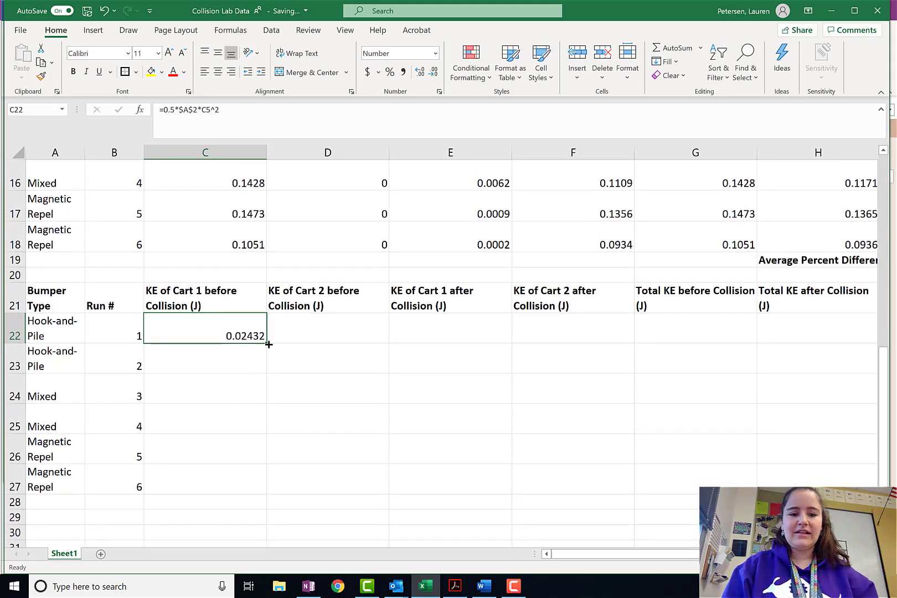
- Fill the C22 KE formula down to C27 and verify C25's references
left_click_drag(265, 344, 260, 496)
left_click(219, 422)
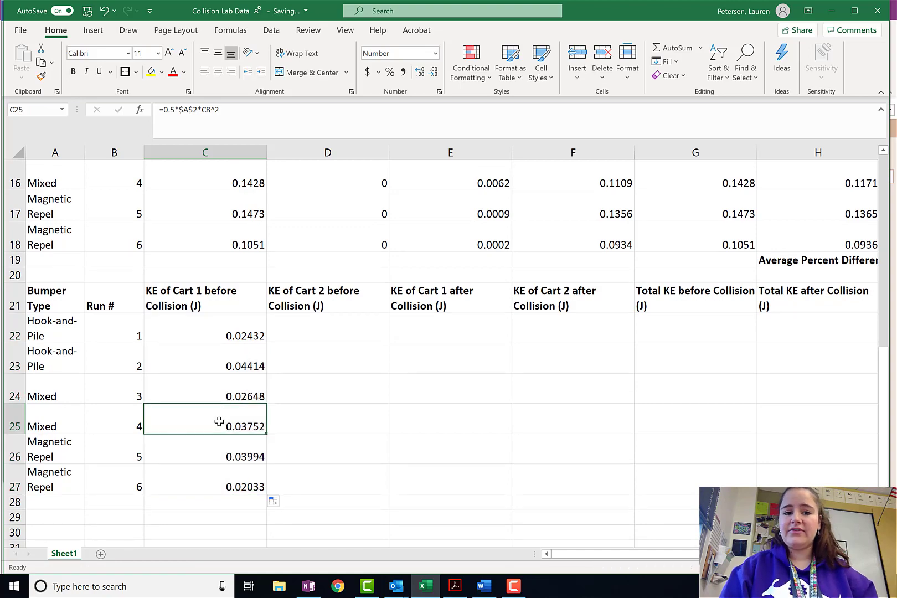
double_click(218, 421)
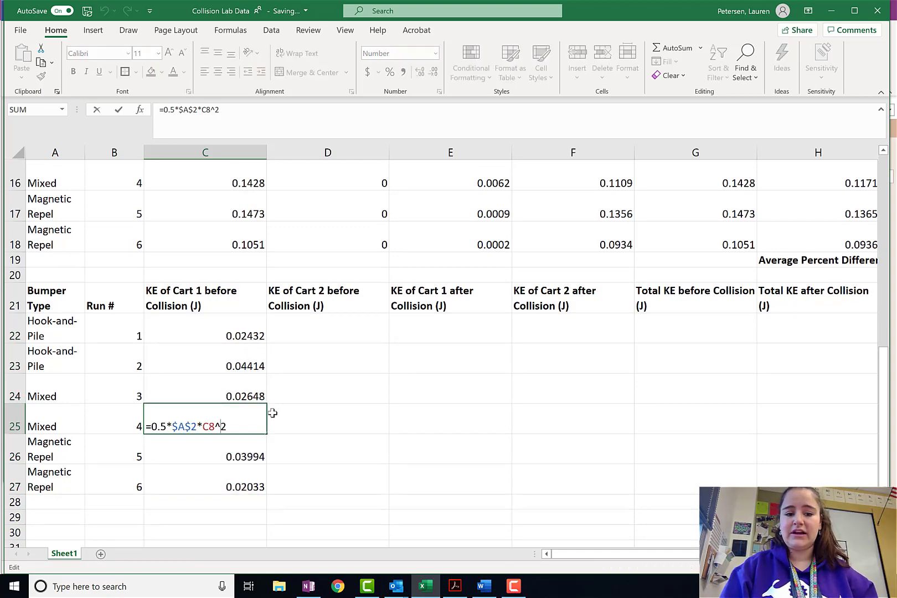
scroll(272, 412, "up", 2)
scroll(273, 413, "up", 4)
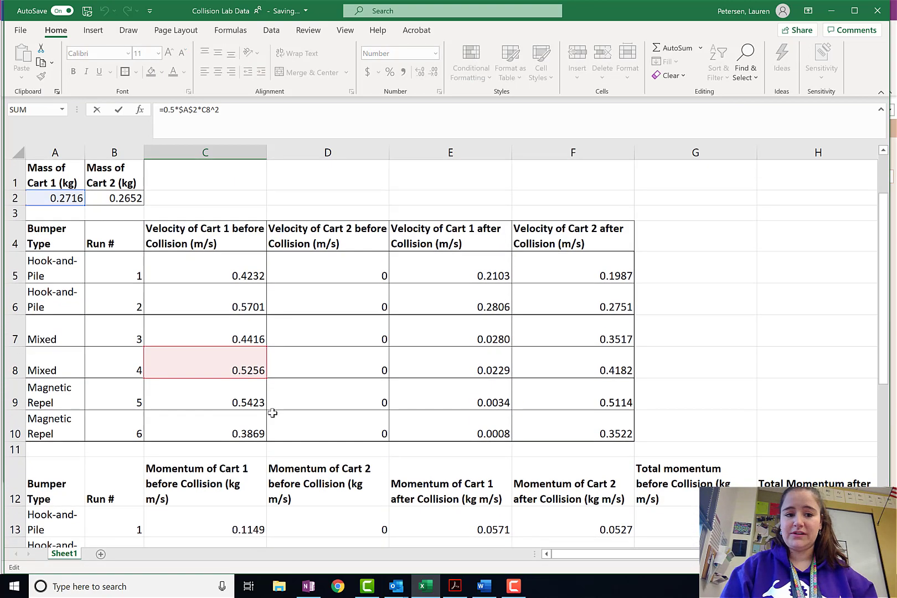
scroll(223, 397, "down", 8)
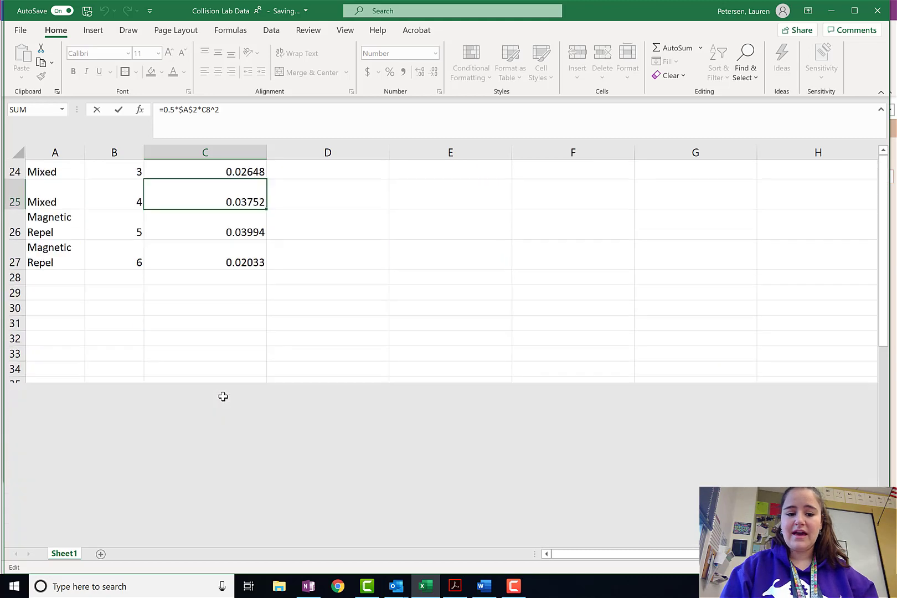
scroll(223, 397, "up", 3)
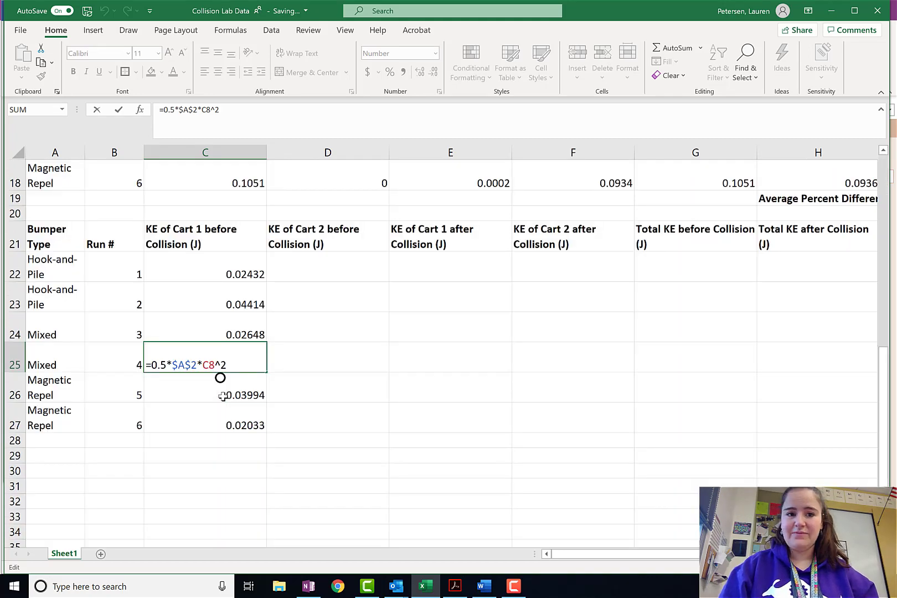
key("Return")
- Enter 0 for KE of Cart 2 before Collision in D22 through D27
left_click(322, 422)
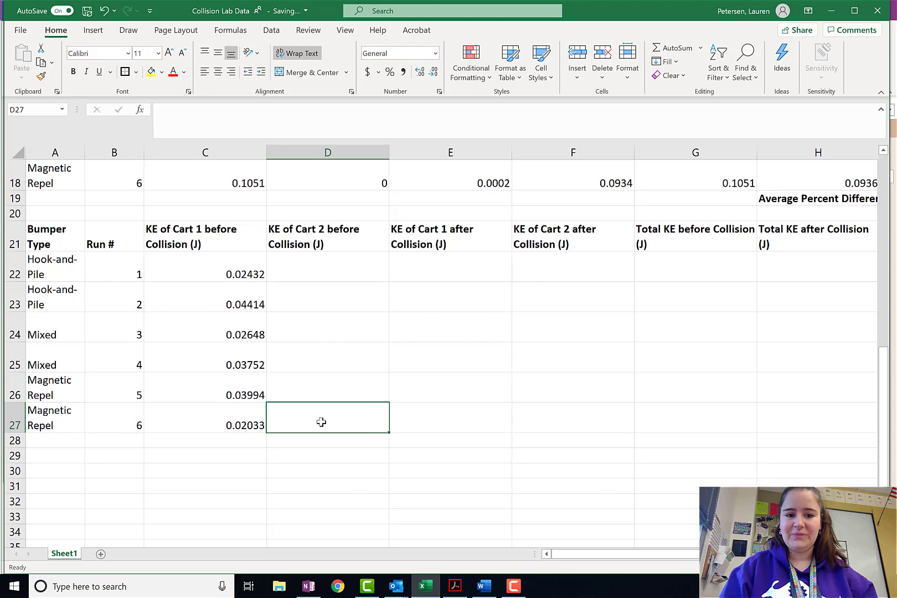
left_click(196, 276)
left_click(339, 273)
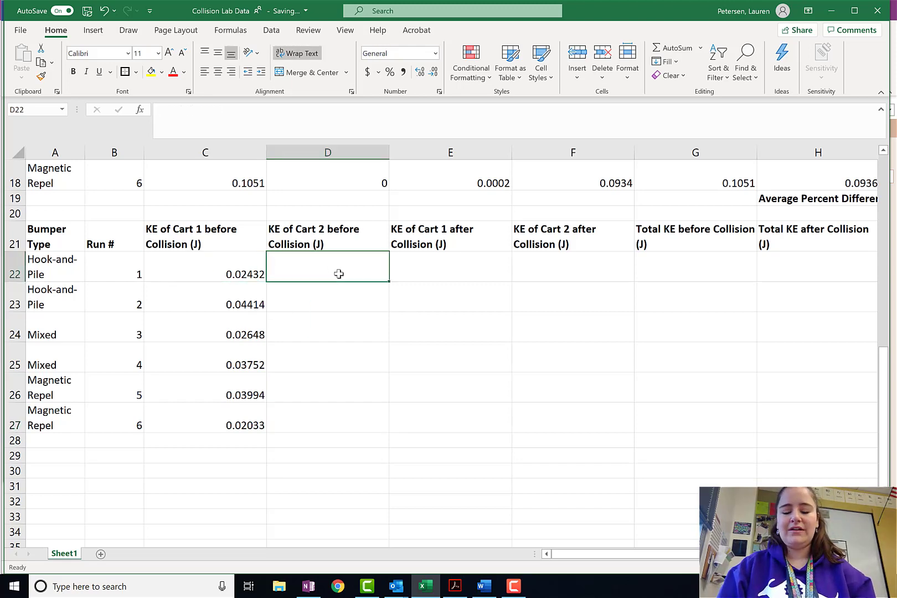
type("0 0 0 0 0 0")
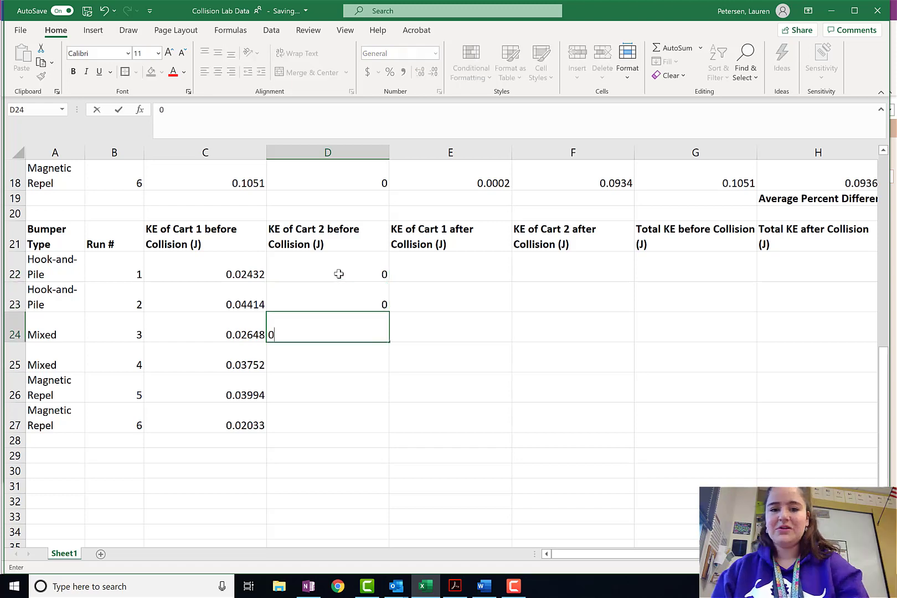
key("Tab")
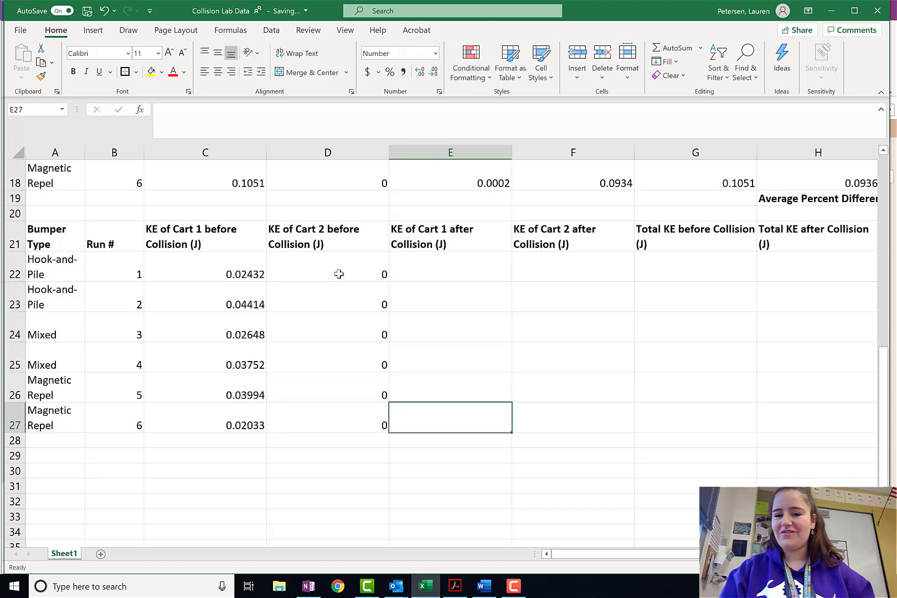
left_click(446, 276)
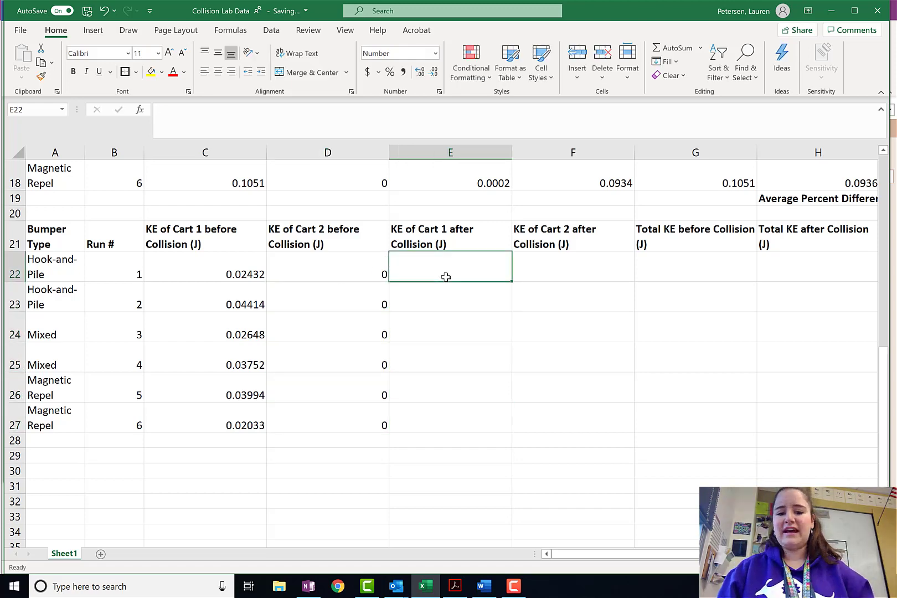
- Enter =0.5*$A$2*E5^2 in E22 for run 1's Cart 1 after-collision energy
type("=0.5*")
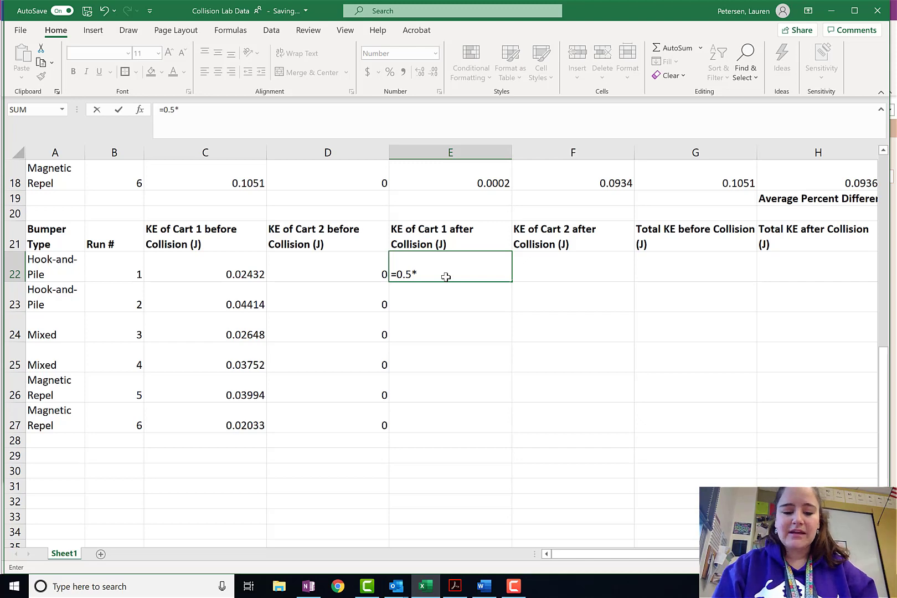
type("$A$2*")
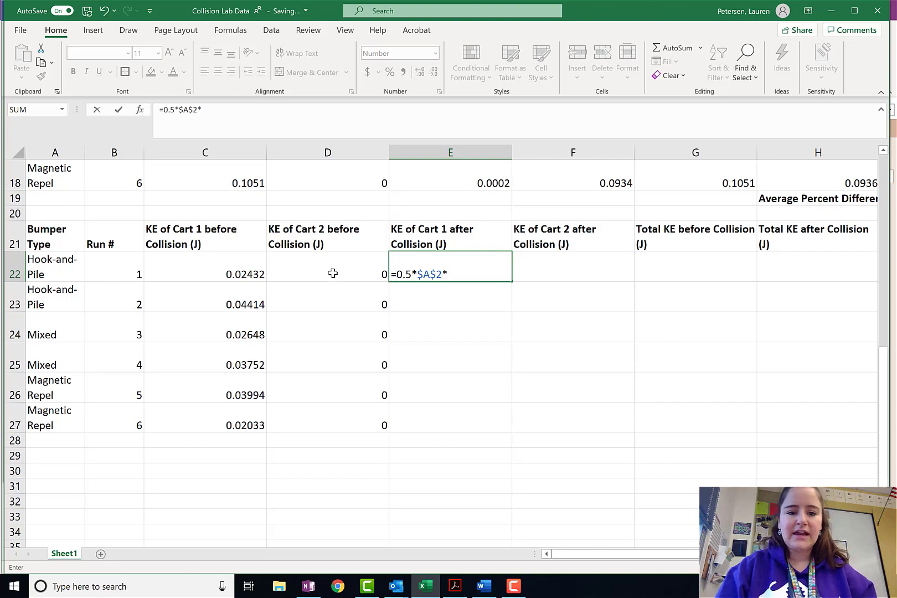
scroll(332, 274, "up", 5)
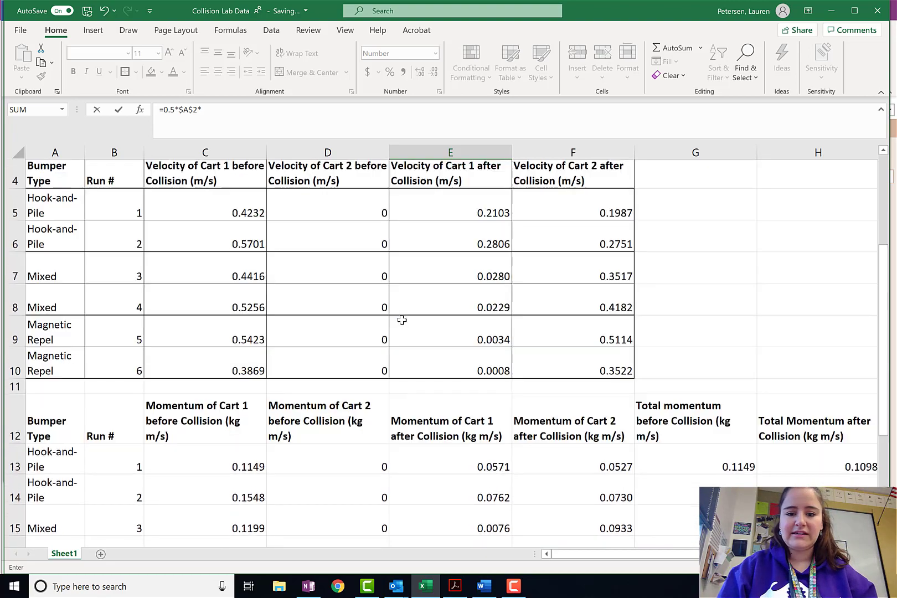
left_click(449, 215)
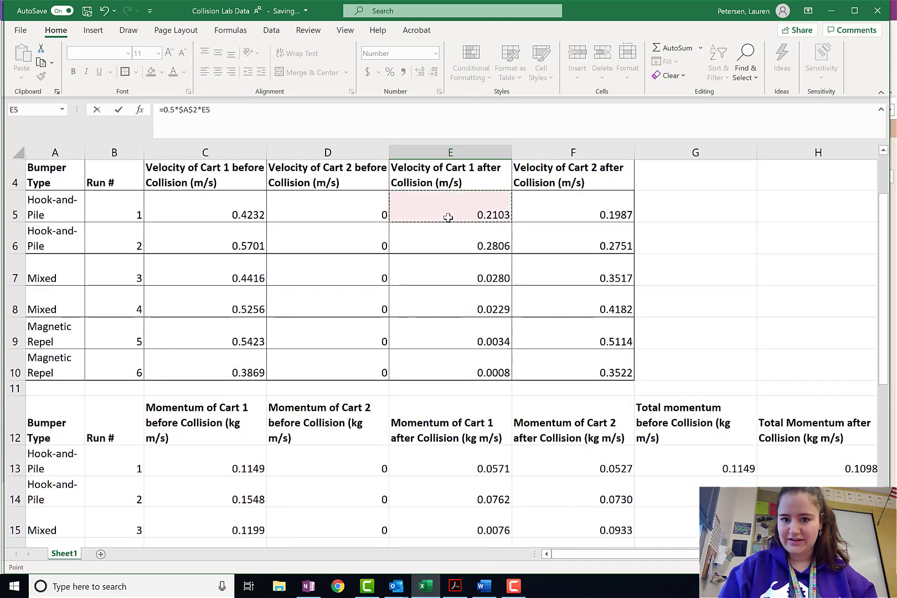
scroll(475, 424, "down", 8)
scroll(474, 423, "up", 3)
type("^2")
key("Return")
- Fill the E22 formula down to E27 and show five decimals (0.00601 for run 1)
left_click(453, 242)
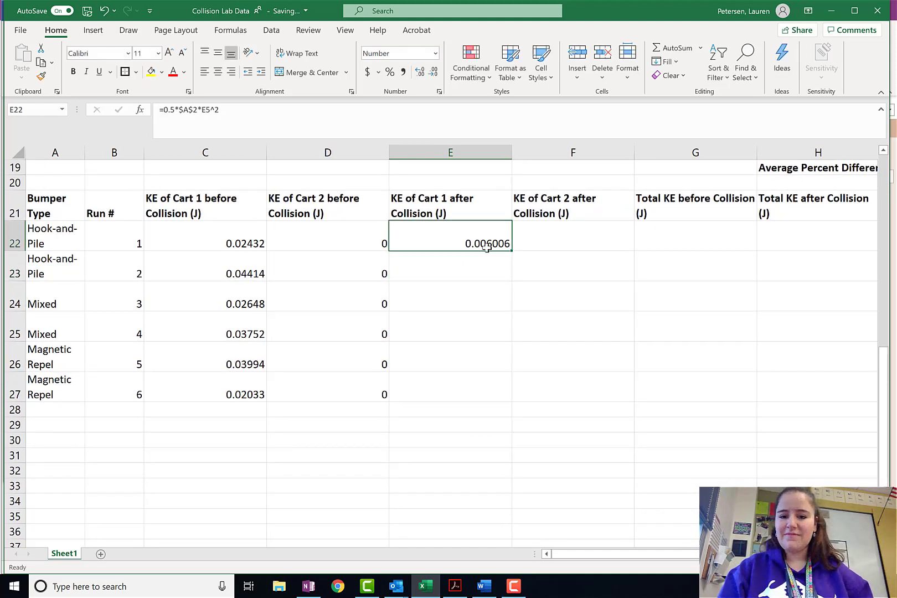
left_click_drag(512, 251, 508, 394)
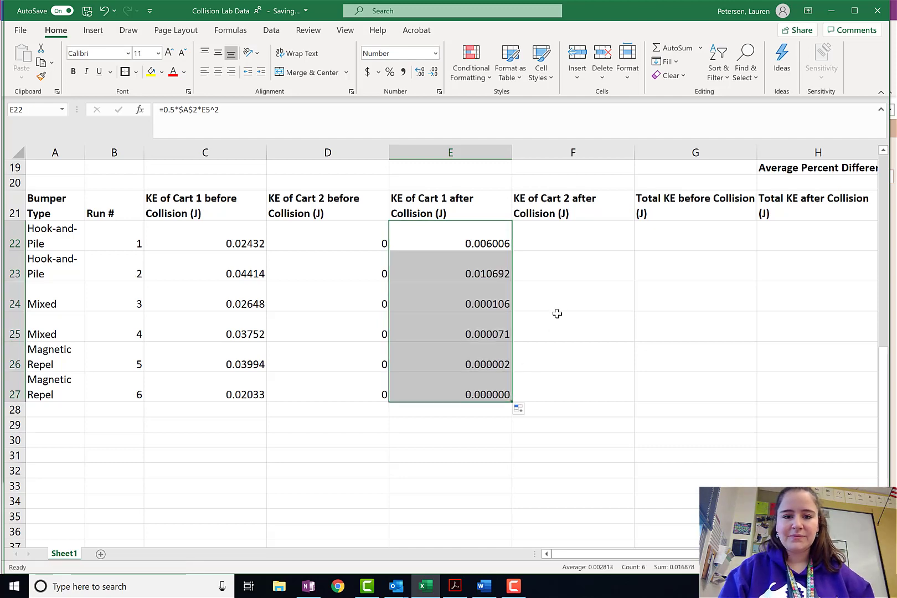
left_click(431, 74)
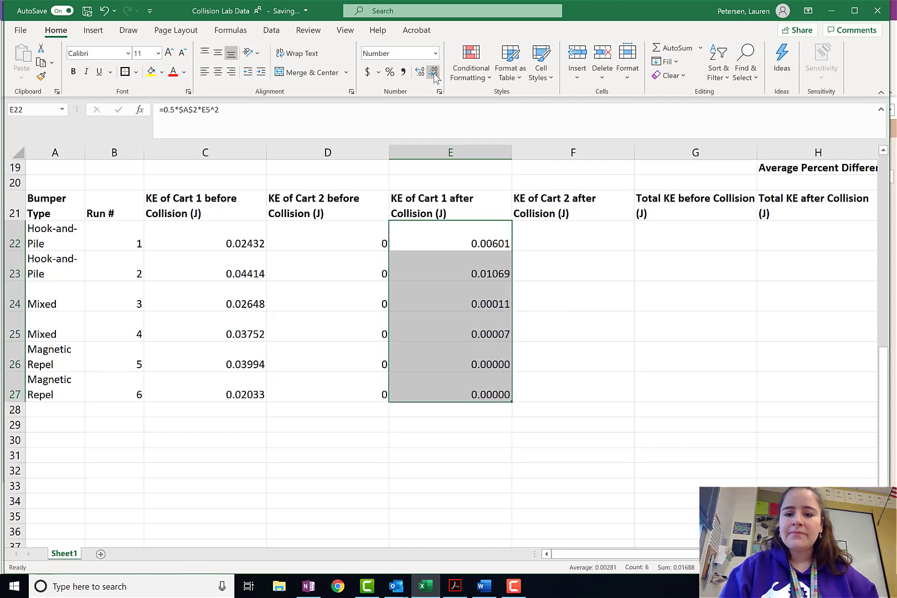
left_click(588, 325)
left_click(572, 241)
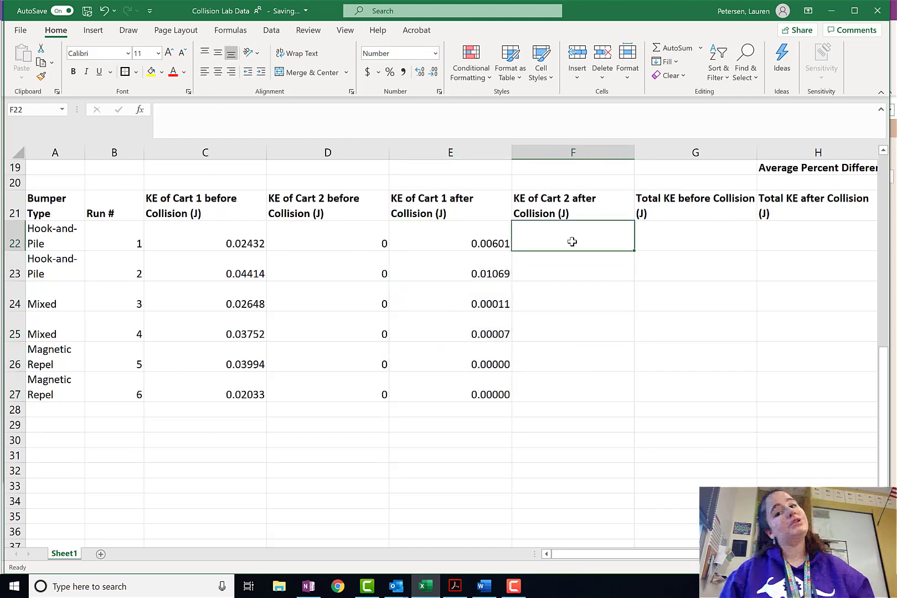
- Enter =0.5*$B$2*F5^2 in F22, fill down to F27, and show five decimals
type("=")
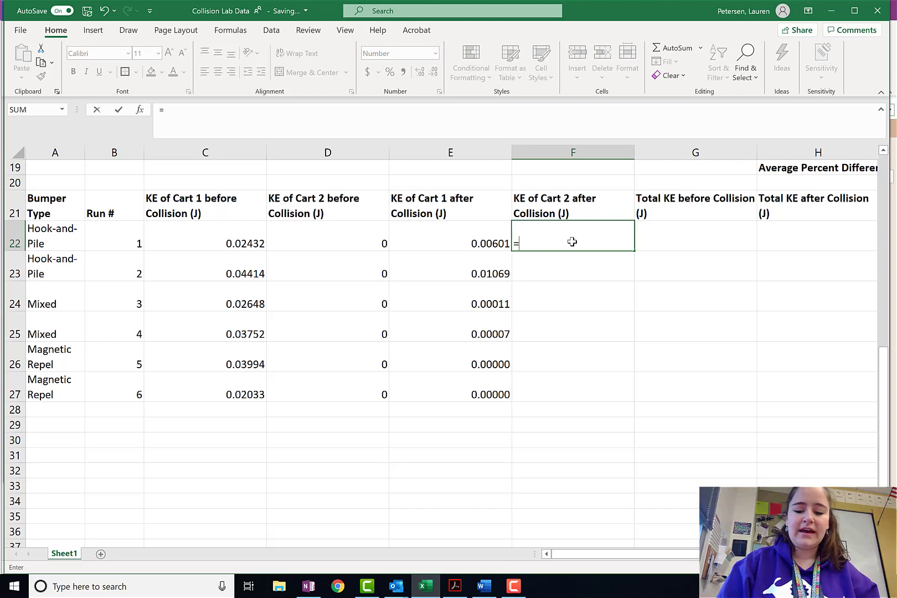
type("0.5*")
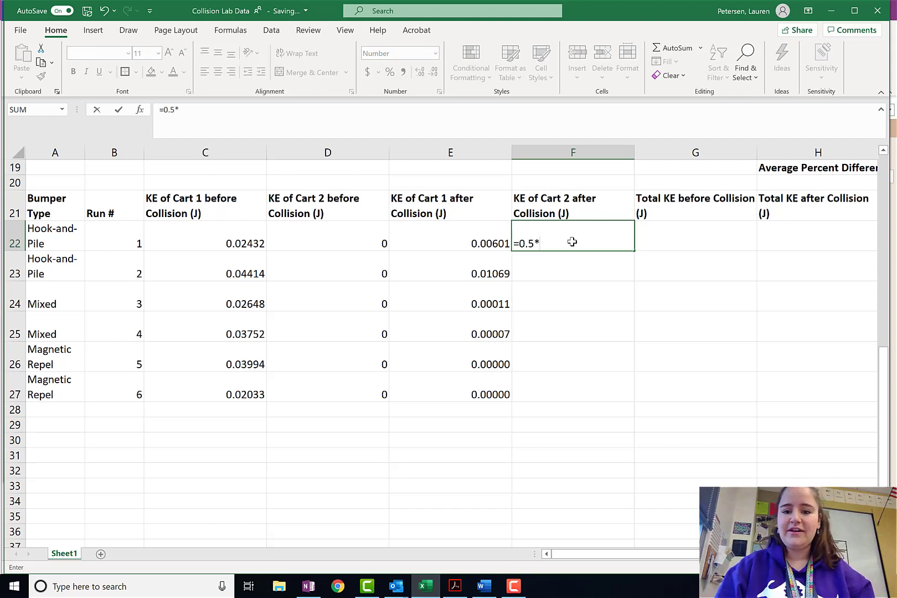
scroll(232, 270, "up", 6)
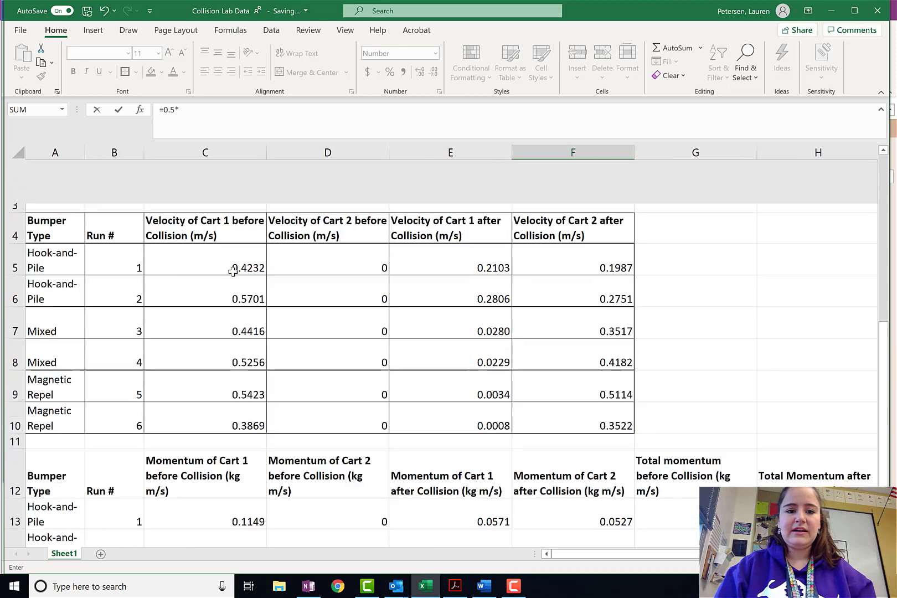
left_click(124, 198)
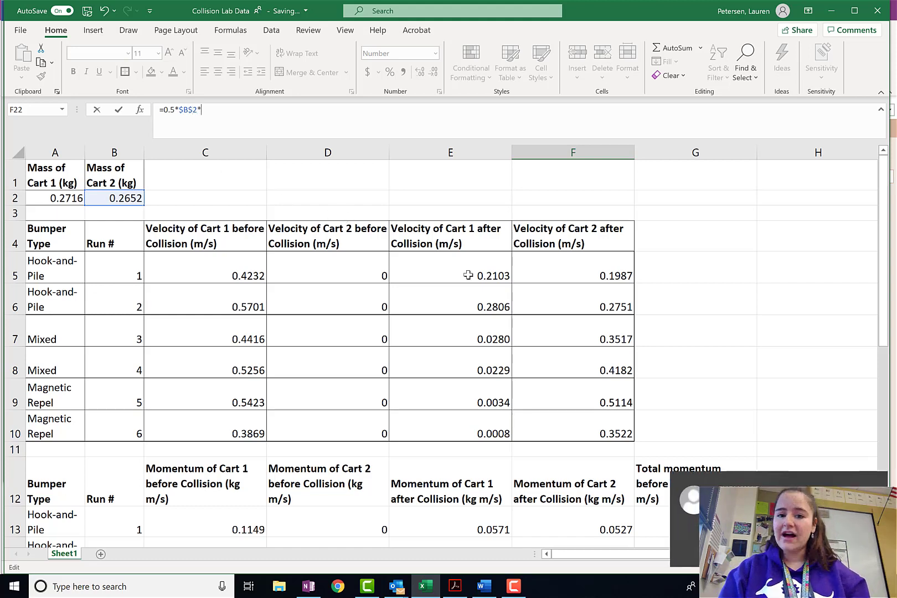
left_click(584, 268)
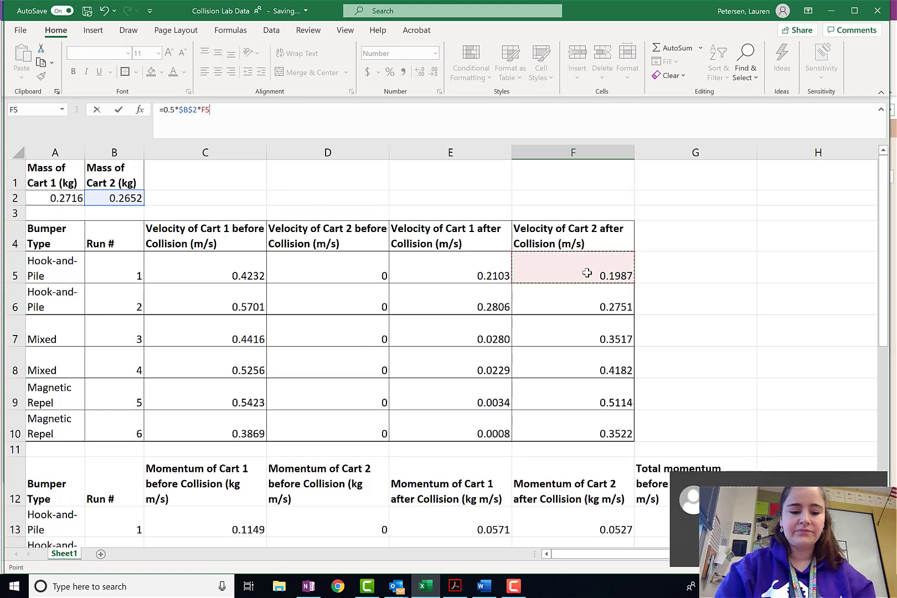
type("^2")
key("Return")
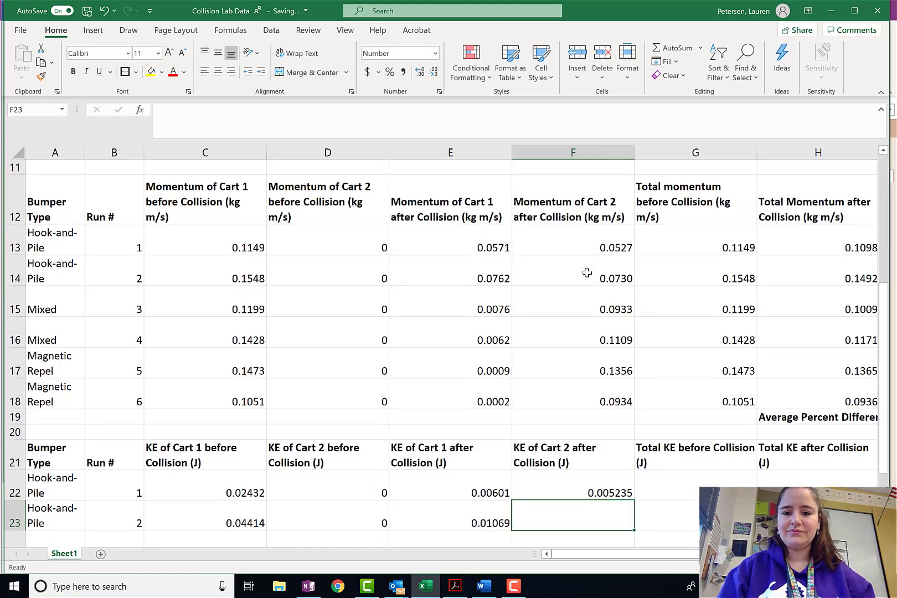
scroll(590, 385, "down", 2)
left_click(555, 326)
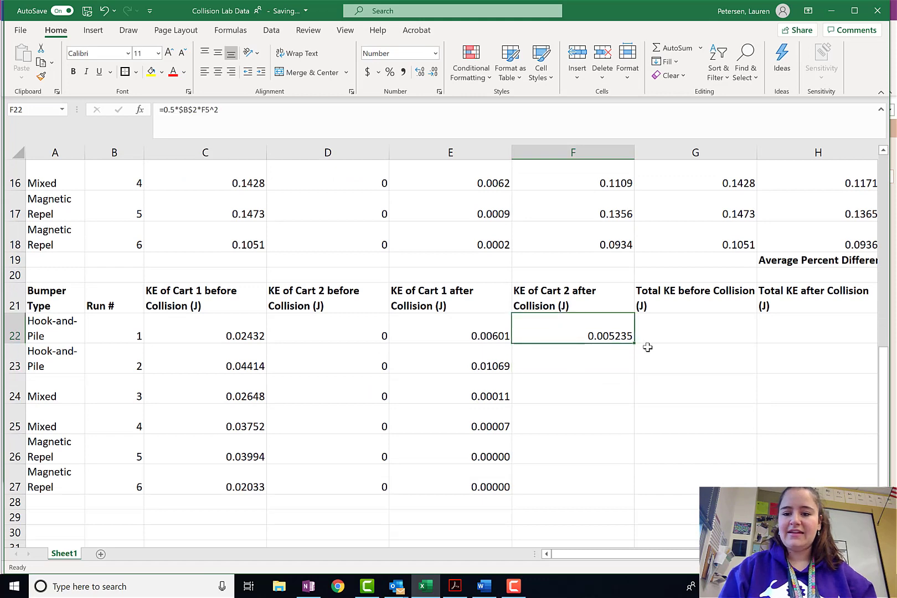
left_click_drag(635, 344, 635, 486)
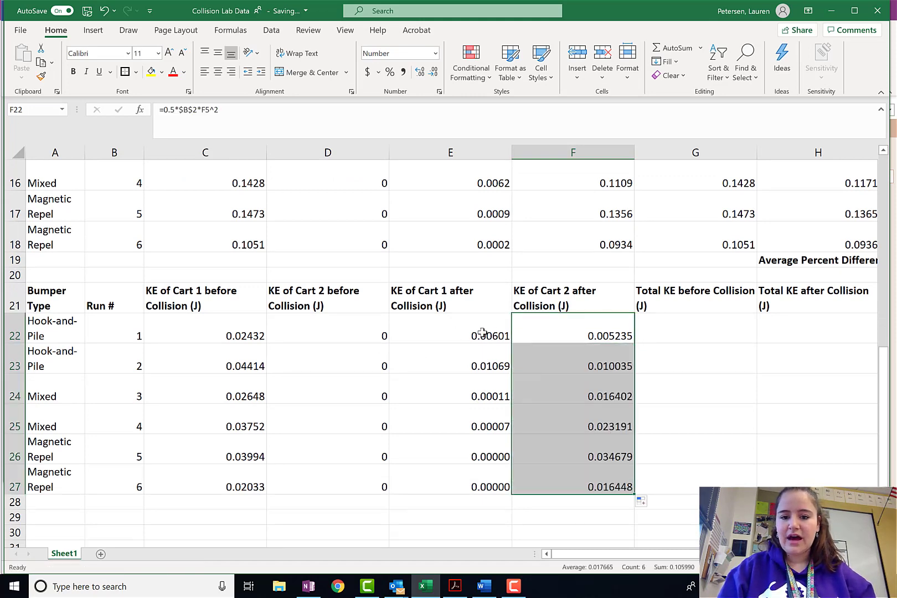
left_click(433, 72)
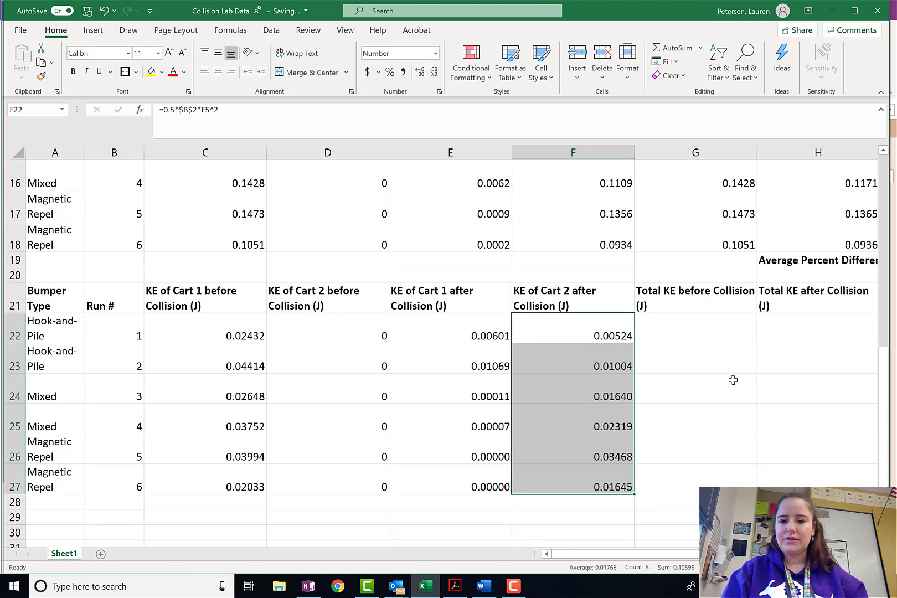
left_click(677, 364)
- Enter =C22+D22 for Total KE before Collision and fill it down to row 27
left_click(674, 327)
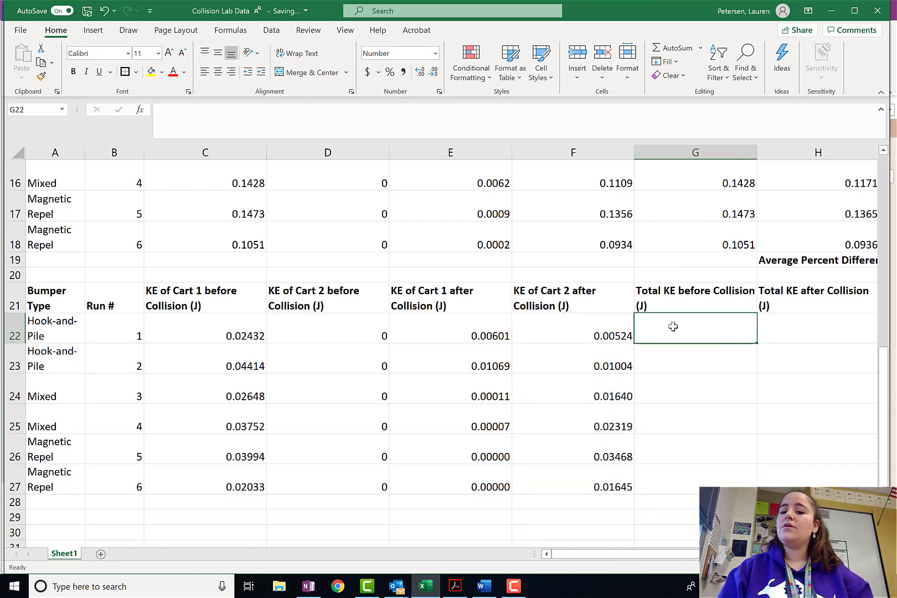
type("=")
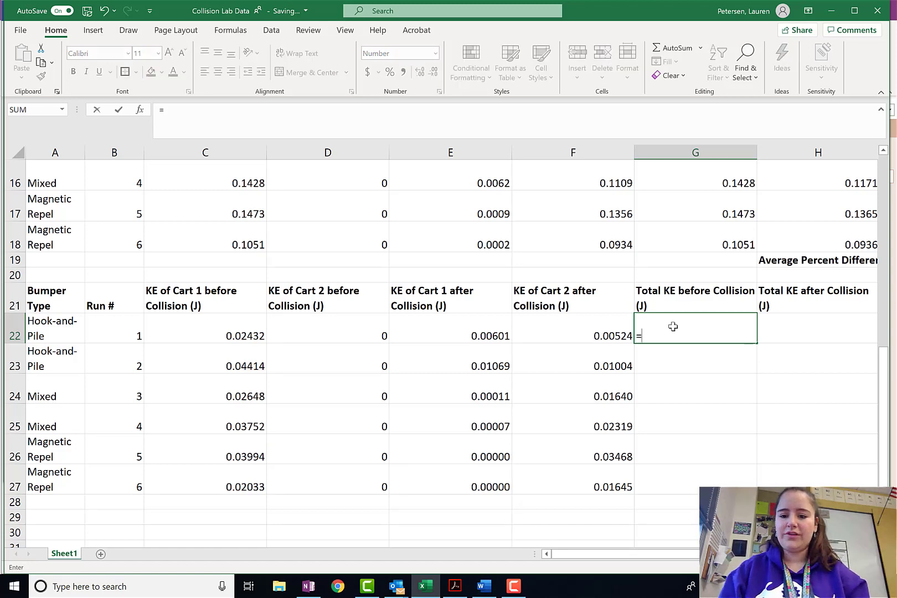
left_click(177, 333)
type("+")
left_click(325, 333)
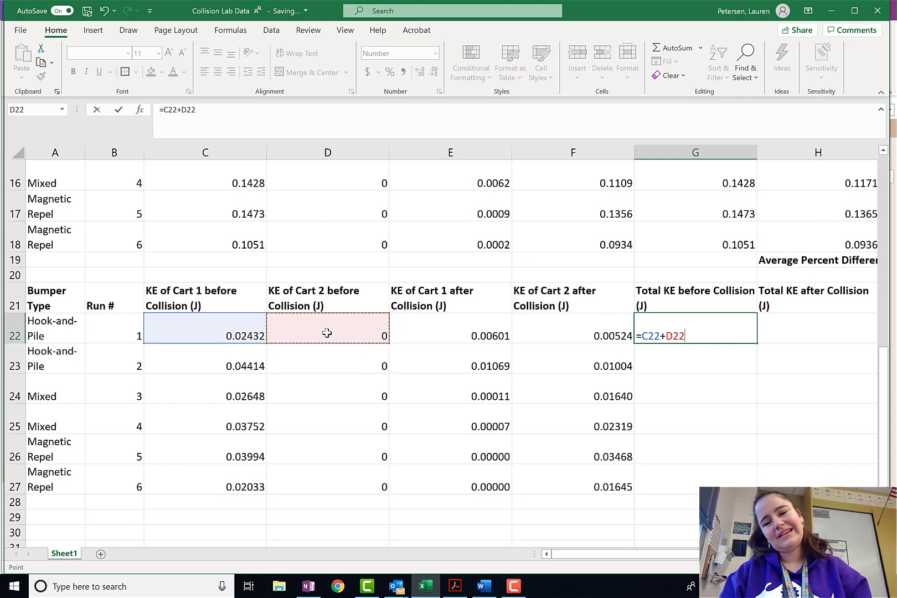
key("Return")
scroll(655, 419, "down", 1)
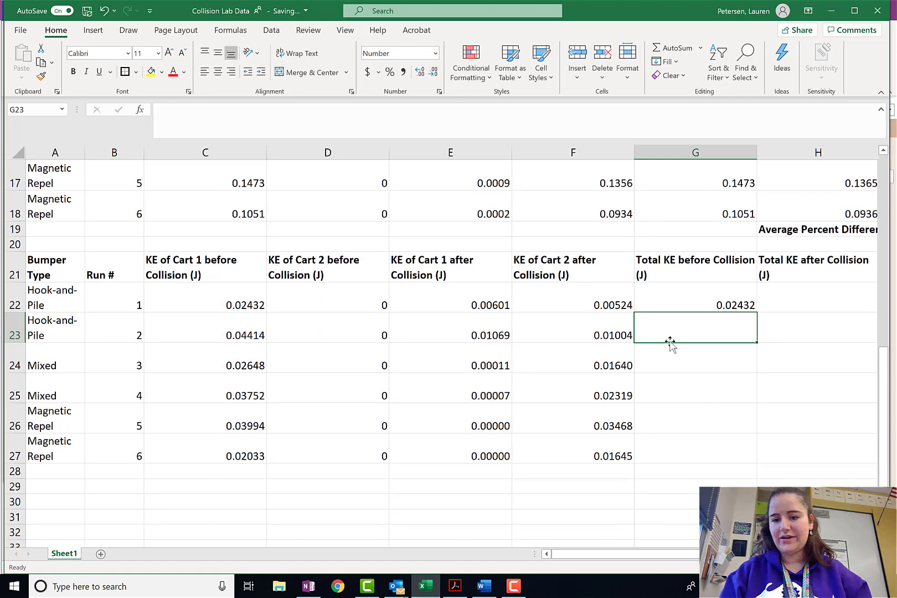
left_click(655, 296)
left_click_drag(757, 313, 751, 458)
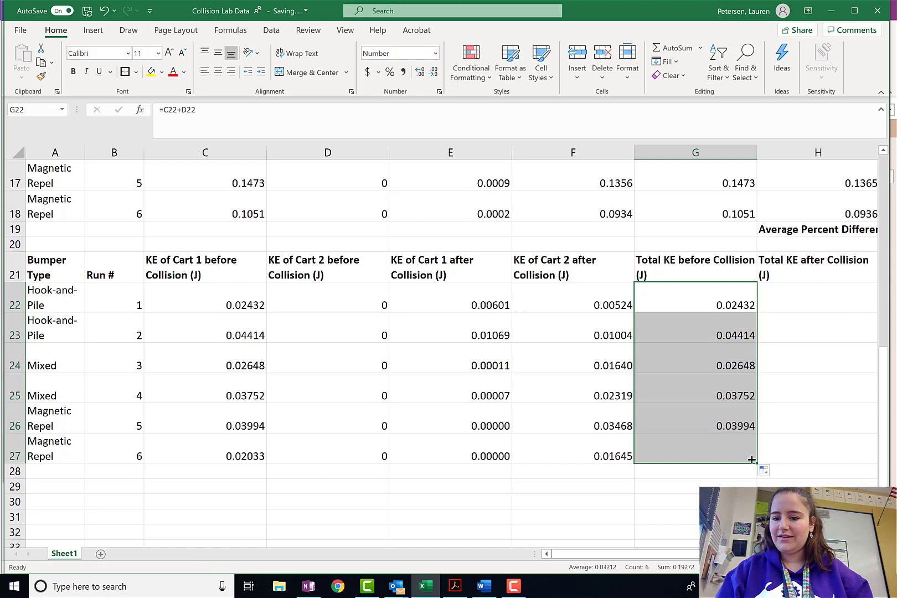
- Enter =E22+F22 for Total KE after Collision and fill it down to row 27
left_click(805, 294)
type("=")
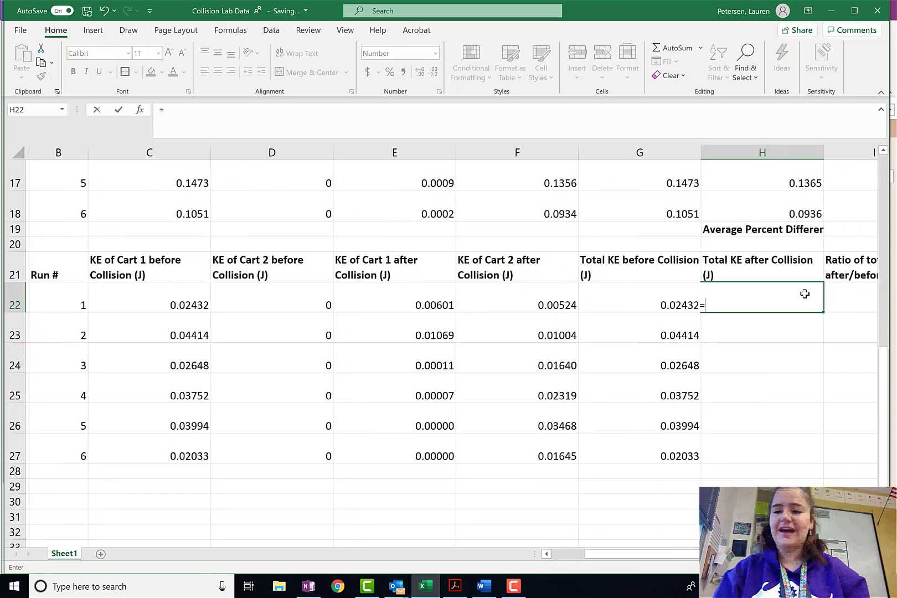
left_click(388, 301)
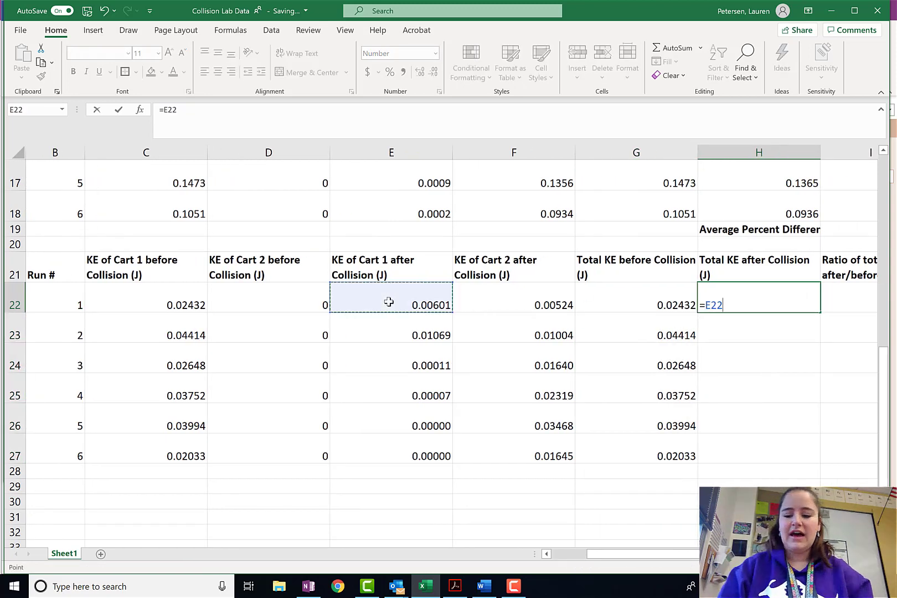
type("+")
left_click(502, 312)
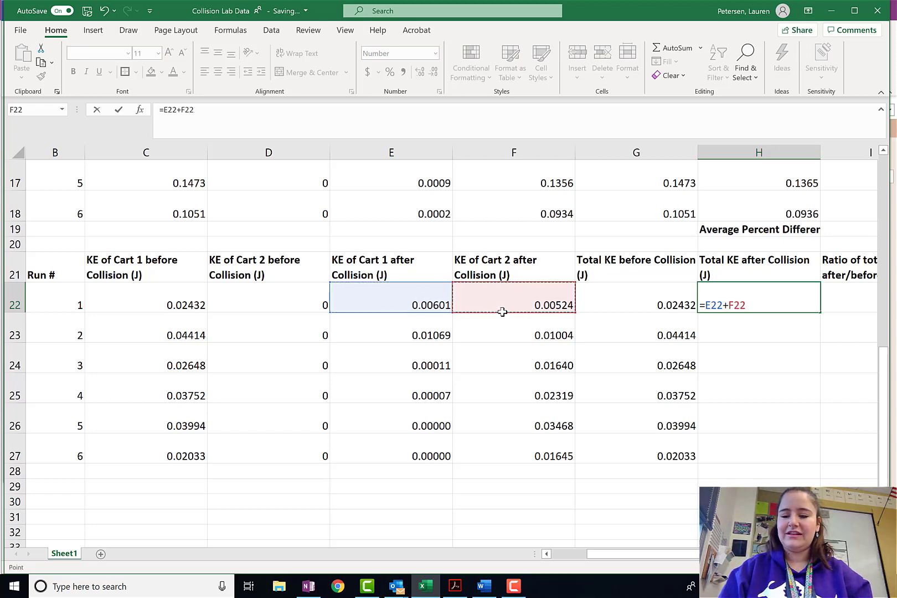
key("Return")
left_click(752, 303)
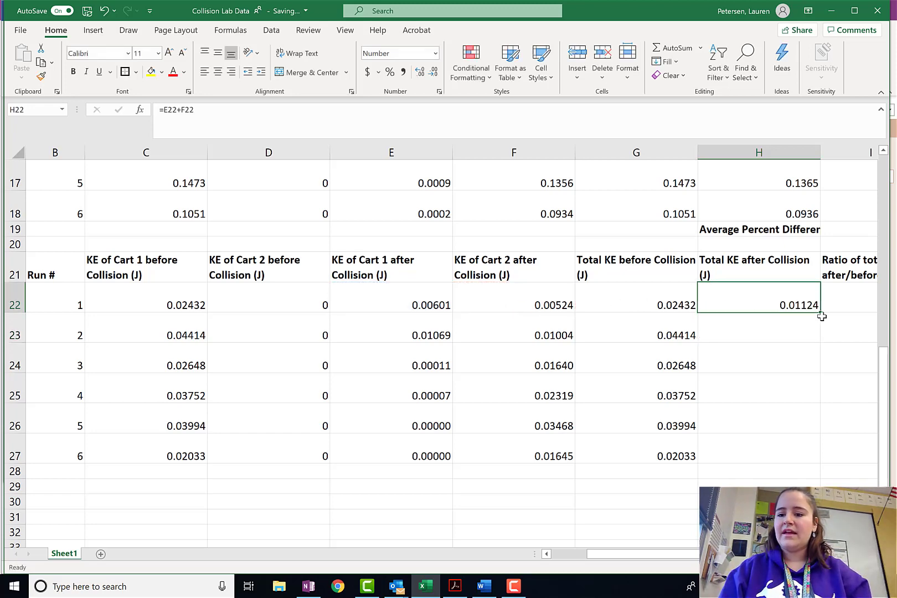
left_click_drag(820, 312, 810, 462)
left_click(759, 501)
scroll(452, 346, "right", 3)
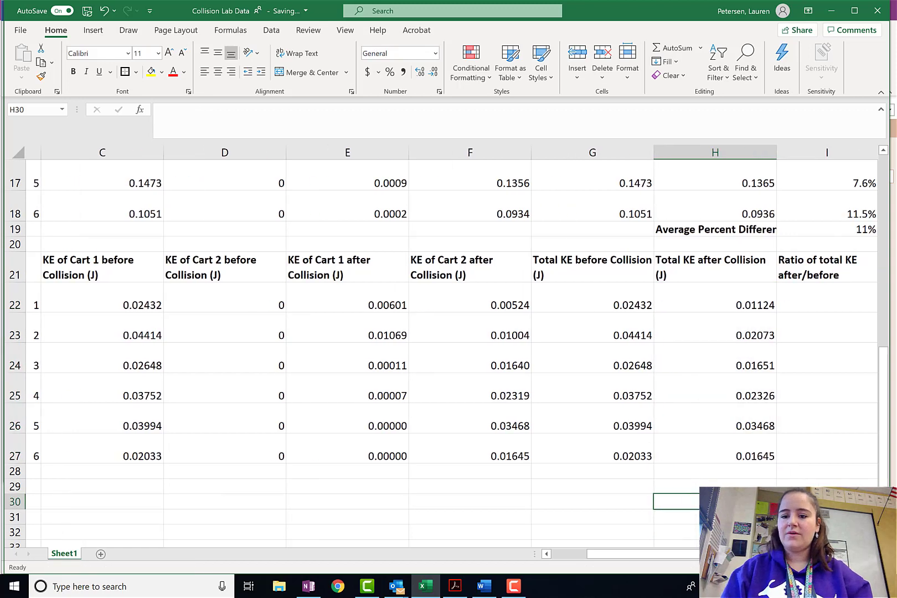
scroll(452, 346, "left", 1)
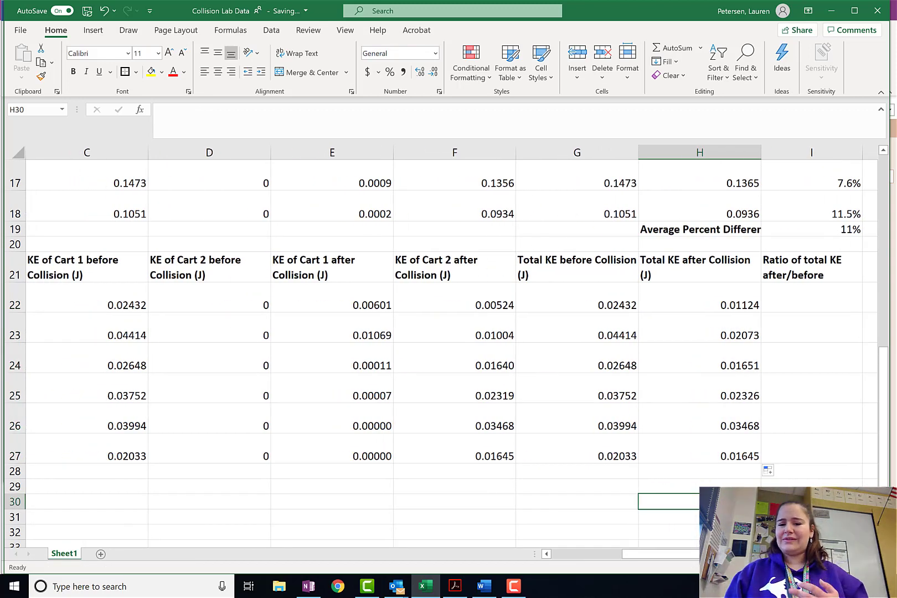
left_click(593, 303)
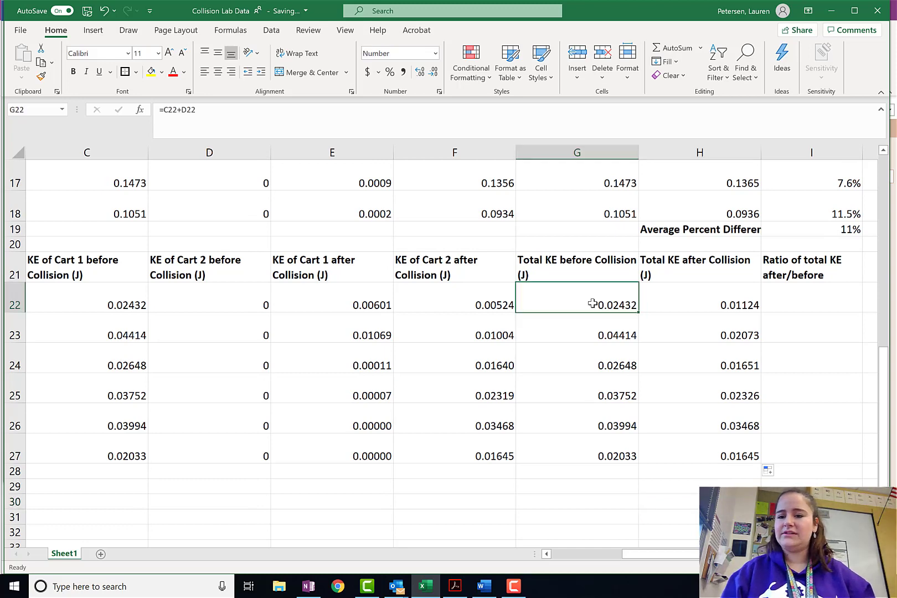
key("Right")
key("Down")
key("Left")
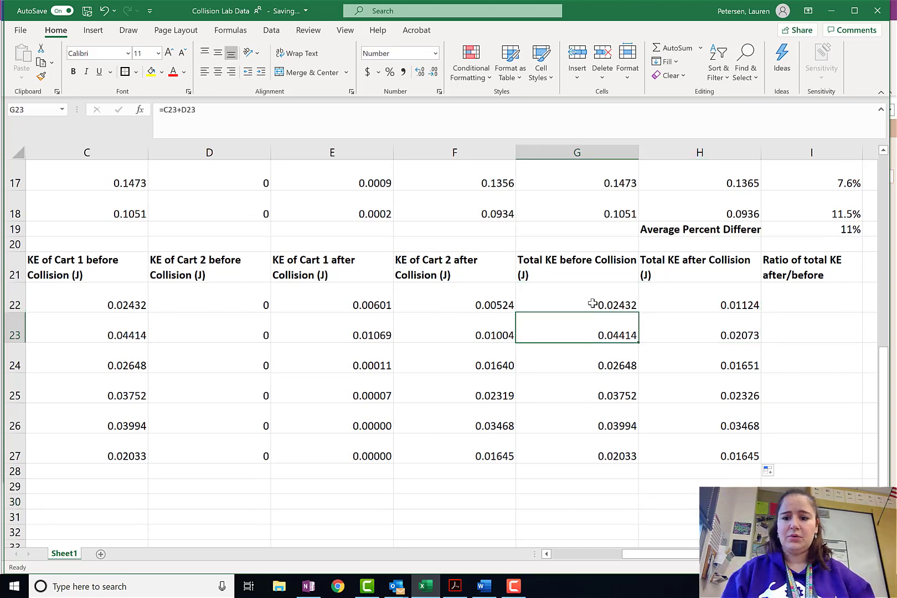
key("Right")
key("Down")
key("Left")
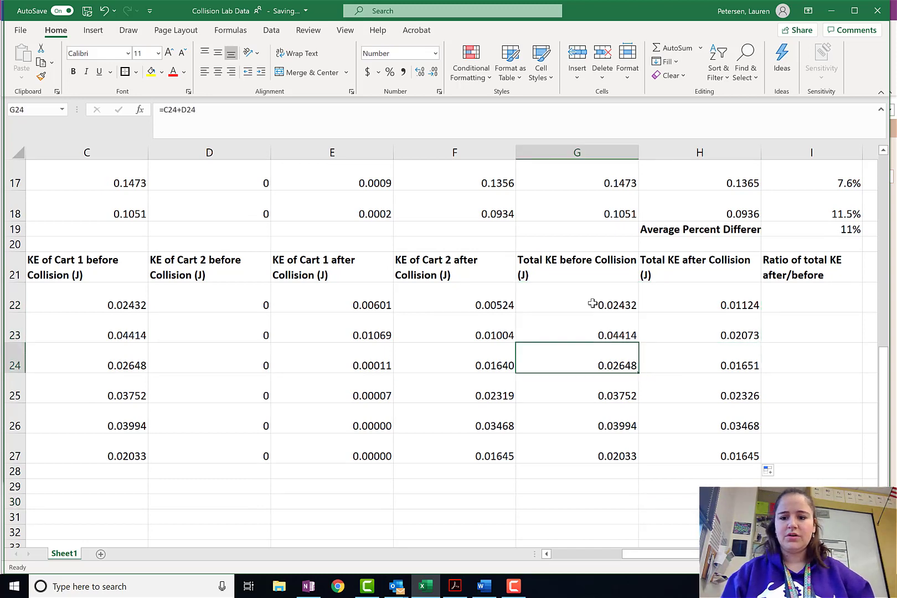
key("Right")
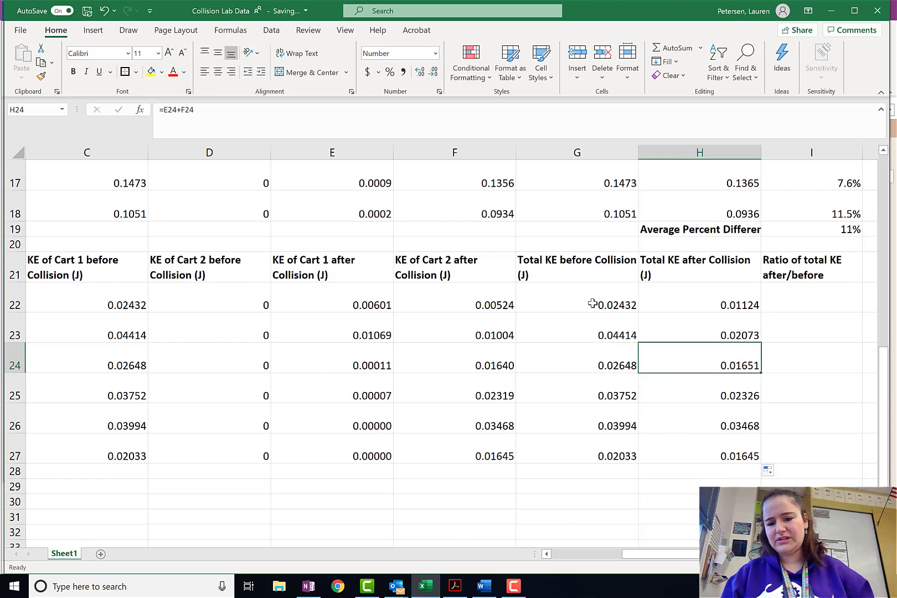
key("Down")
key("Left")
key("Right")
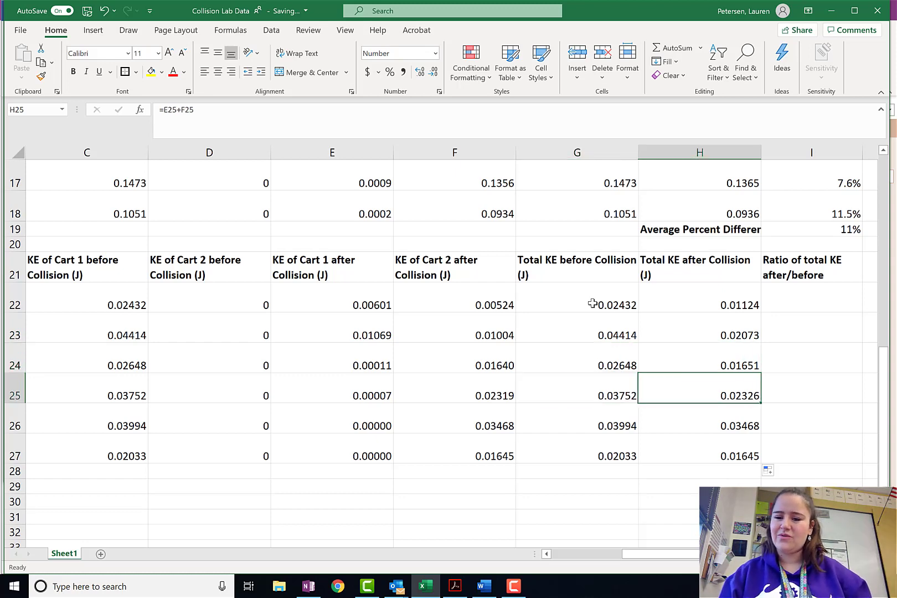
key("Down")
key("Left")
key("Right")
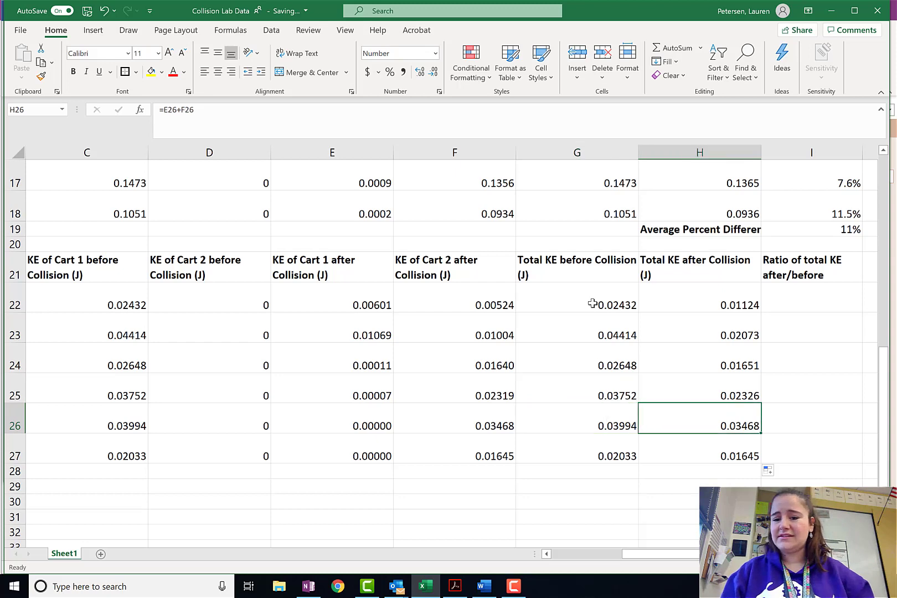
key("Down")
key("Left")
key("Right")
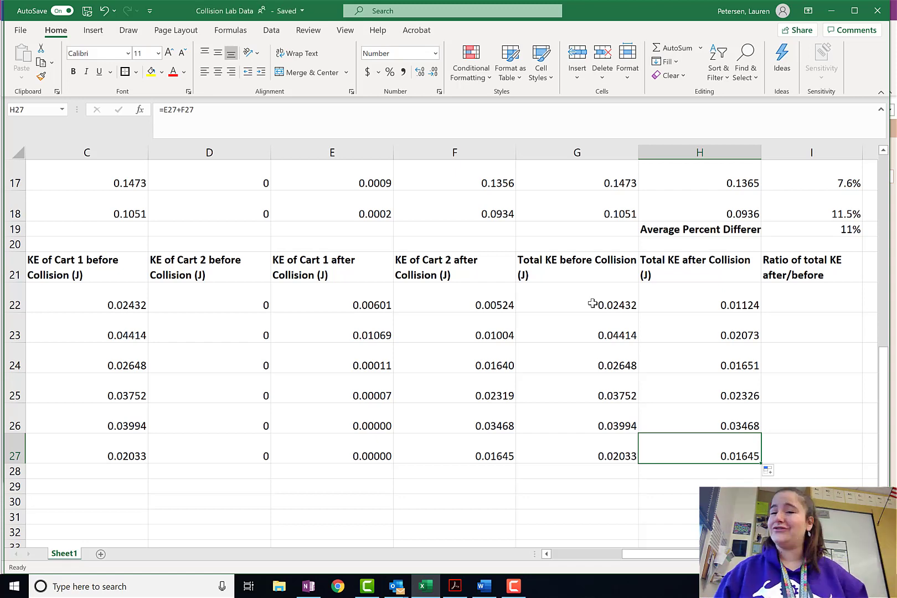
- Enter =H22/G22 in I22 and fill the ratio formula down to I27
left_click(818, 299)
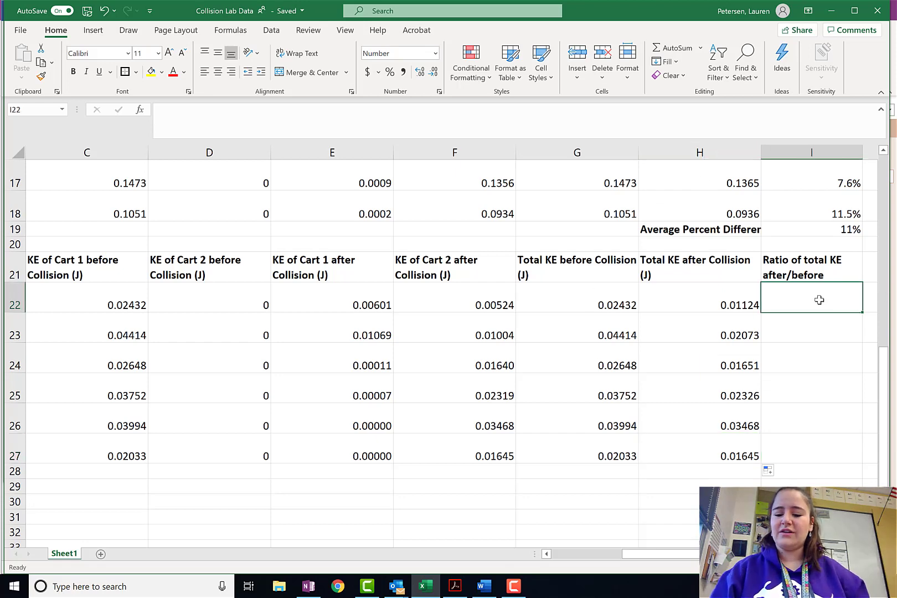
type("=")
left_click(690, 300)
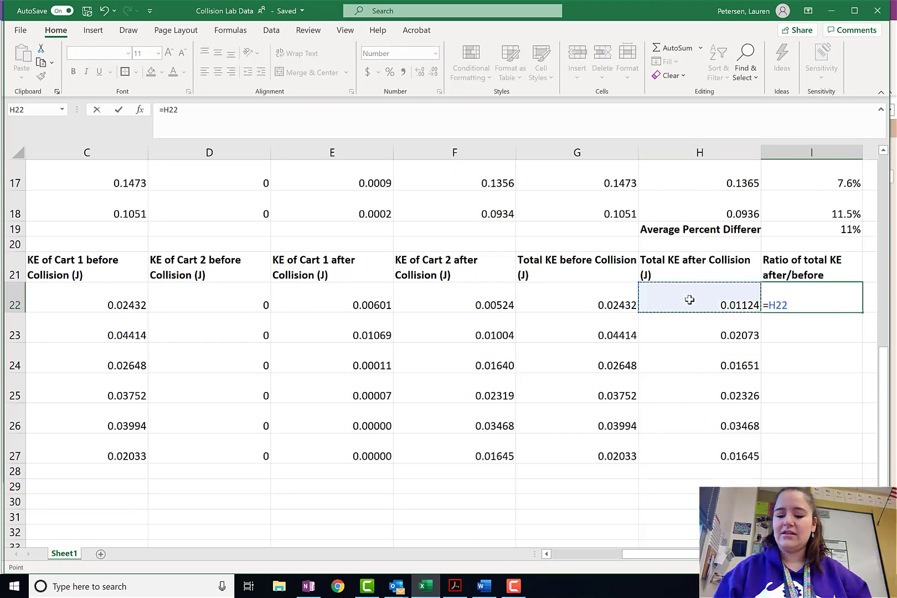
type("/")
left_click(583, 302)
key("Return")
left_click(808, 300)
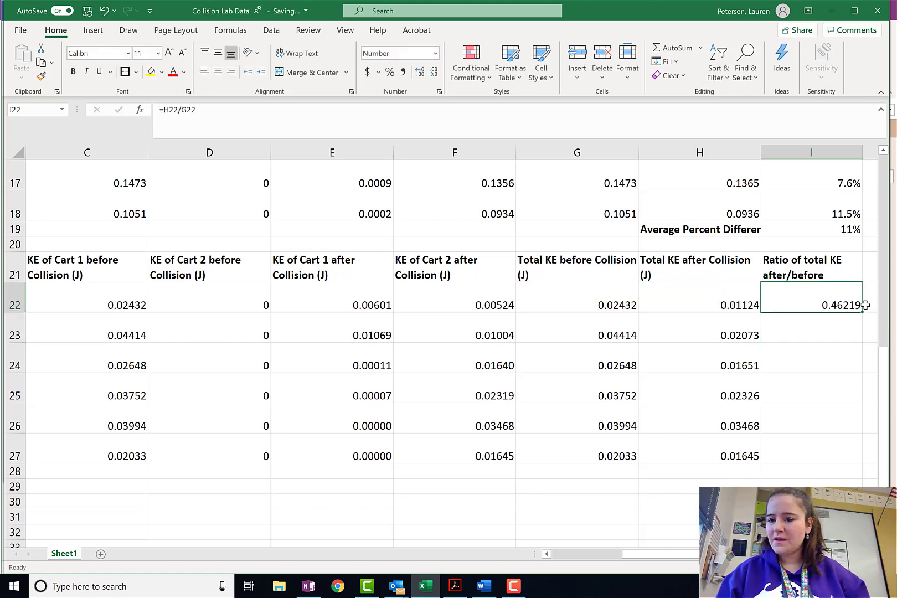
left_click_drag(863, 313, 862, 464)
left_click(786, 516)
- Check the copied ratio formulas and the KE totals they use for each run
left_click(793, 299)
key("Down")
key("Up")
key("Down")
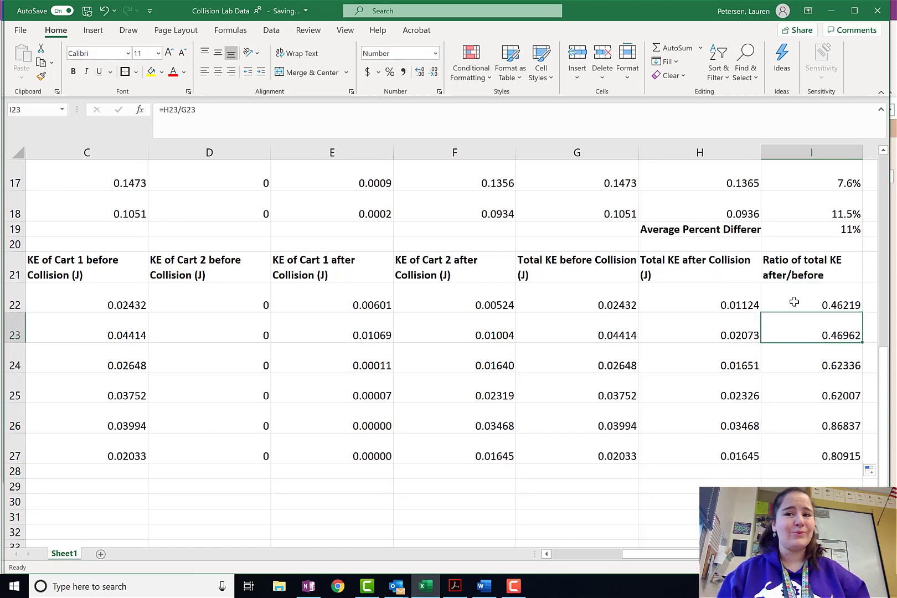
key("Left")
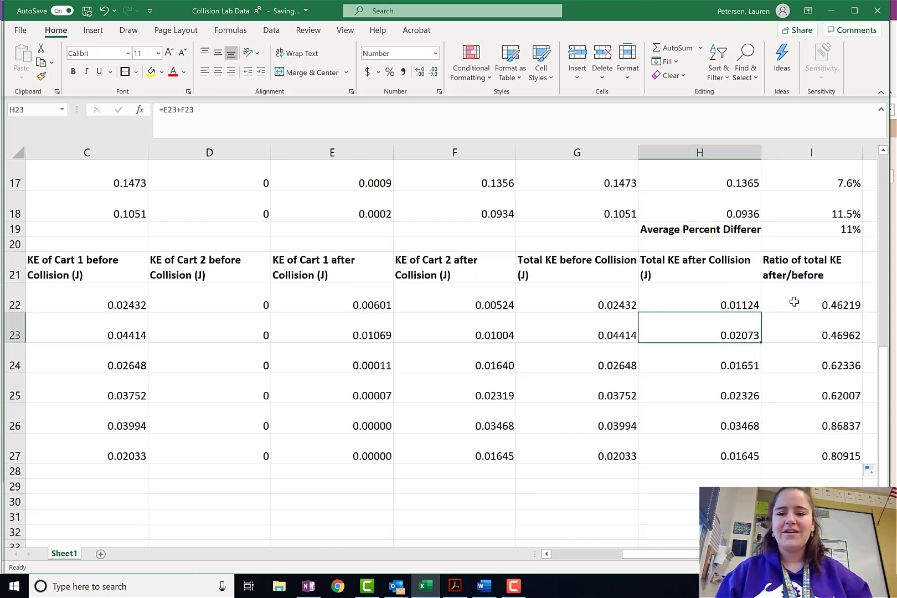
key("Up")
key("Left")
key("Down")
key("Right")
key("Right")
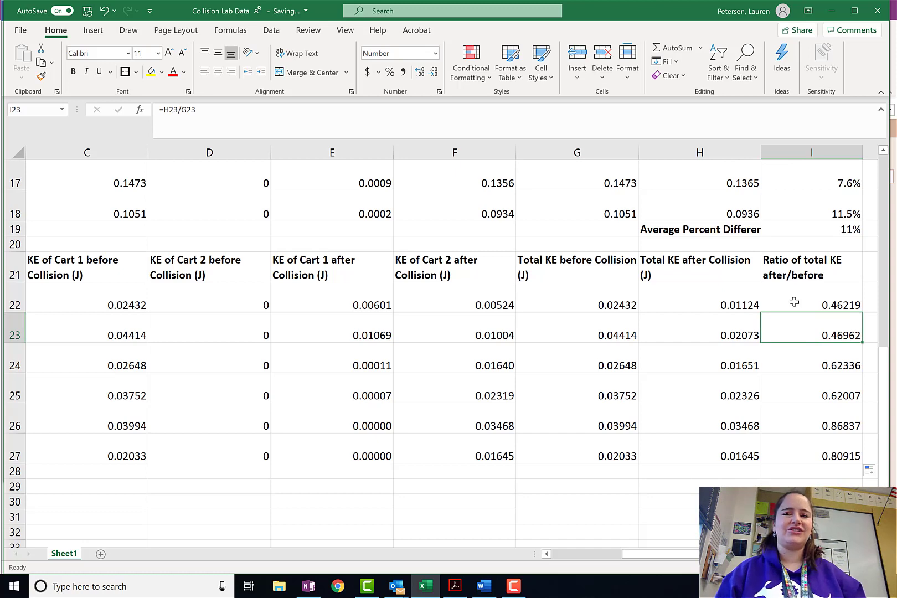
key("Down")
key("Down")
key("Down")
key("Up")
key("Down")
key("Down")
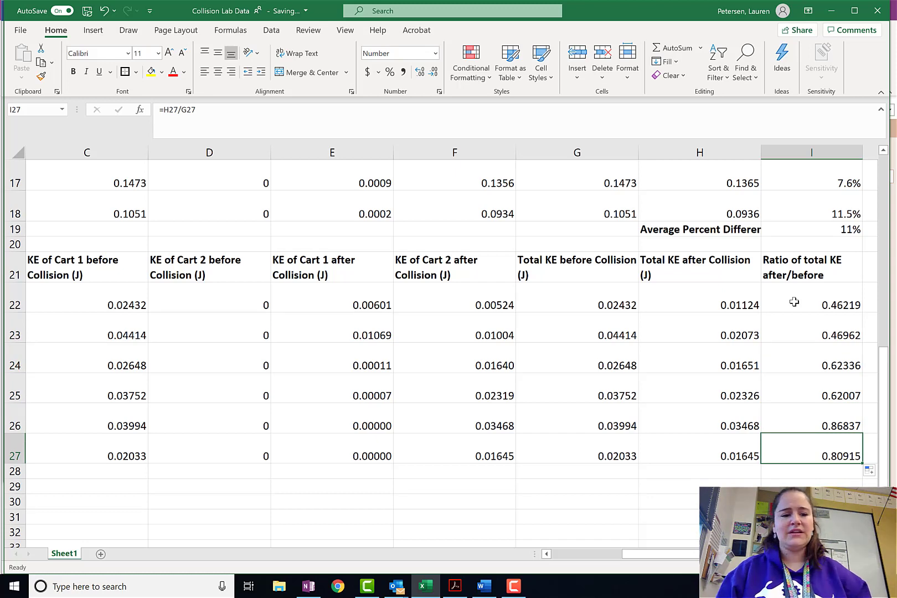
key("Up")
key("Down")
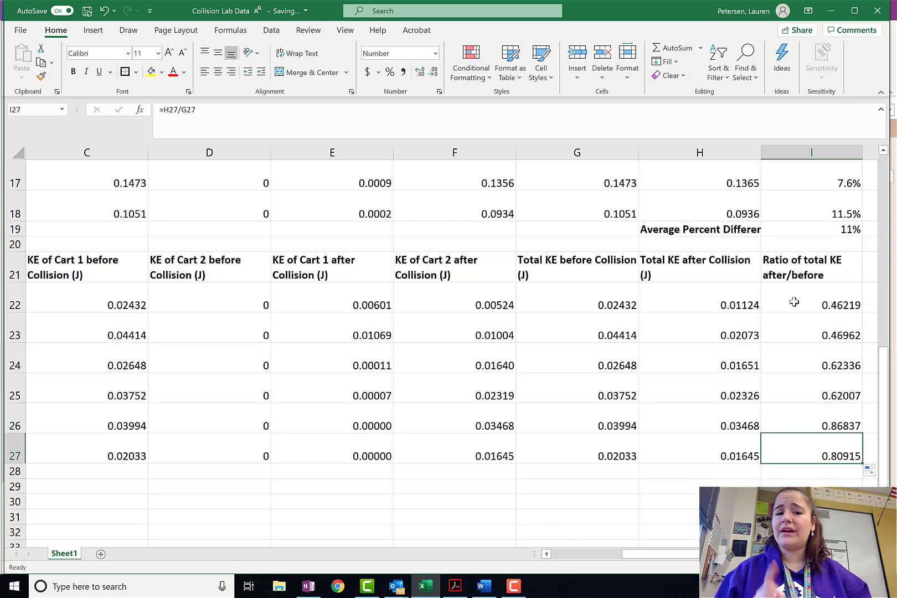
scroll(794, 302, "down", 4, "ctrl")
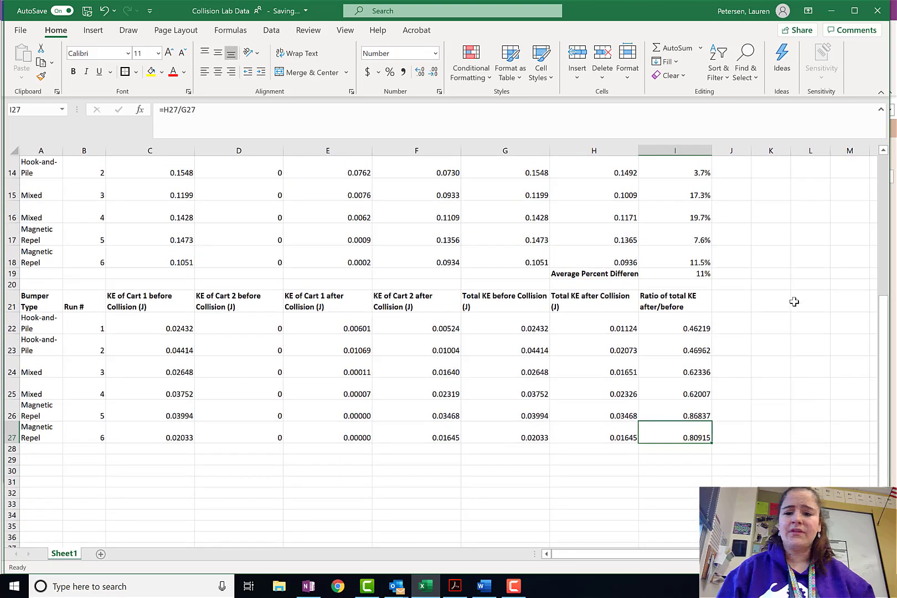
- Wrap the Average Percent Difference label in H19 onto two lines
left_click(583, 274)
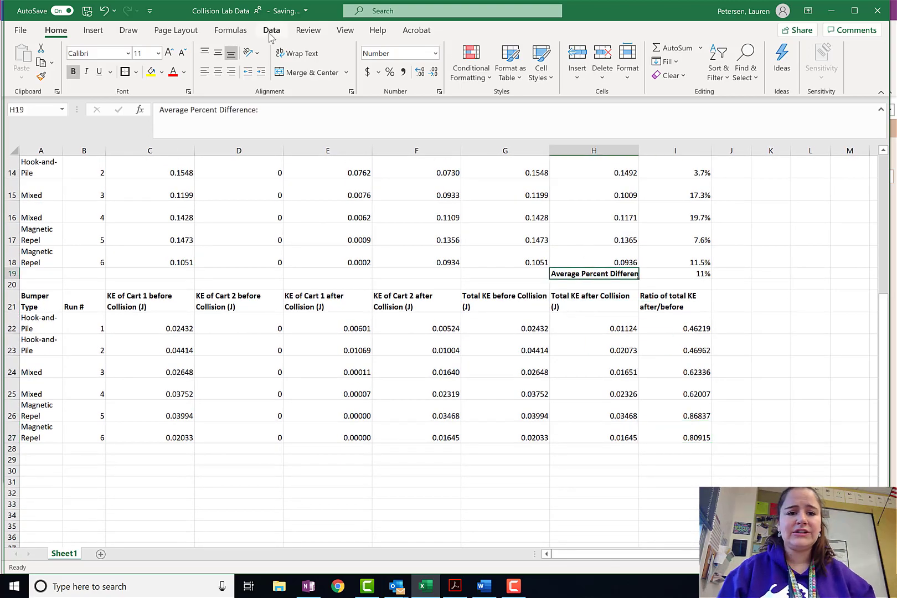
left_click(296, 54)
left_click(636, 256)
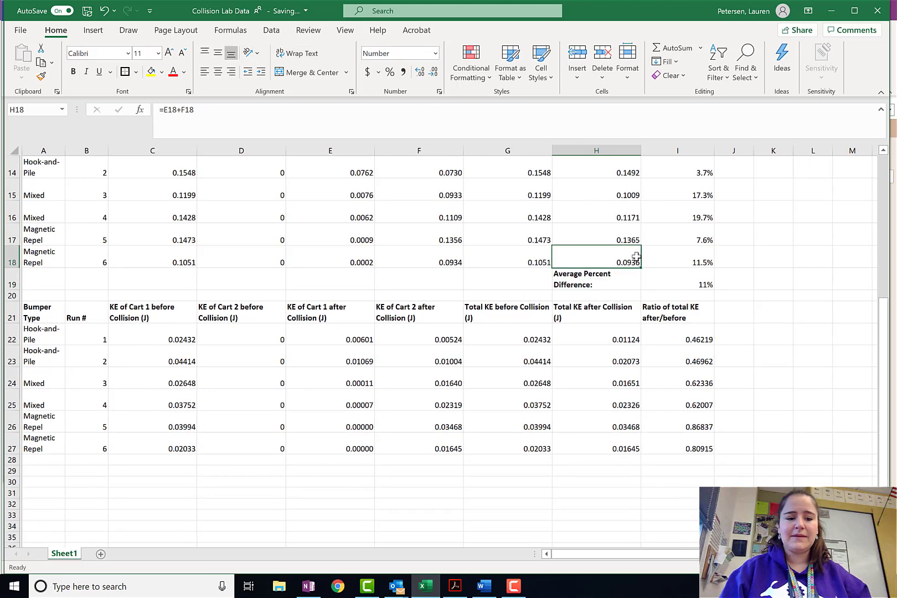
- Apply All Borders to the whole momentum table
scroll(620, 257, "up", 2)
left_click_drag(30, 237, 702, 378)
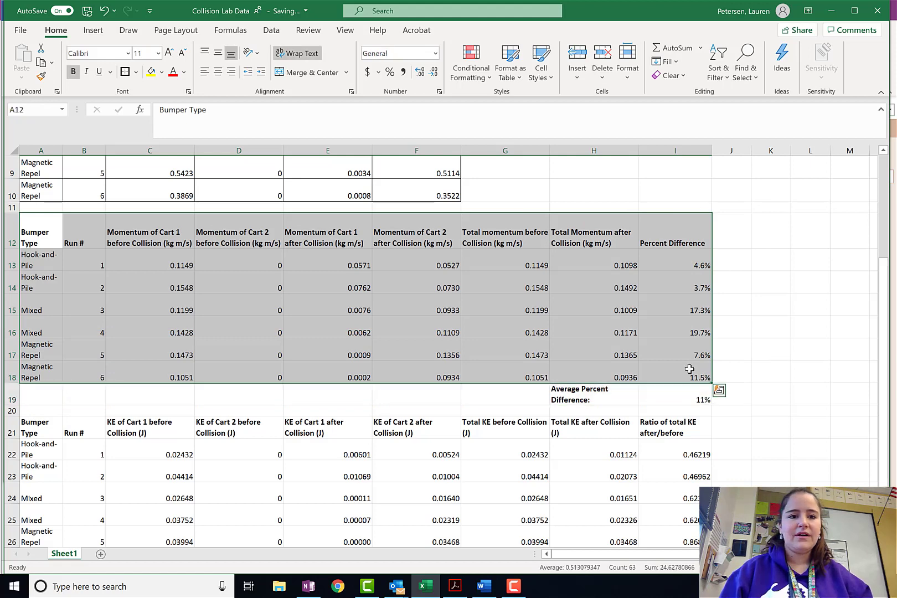
left_click(137, 72)
left_click(180, 194)
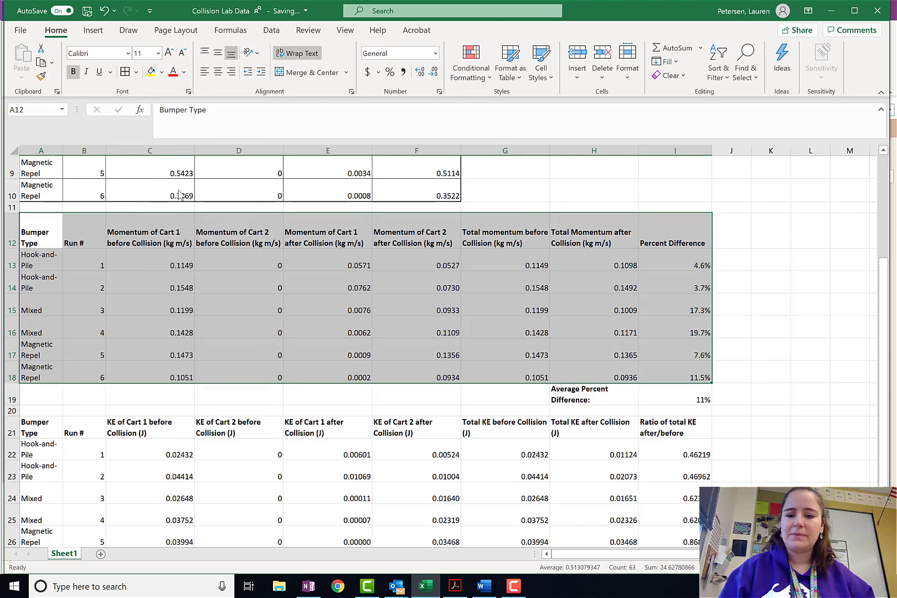
left_click(347, 447)
- Put thick outside borders around the momentum table's Hook-and-Pile, Mixed and Magnetic Repel row pairs
left_click_drag(29, 255, 681, 283)
left_click(137, 74)
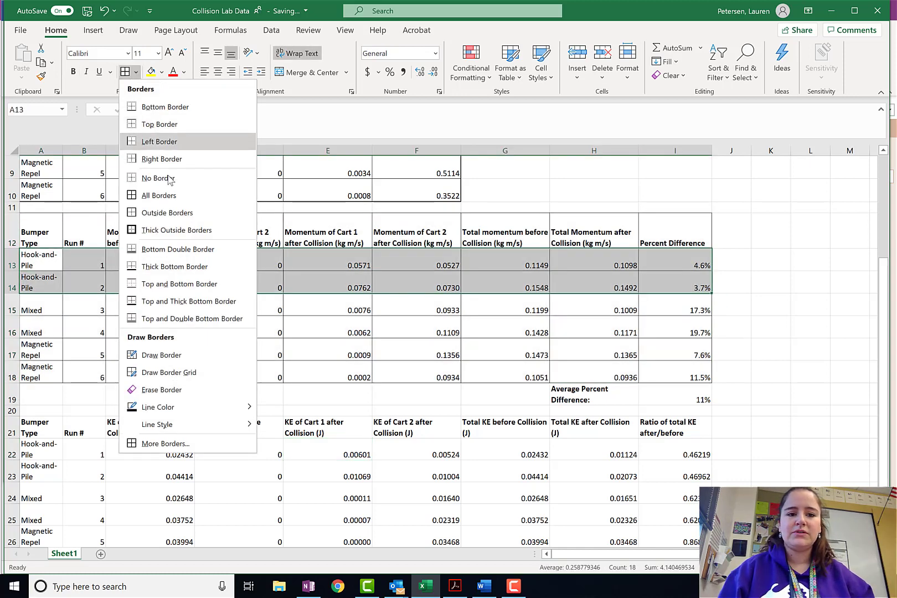
left_click(176, 229)
left_click_drag(43, 309, 690, 337)
left_click(125, 72)
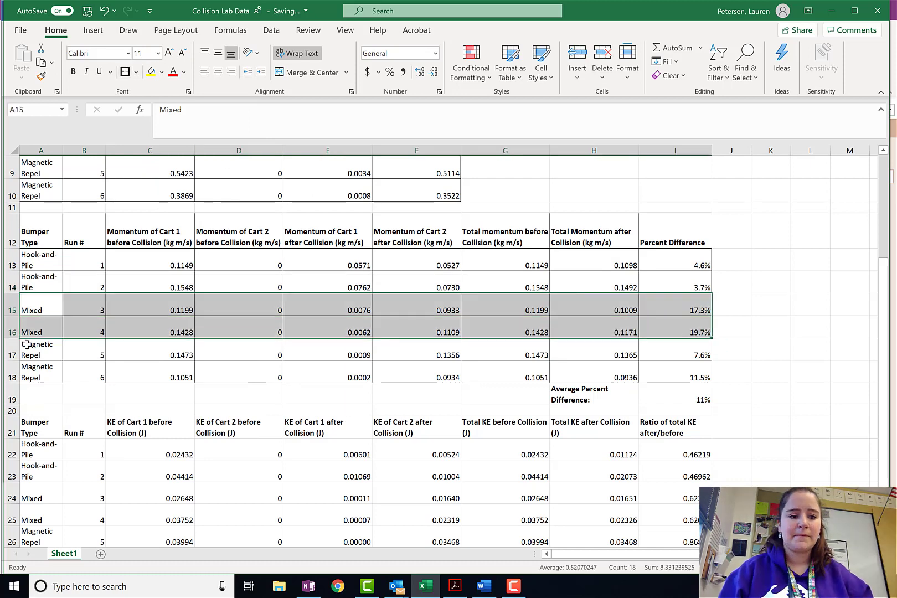
left_click_drag(25, 349, 698, 381)
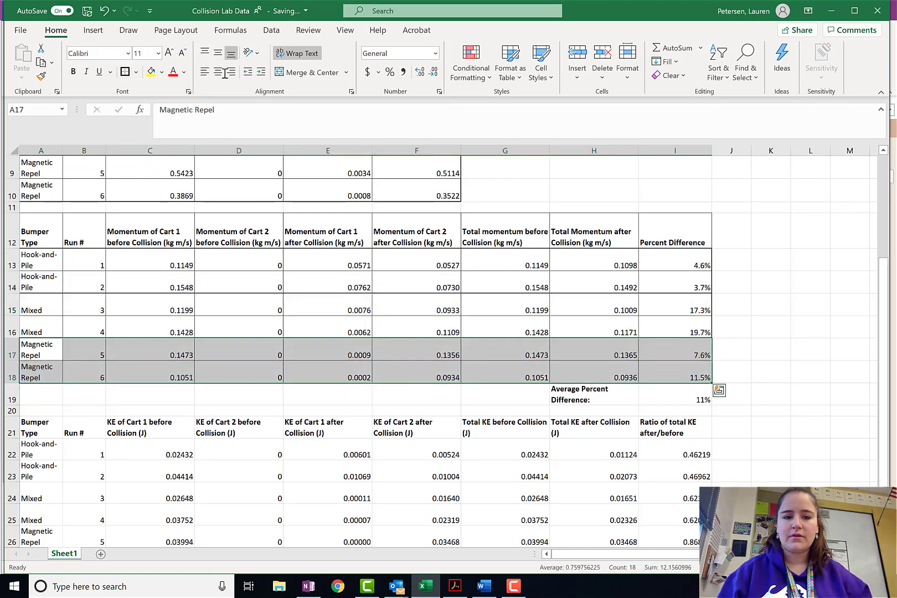
left_click(125, 72)
- Put thick outside borders around the KE table's Hook-and-Pile and Mixed row pairs
scroll(201, 315, "down", 1)
scroll(202, 314, "down", 2)
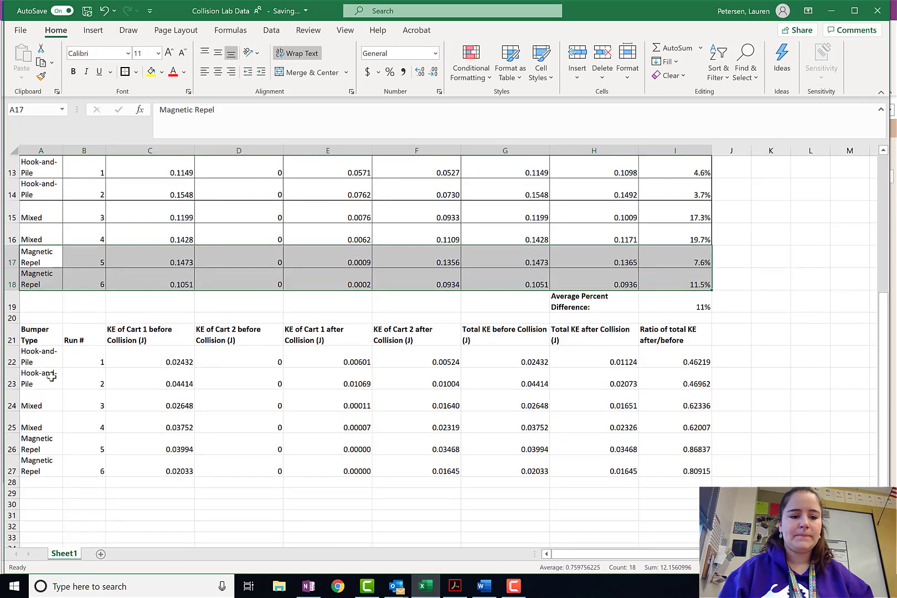
left_click_drag(33, 358, 681, 407)
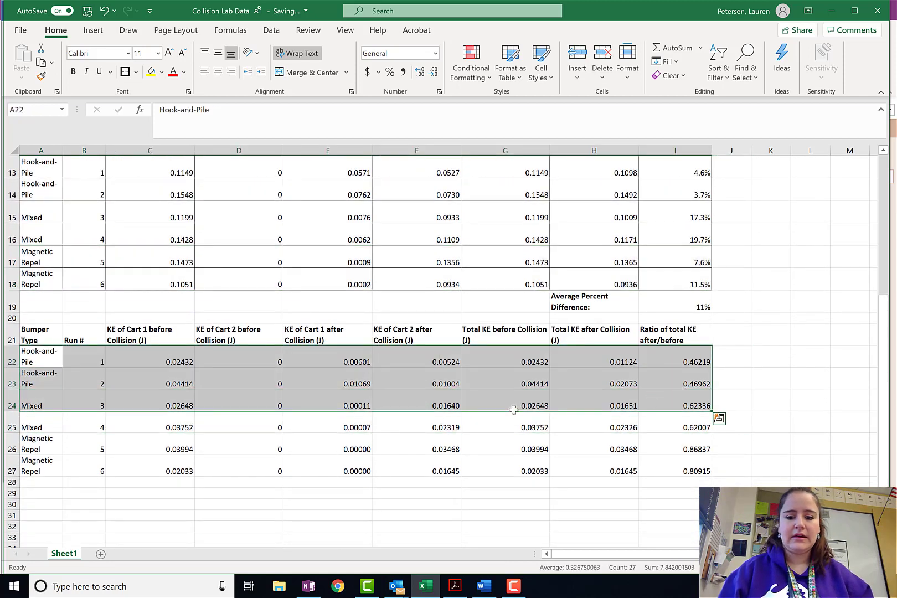
left_click(327, 446)
left_click_drag(47, 355, 661, 384)
left_click(125, 72)
left_click_drag(37, 400, 685, 419)
left_click(125, 72)
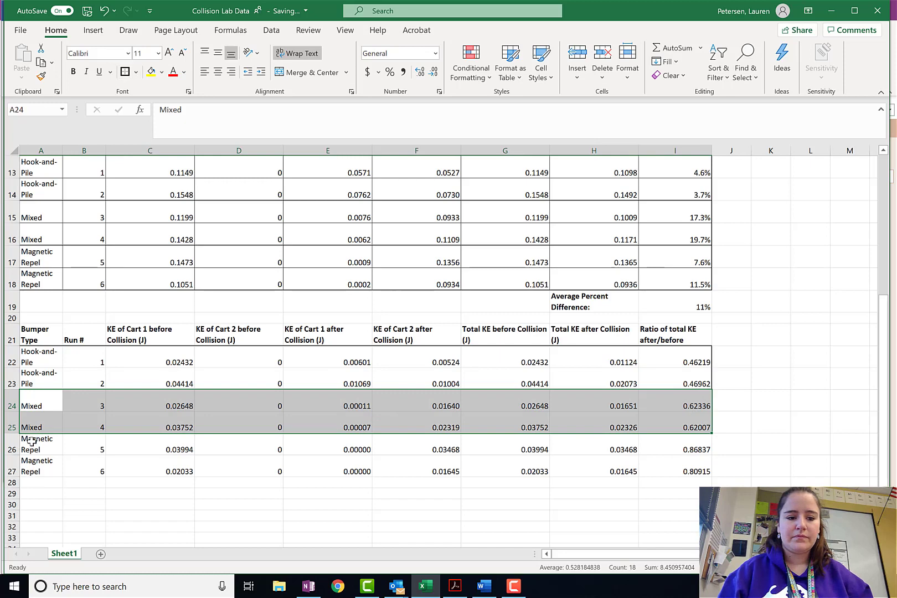
left_click_drag(33, 443, 671, 463)
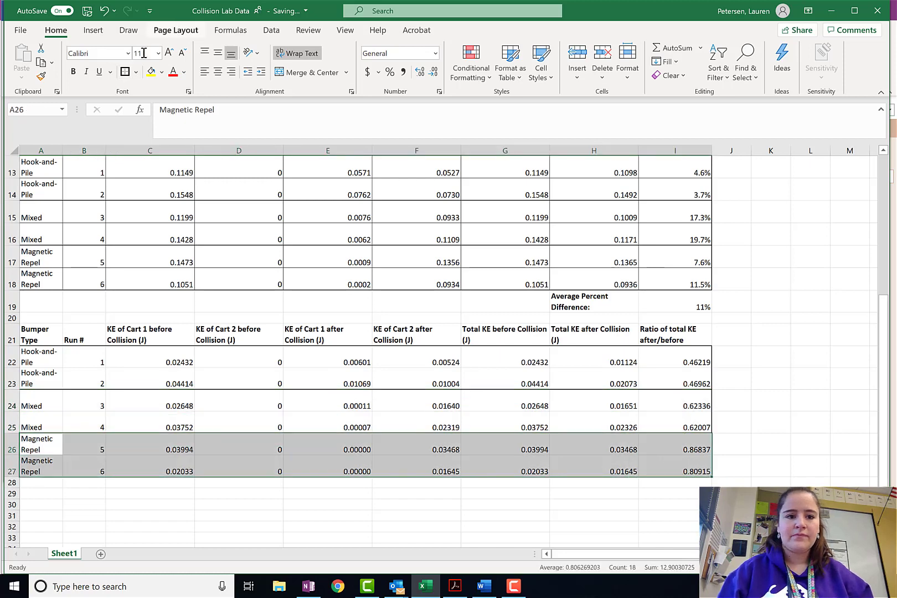
- Apply All Borders to the whole kinetic energy table including headers
left_click_drag(50, 331, 682, 471)
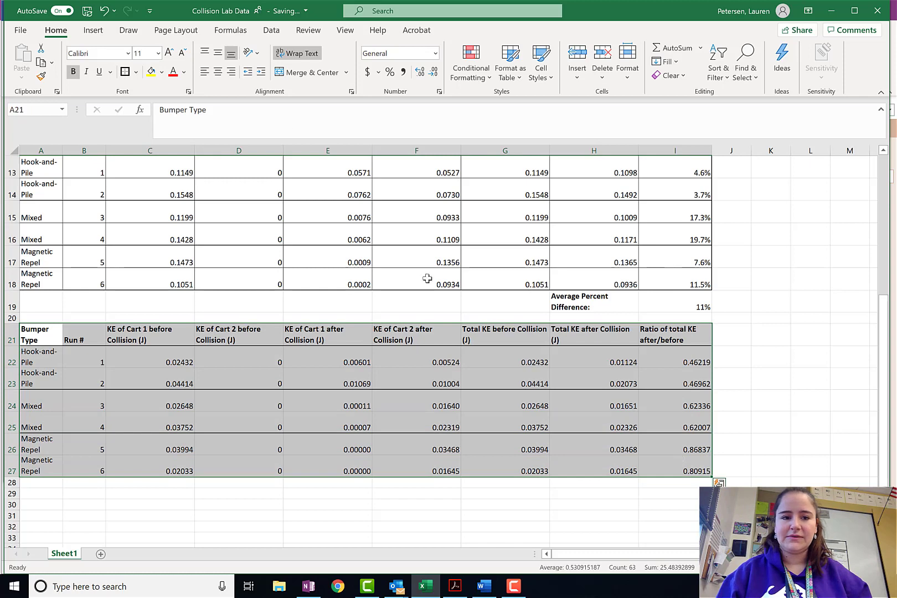
left_click(135, 72)
left_click(173, 194)
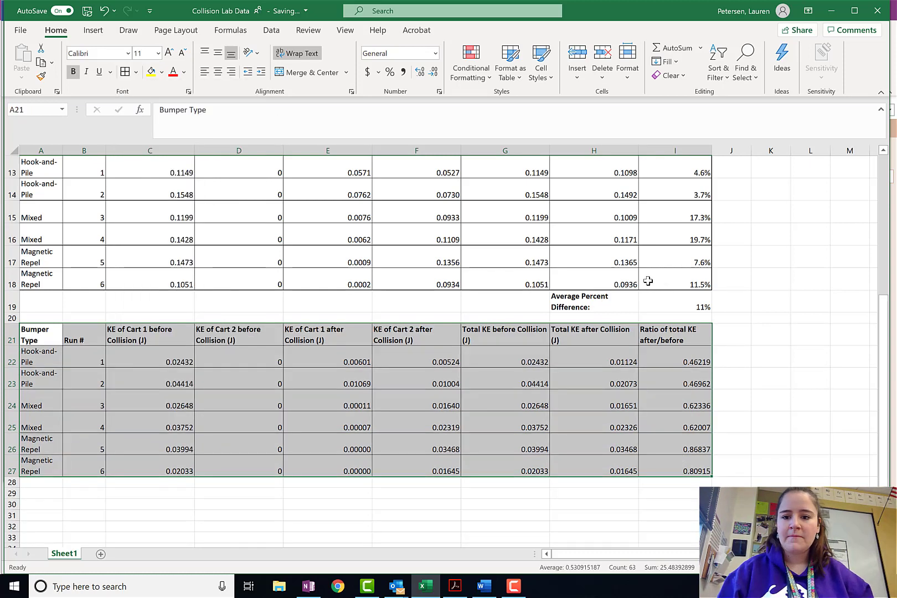
left_click_drag(601, 305, 678, 305)
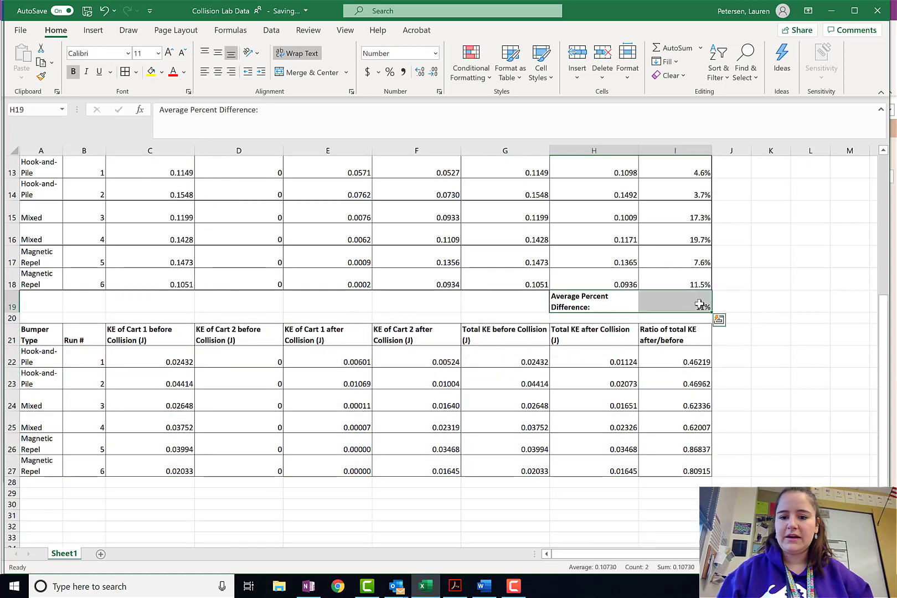
- Shade the Average Percent Difference label and value cells light gray
left_click(162, 72)
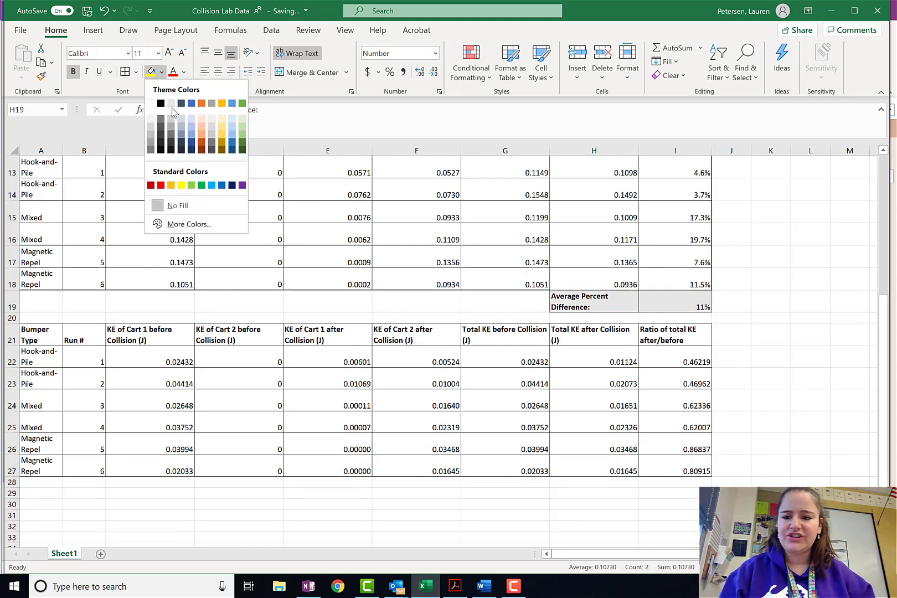
key("Escape")
right_click(279, 396)
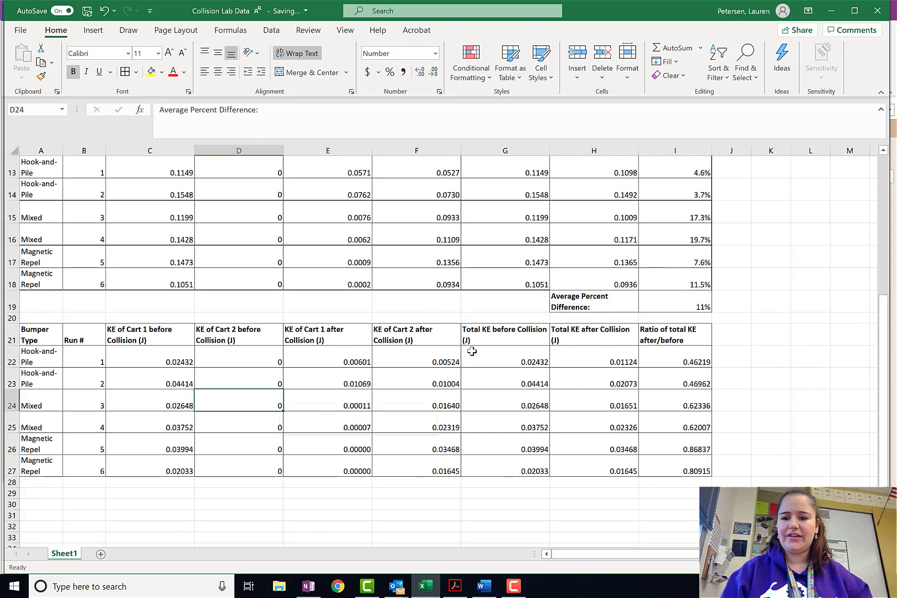
key("Escape")
left_click_drag(597, 298, 705, 299)
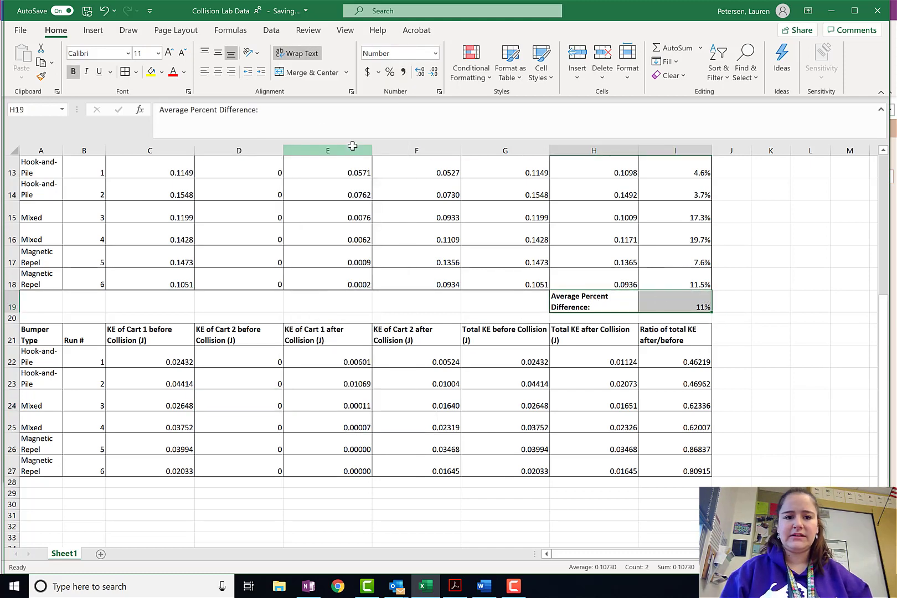
left_click(161, 72)
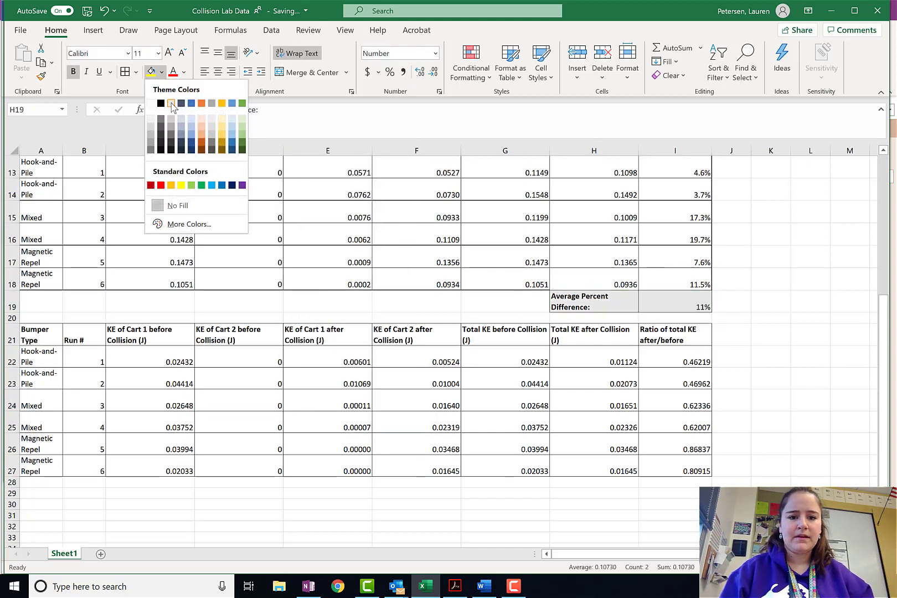
left_click(170, 104)
left_click(314, 320)
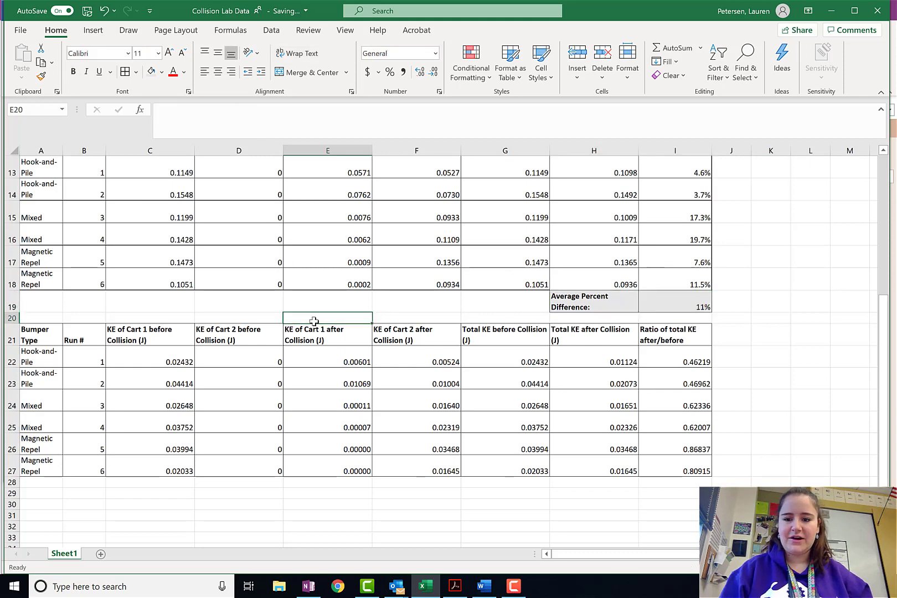
- Copy the momentum table A12:I19 with its average row
scroll(310, 320, "up", 1)
left_click(27, 170)
left_click_drag(27, 170, 674, 343)
key("ctrl+c")
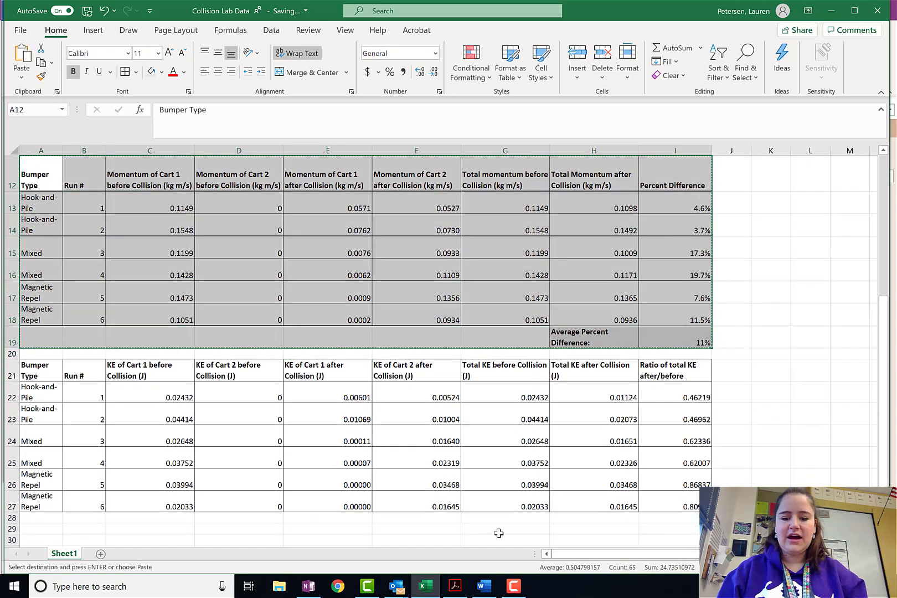
- Paste the momentum table into the Word report below the Analysis heading
left_click(484, 586)
scroll(150, 441, "down", 3)
key("Return")
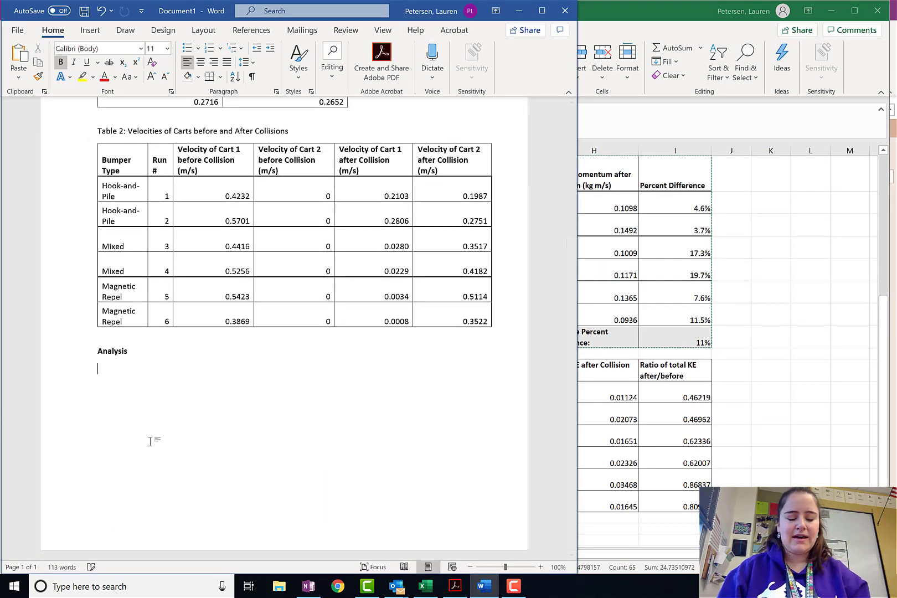
key("ctrl+v")
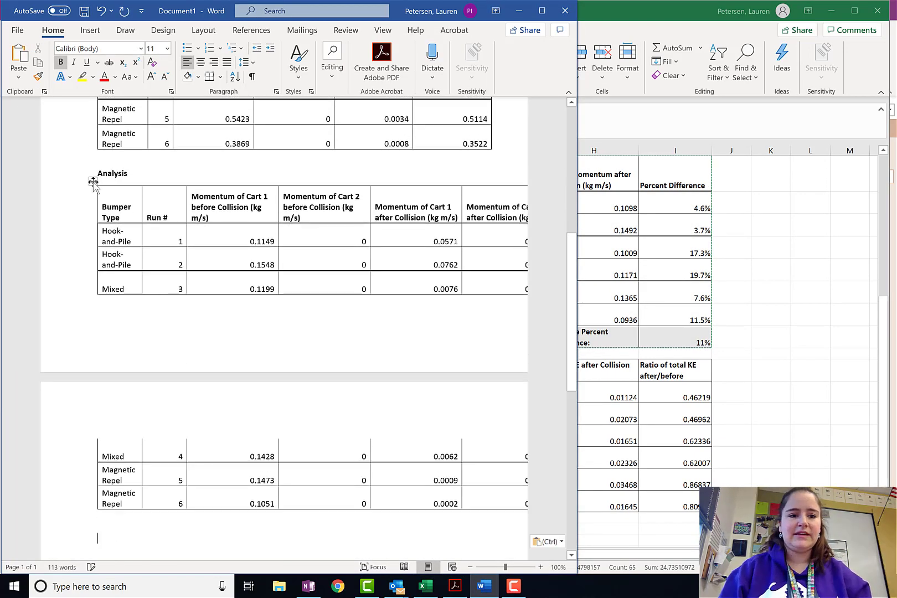
- AutoFit the pasted table to its contents so all nine columns fit the page
left_click(92, 183)
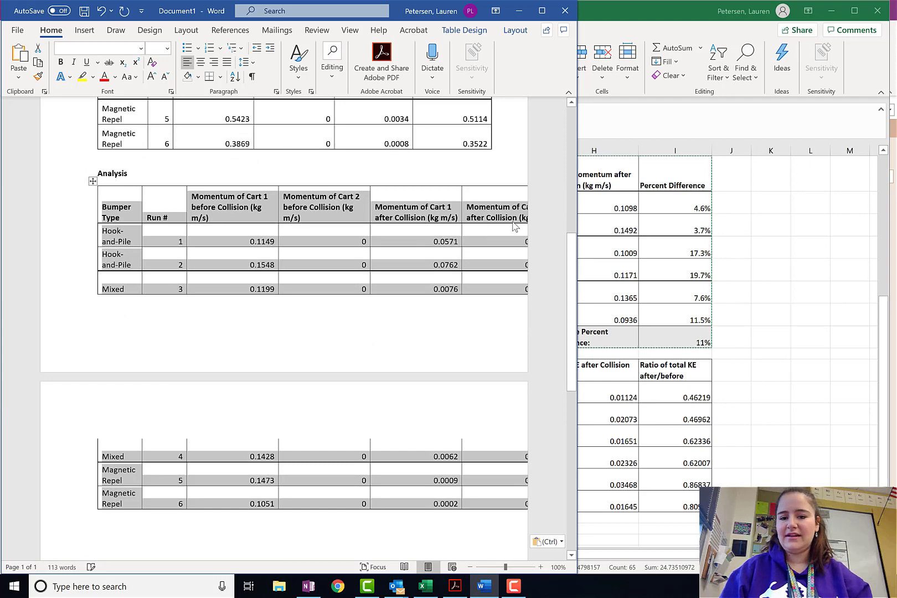
left_click(512, 33)
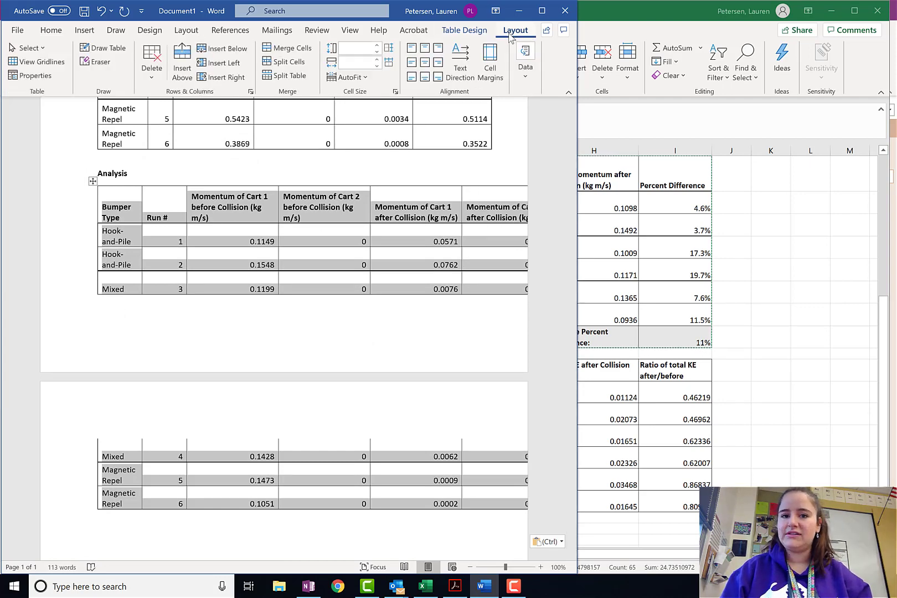
left_click(357, 77)
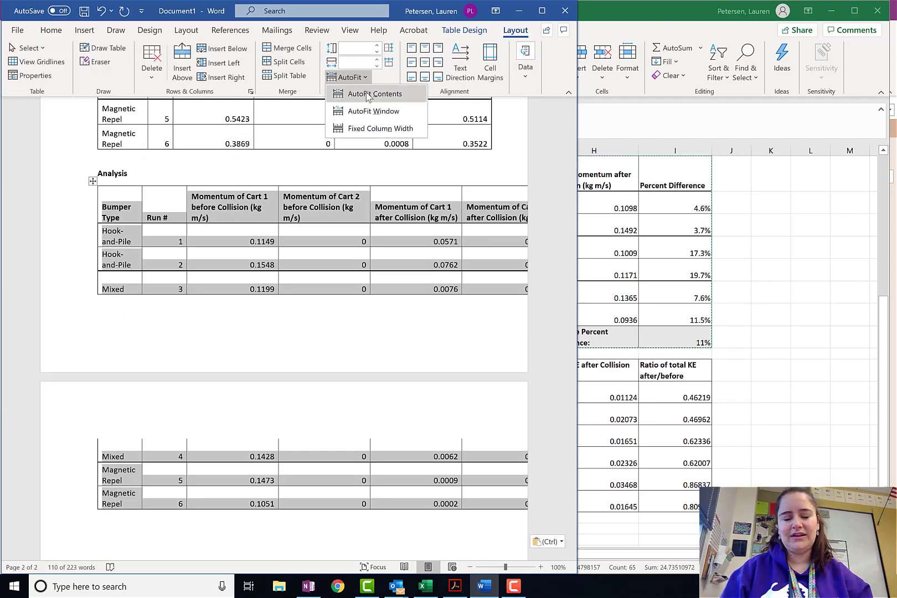
left_click(368, 95)
scroll(368, 292, "down", 3)
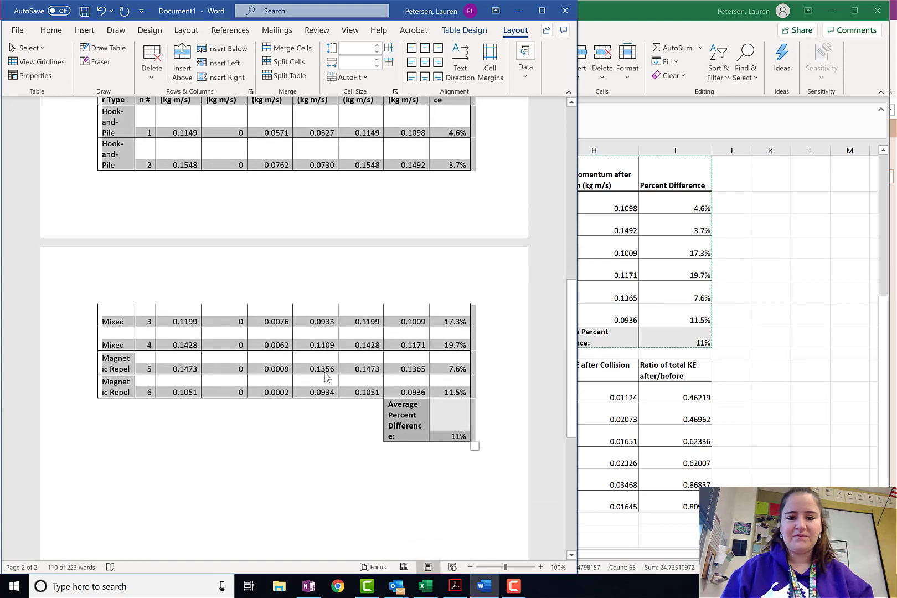
left_click(426, 447)
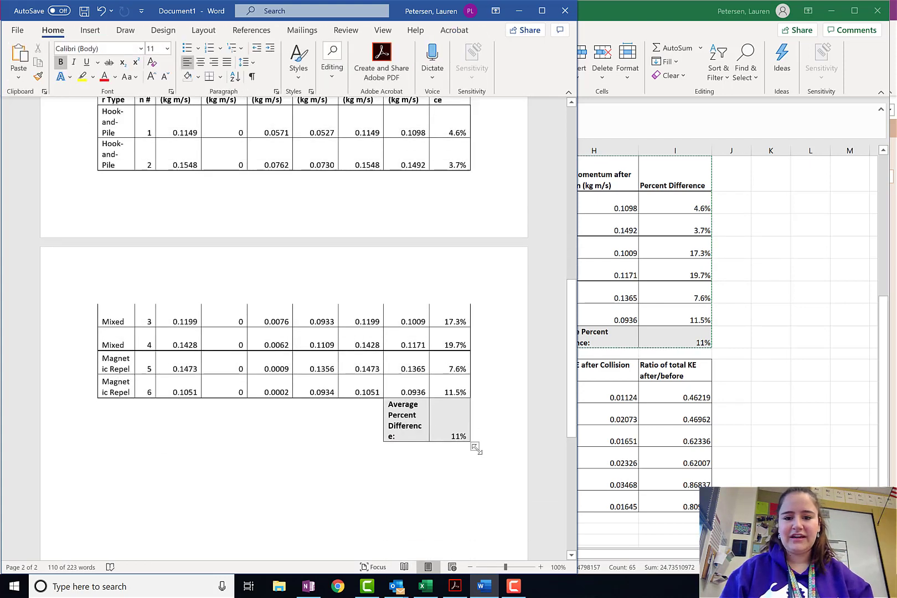
mouse_move(476, 448)
left_mouse_down()
mouse_move(494, 442)
mouse_move(468, 431)
left_mouse_up()
scroll(336, 304, "up", 2)
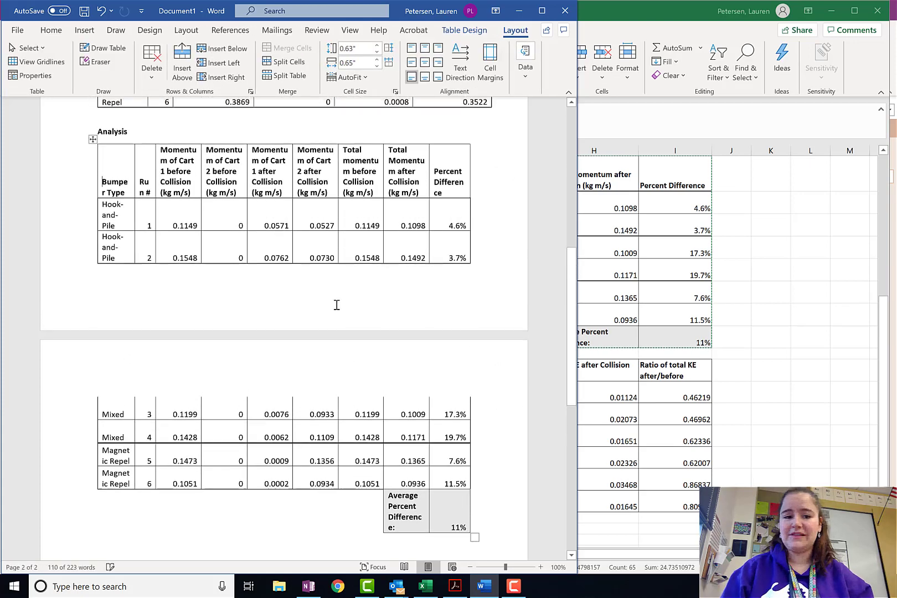
scroll(336, 304, "up", 3)
left_click(93, 269)
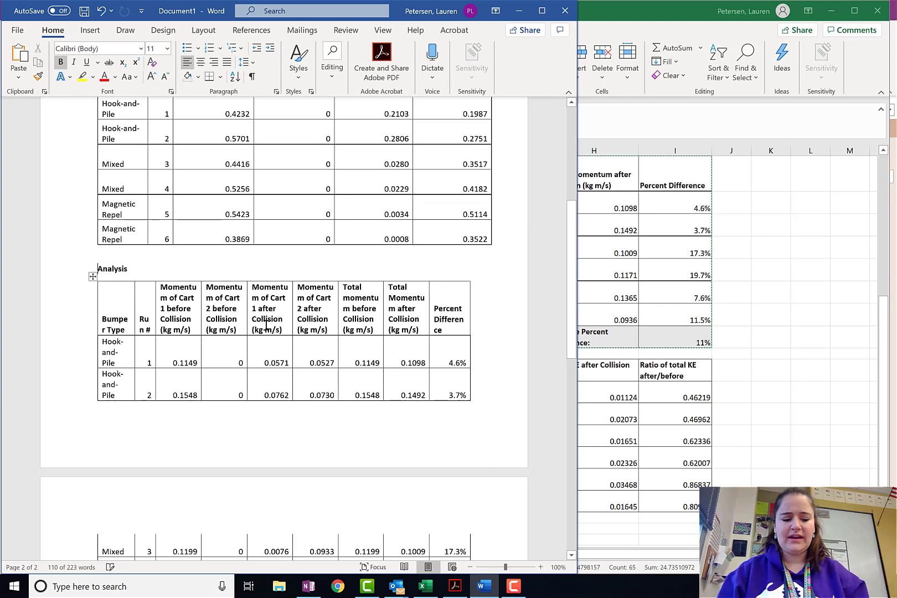
left_click(267, 326)
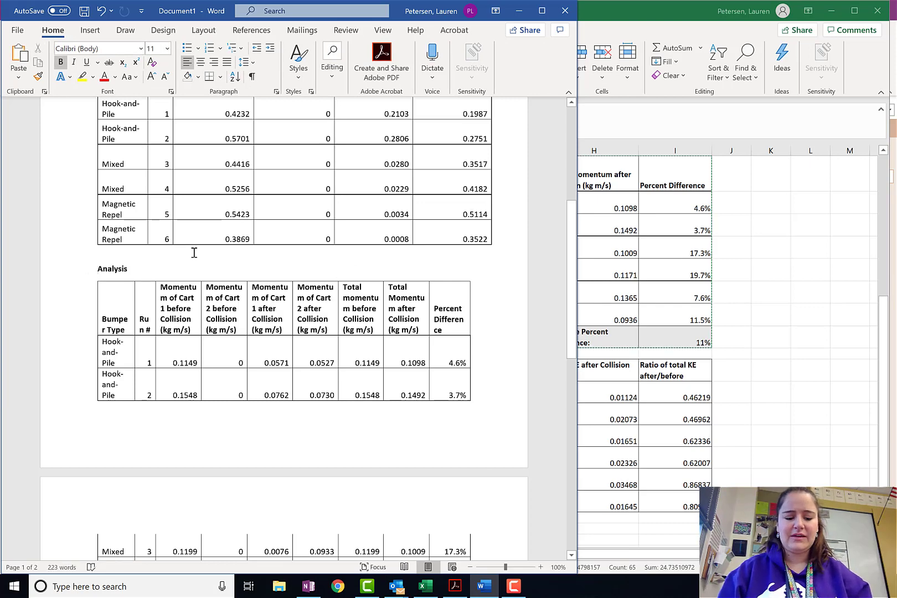
- Insert a page break so Analysis and the momentum table start on page 2
key("ctrl+Return")
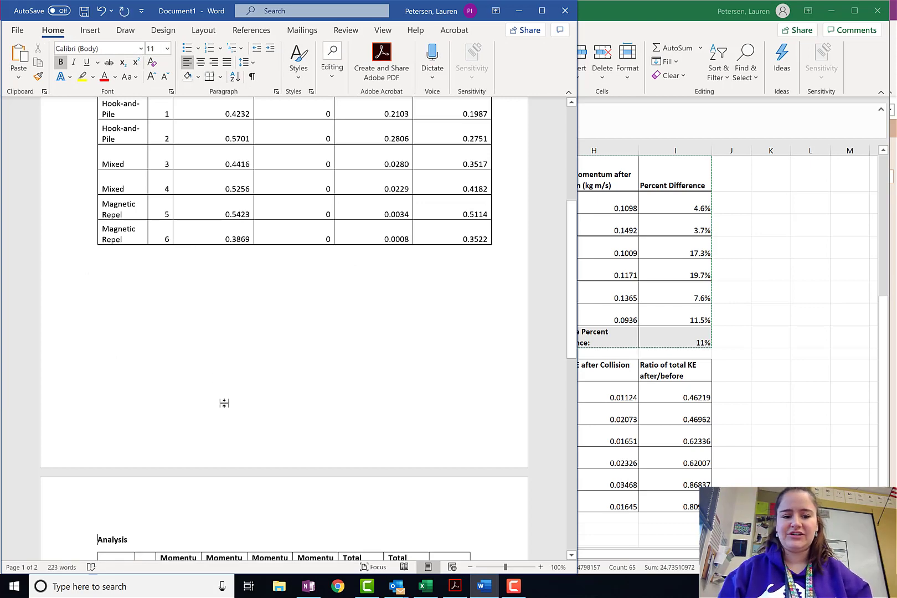
scroll(225, 403, "down", 6)
key("Return")
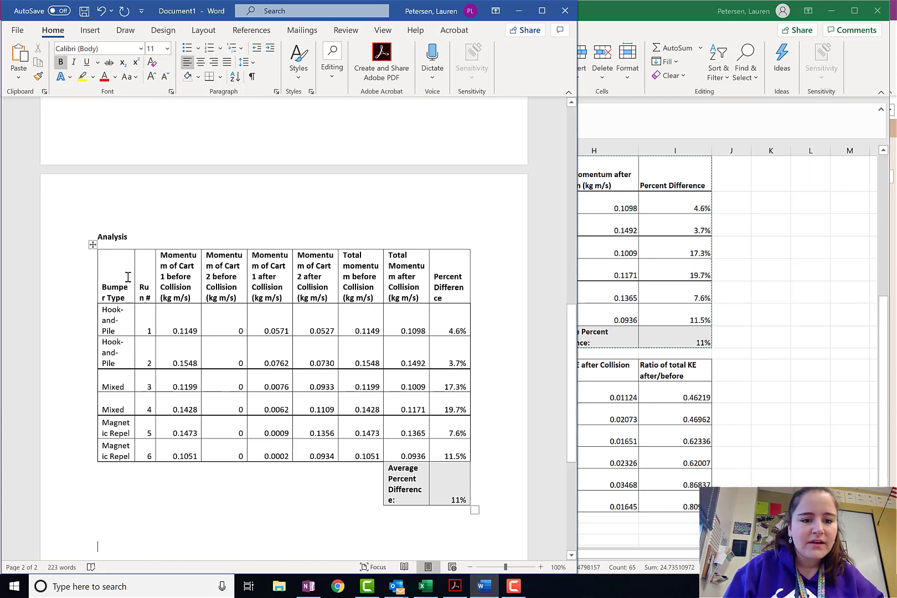
- Set the table's header row to font size 8 and add a blank line after Analysis
left_click_drag(106, 275, 451, 285)
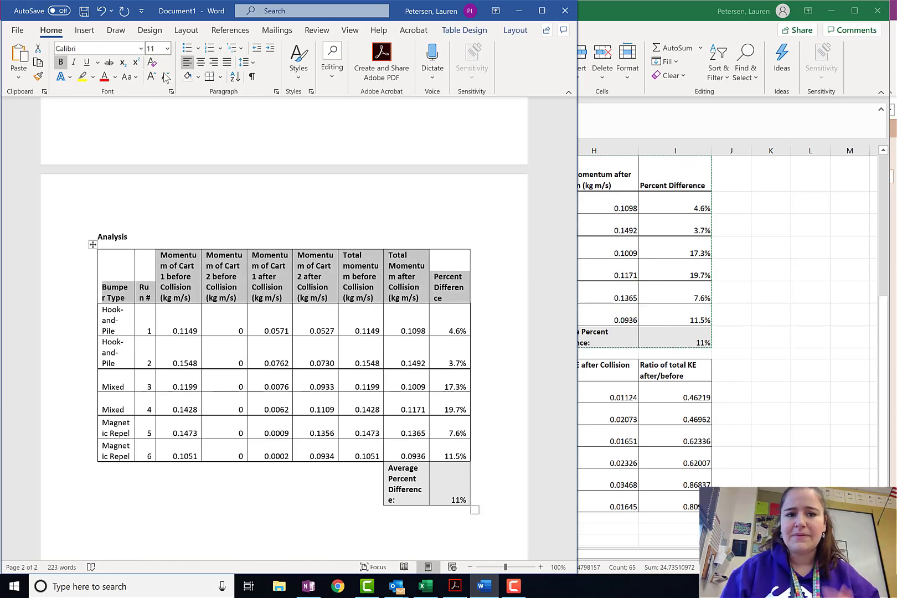
left_click(166, 49)
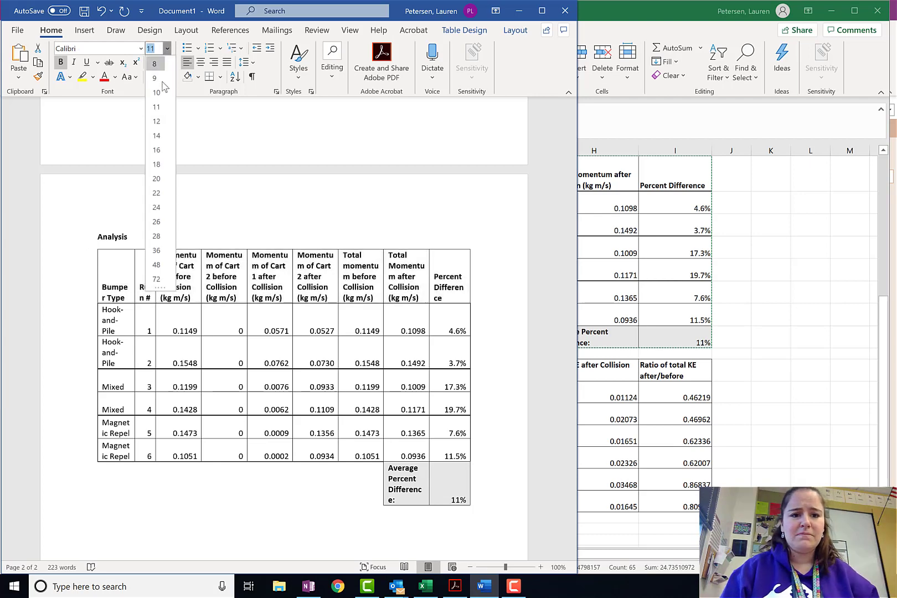
left_click(155, 64)
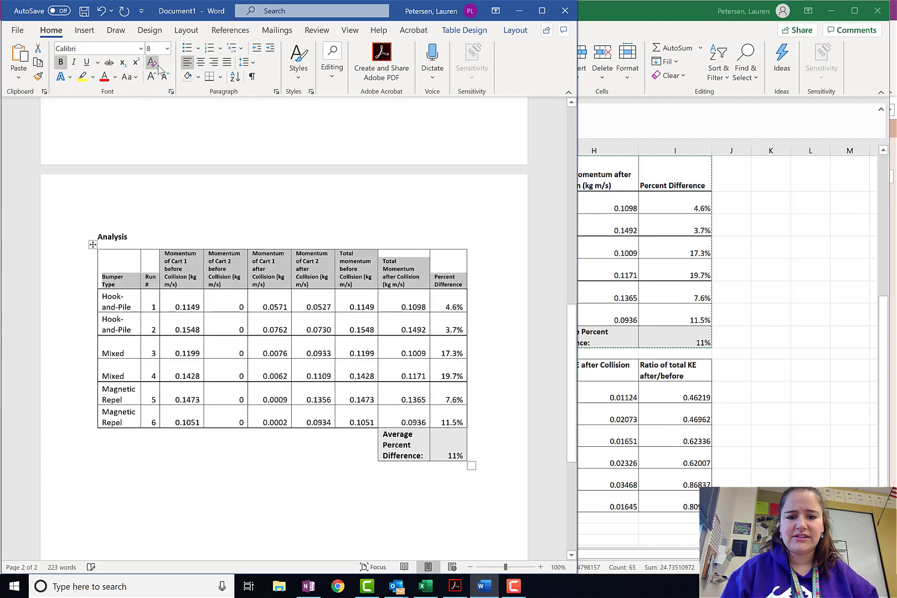
left_click(228, 448)
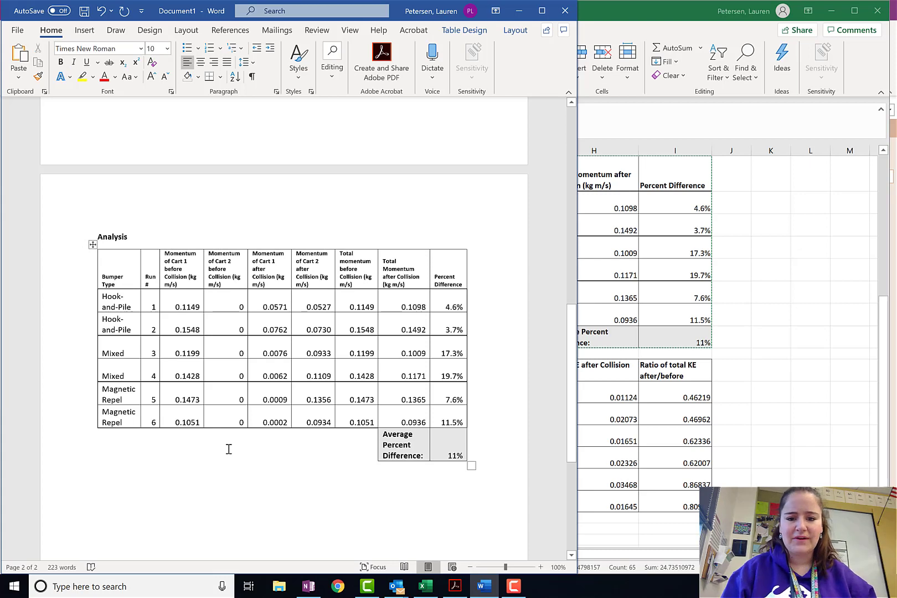
scroll(228, 449, "down", 2)
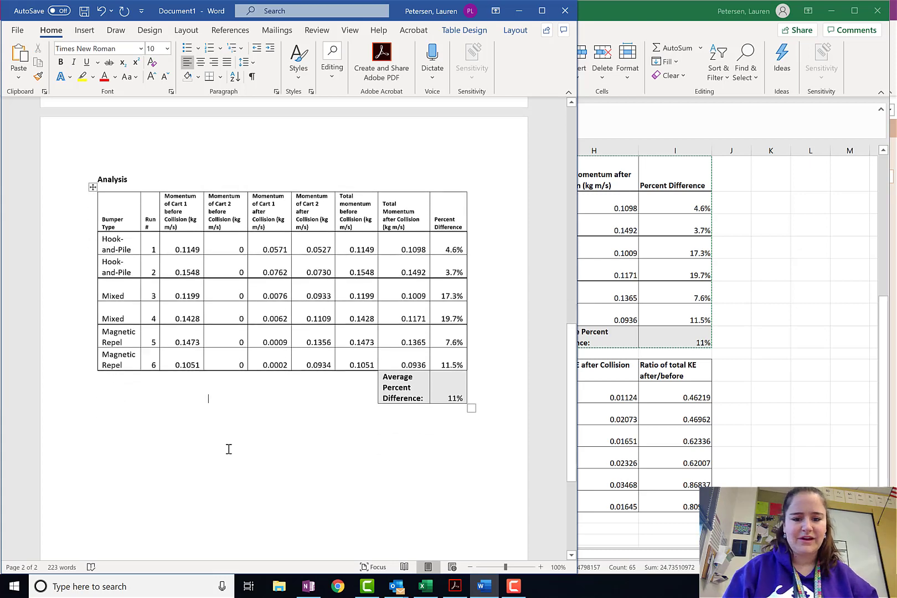
left_click(136, 186)
key("Return")
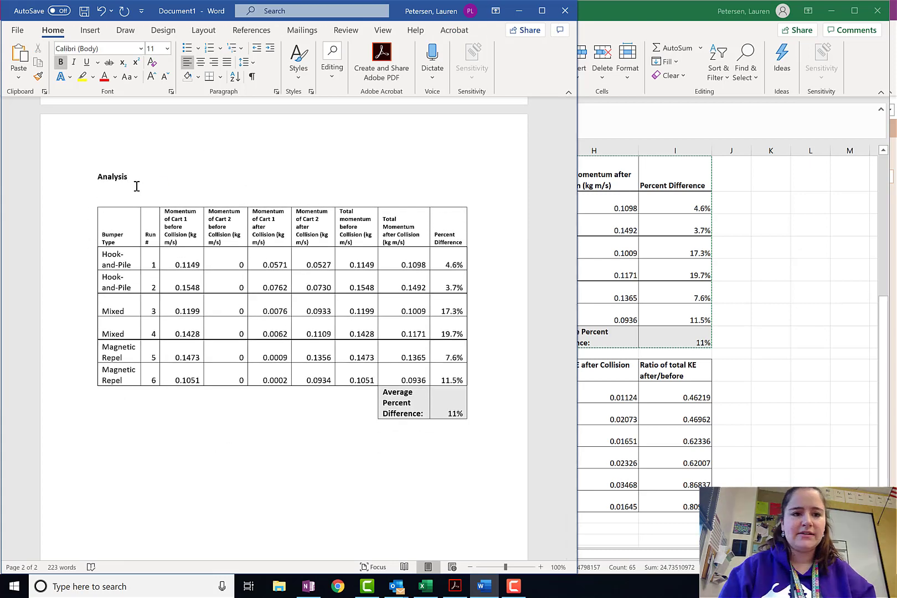
- Add unbolded captions 'Table 3: Momentum of Collisions' above and 'Table 4: Kinetic Energy of Collisions' below
key("ctrl+b")
type("Table 3: Momentum of Collisions")
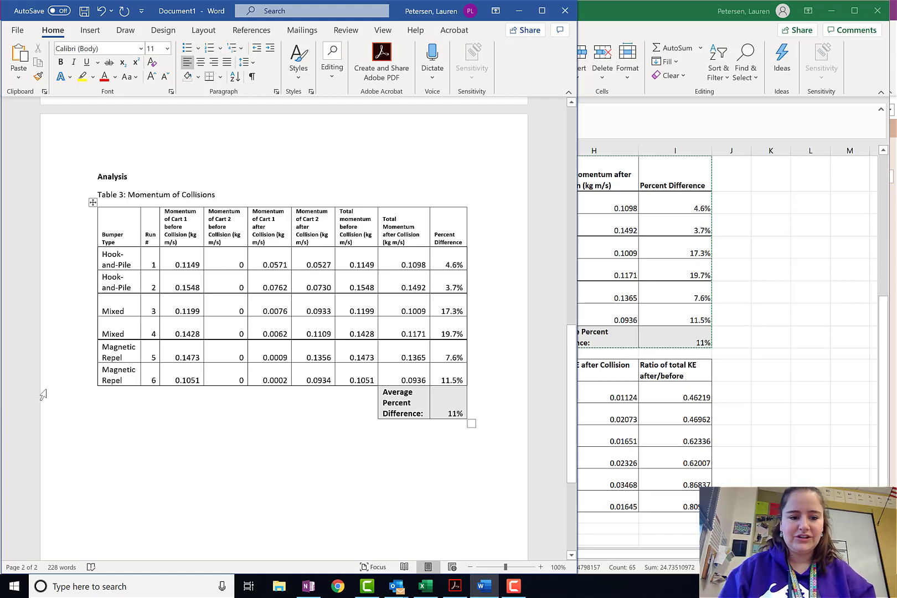
left_click(166, 465)
type("Table")
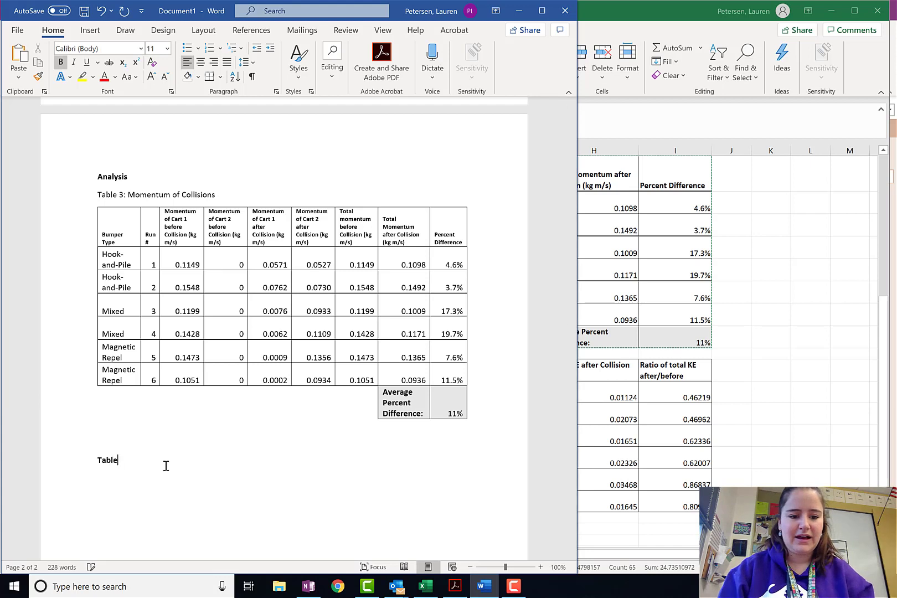
key("ctrl+b")
type("T")
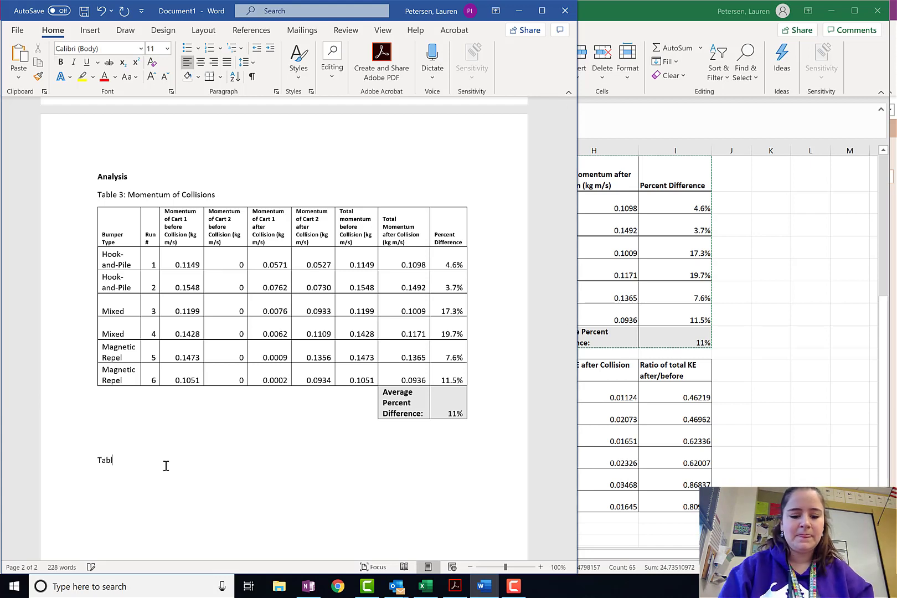
type("Kinetic Energy of Collisions")
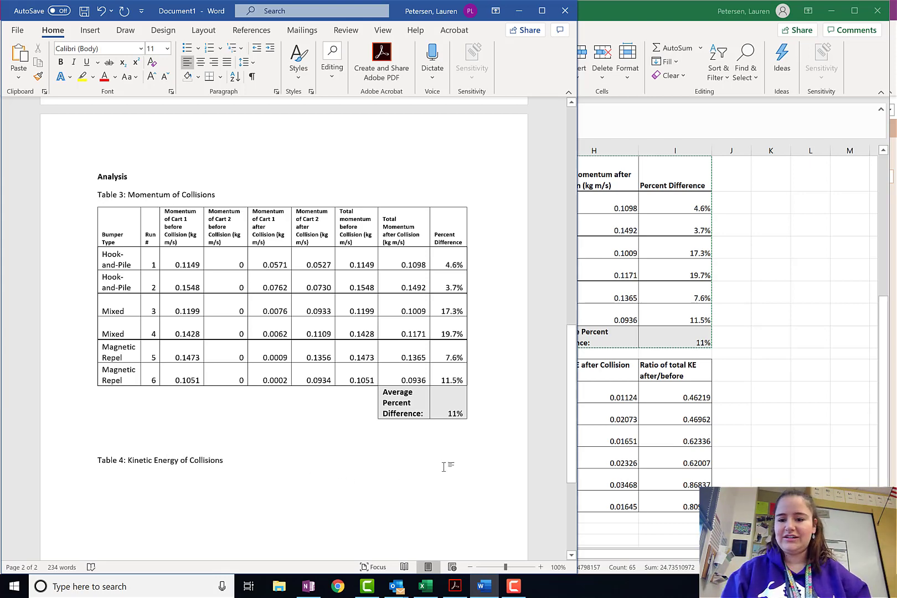
key("alt+Tab")
- Copy the kinetic energy table A21:I27 and paste it under the Table 4 caption
left_click_drag(57, 378, 664, 503)
key("ctrl+c")
left_click(484, 586)
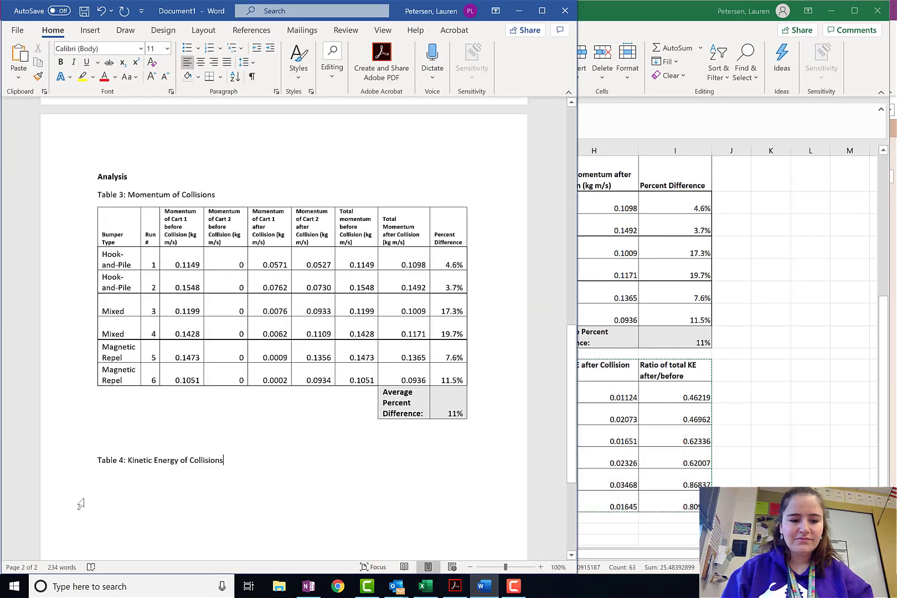
left_click(169, 484)
key("ctrl+v")
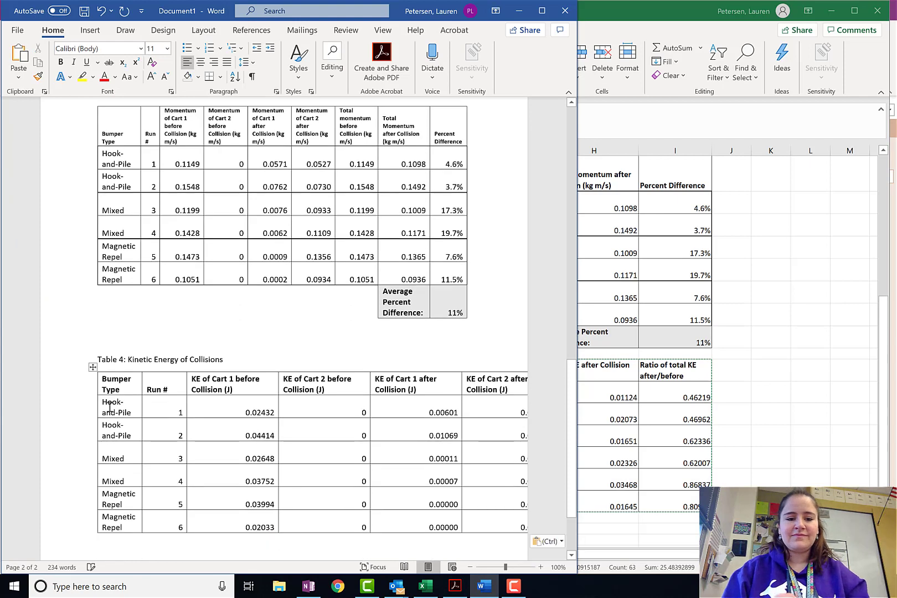
- AutoFit the kinetic energy table's columns to their contents
left_click(92, 367)
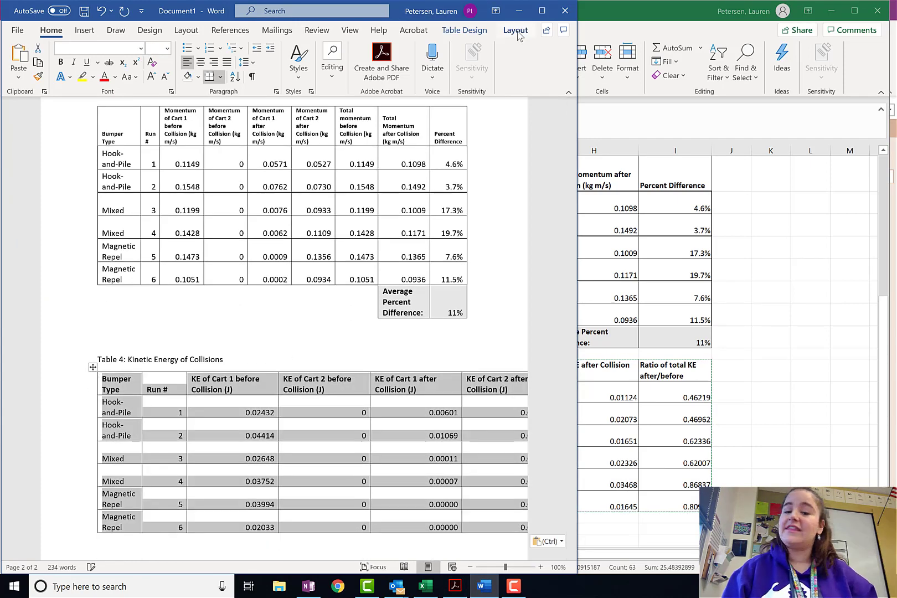
left_click(516, 30)
left_click(346, 77)
left_click(364, 94)
left_click(517, 358)
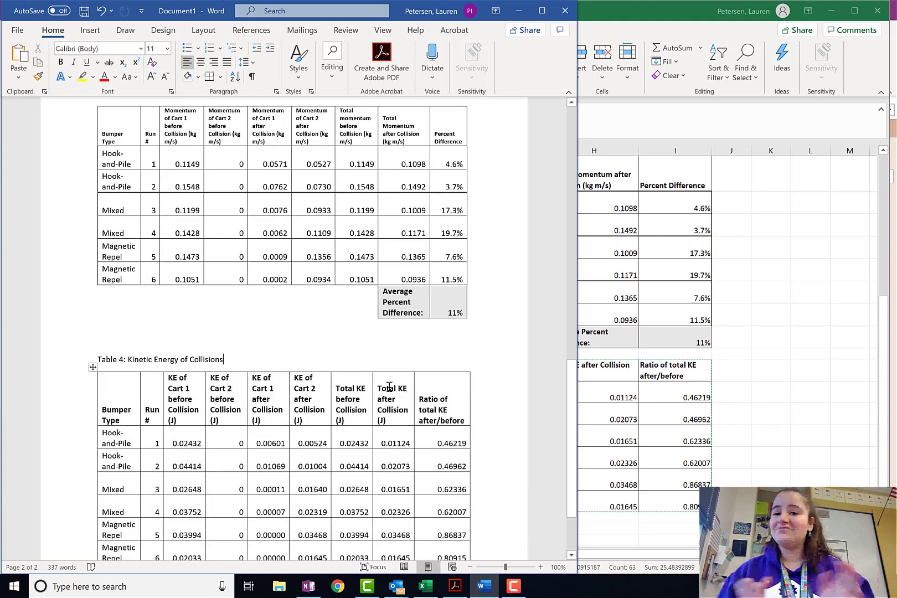
scroll(244, 288, "up", 15)
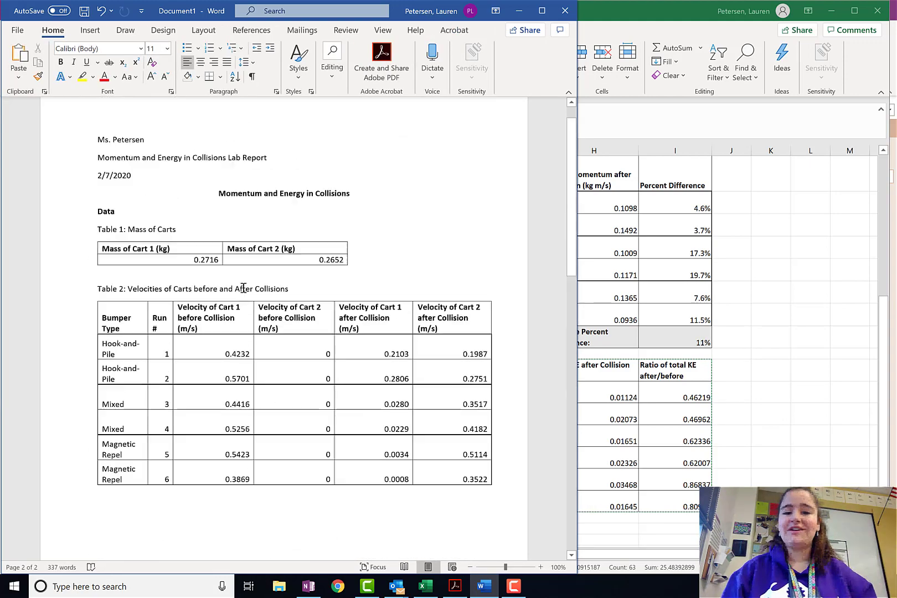